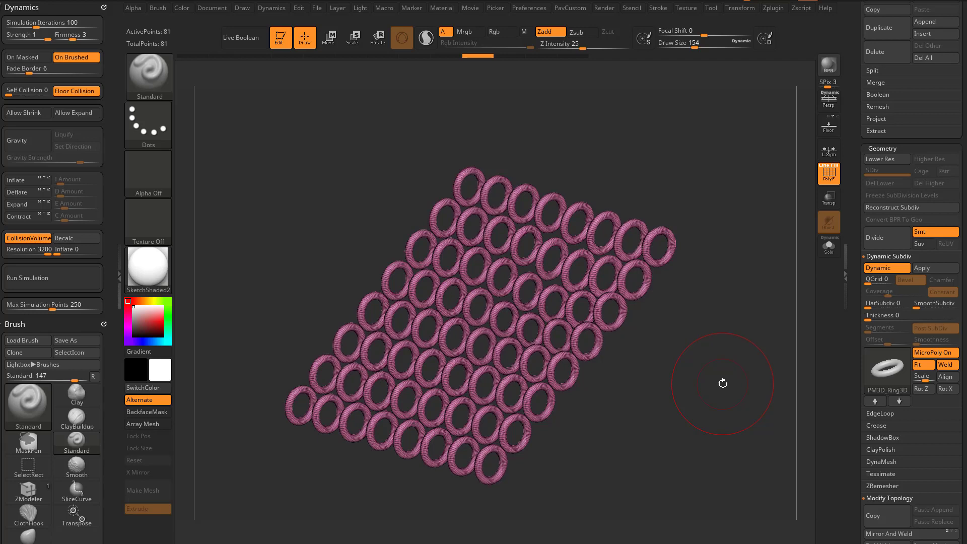
Turn off MicroPoly on the ring-patterned plane and undo the last two edits to the distorted plane.
drag(699, 333, 655, 337)
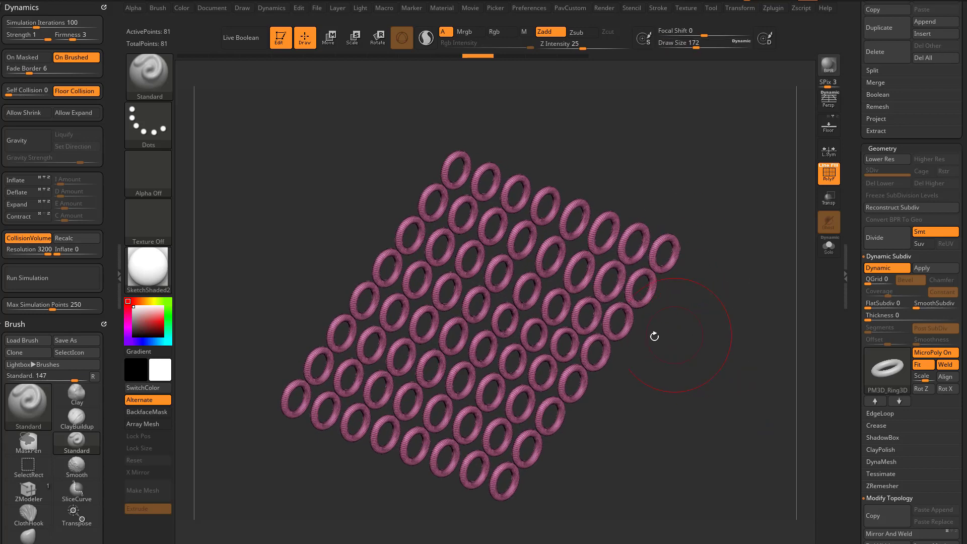
key(s)
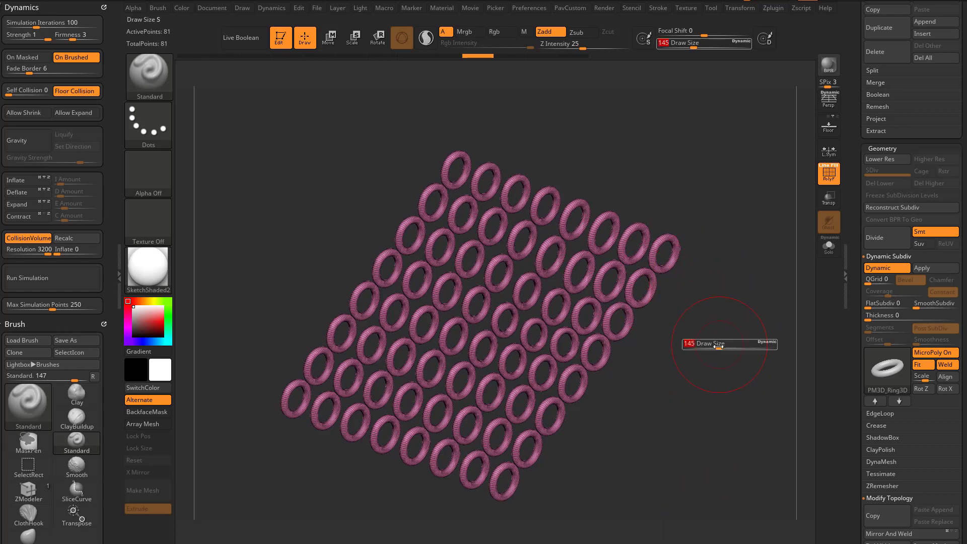
drag(719, 345, 743, 366)
click(934, 353)
mouse_move(698, 402)
mouse_down()
mouse_move(730, 406)
mouse_move(712, 391)
mouse_up()
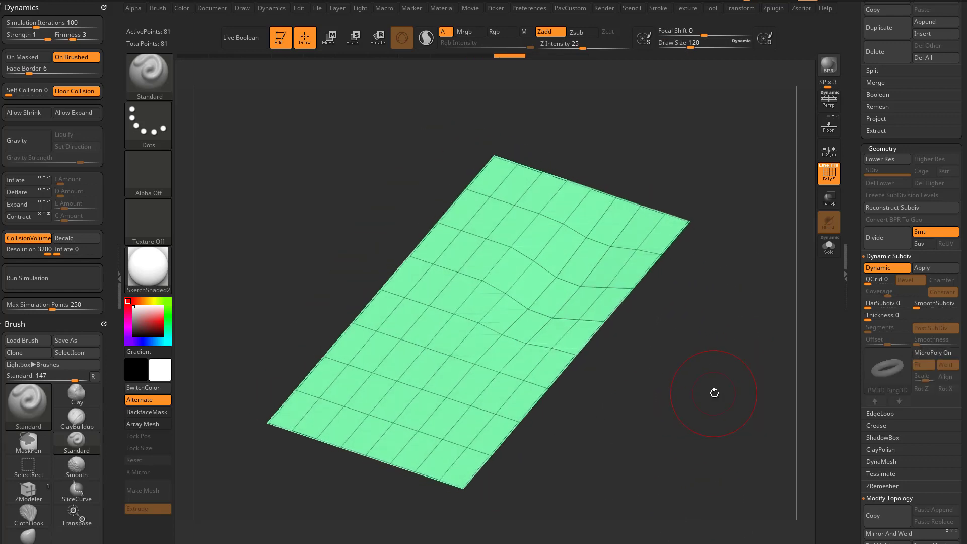
key(ctrl+z)
key(ctrl+z)
Enable MicroPoly in Dynamic Subdiv and apply the Chainmail02 pattern to the plane.
scroll(897, 250, down, 8)
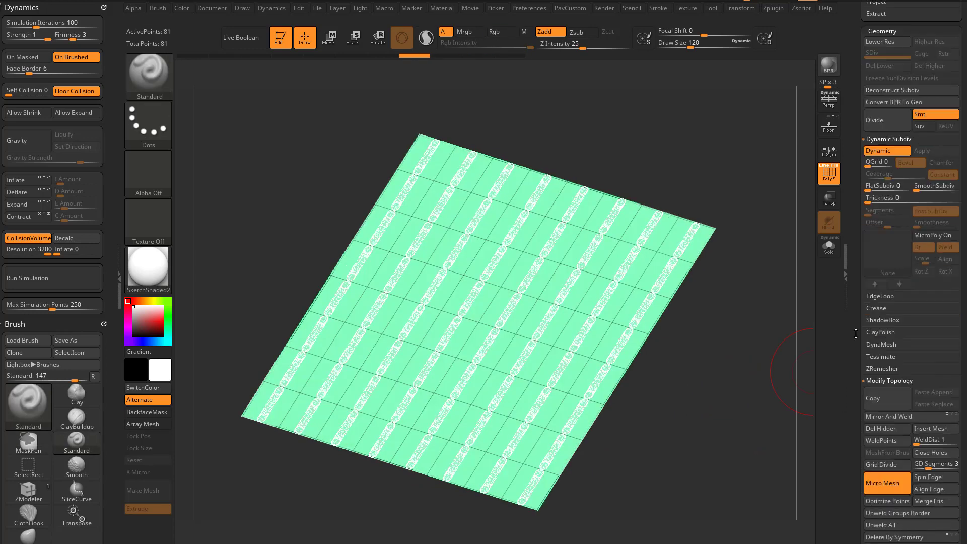
scroll(858, 241, up, 8)
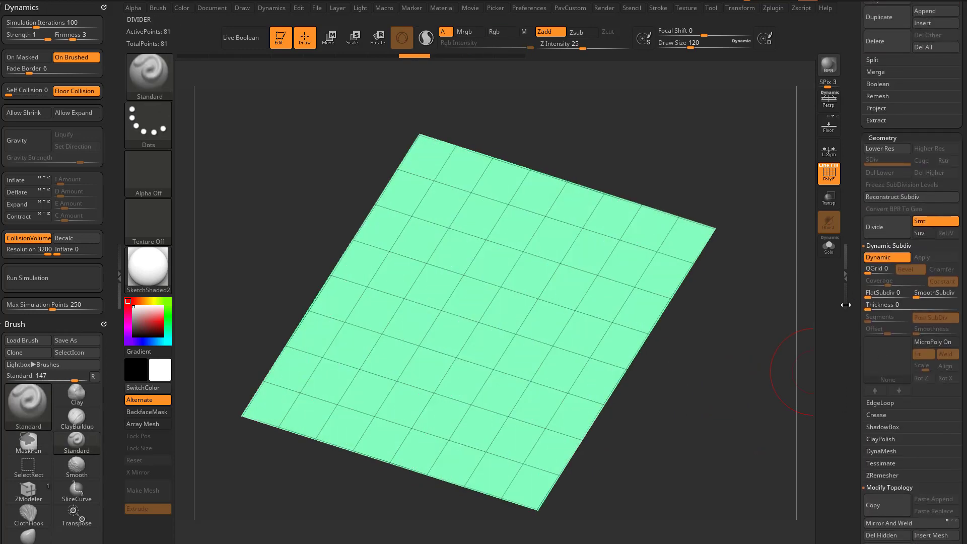
click(893, 370)
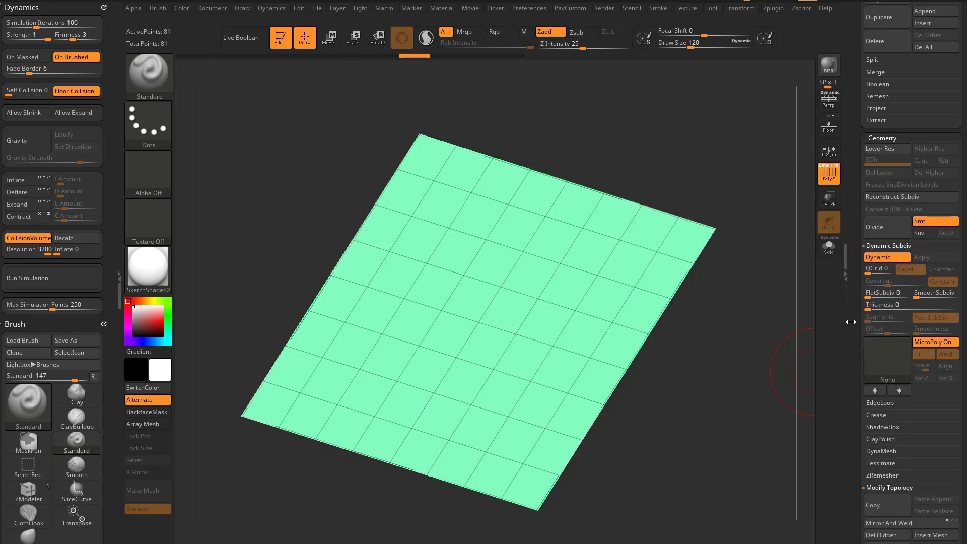
click(933, 343)
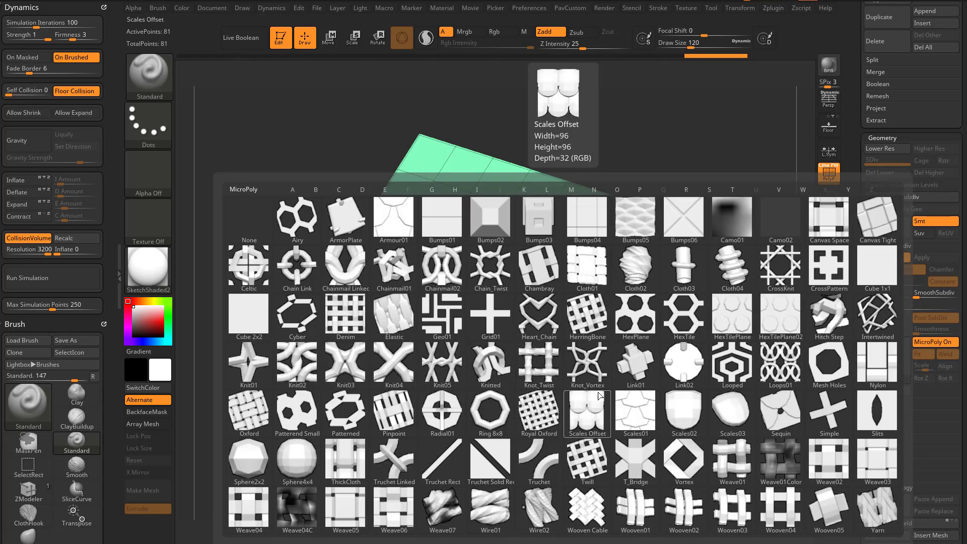
click(442, 267)
drag(708, 372, 766, 365)
mouse_move(719, 387)
mouse_down()
mouse_move(741, 368)
mouse_move(738, 349)
mouse_up()
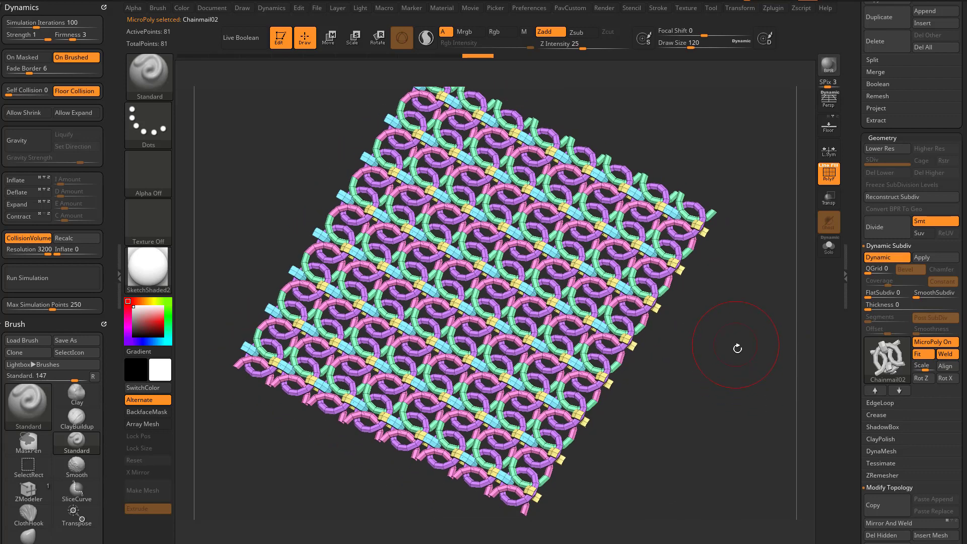
Load the Chainmail02 MicroPoly mesh as a tool and make it the active tool.
mouse_move(887, 366)
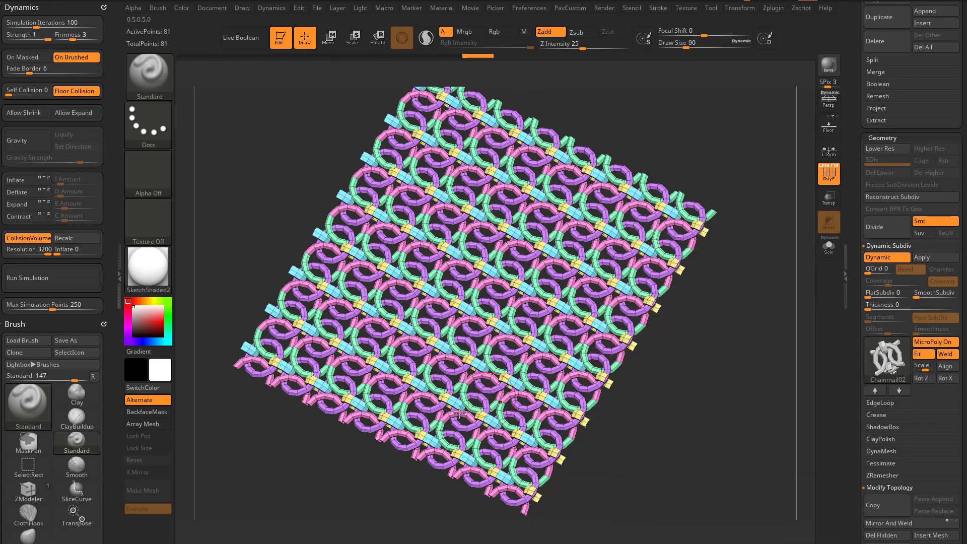
click(873, 373)
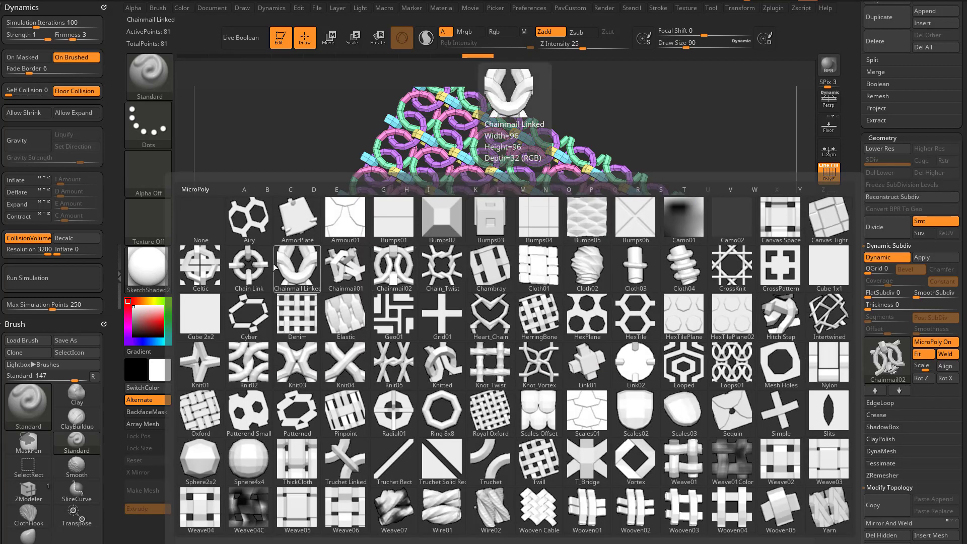
click(403, 267)
drag(862, 241, 861, 371)
click(887, 270)
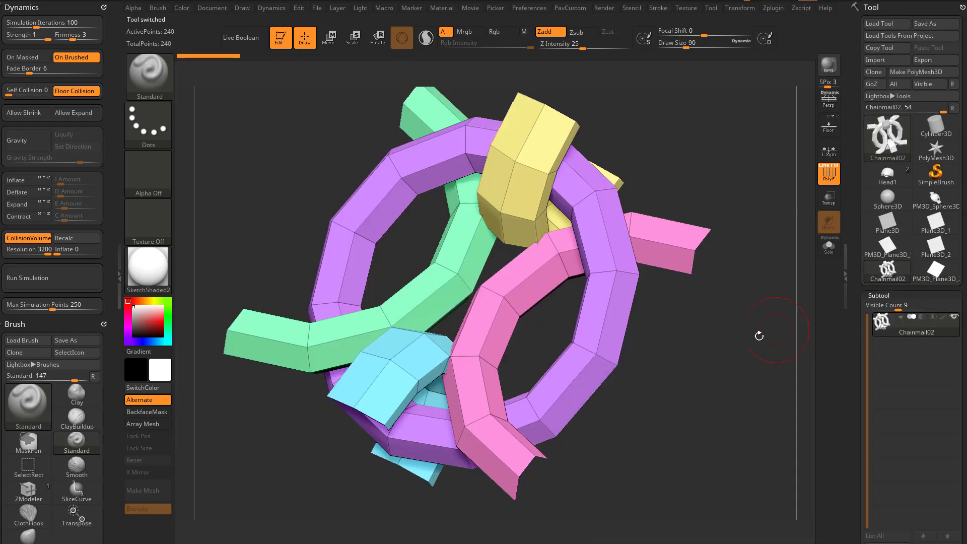
drag(759, 336, 749, 354)
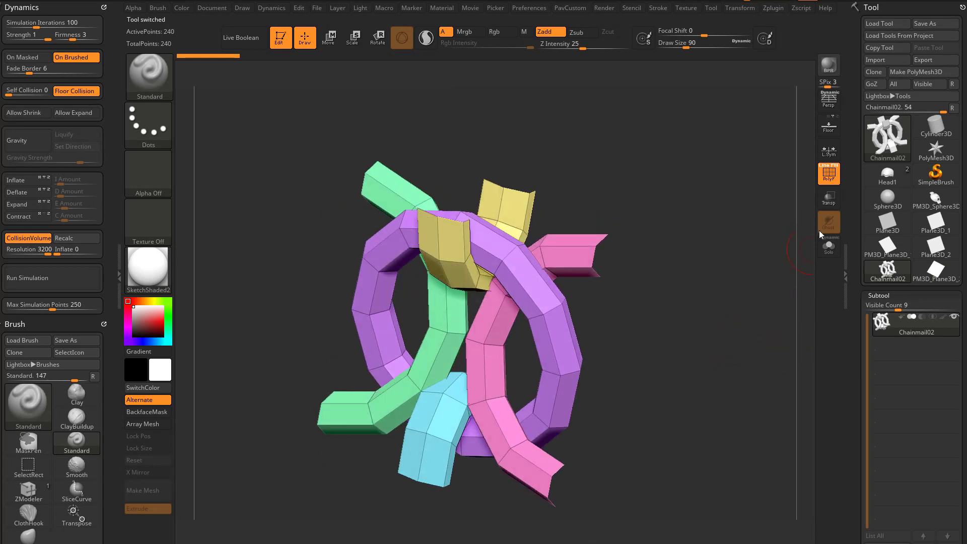
Turn on the floor grid and view the chainmail piece straight on against it.
click(834, 130)
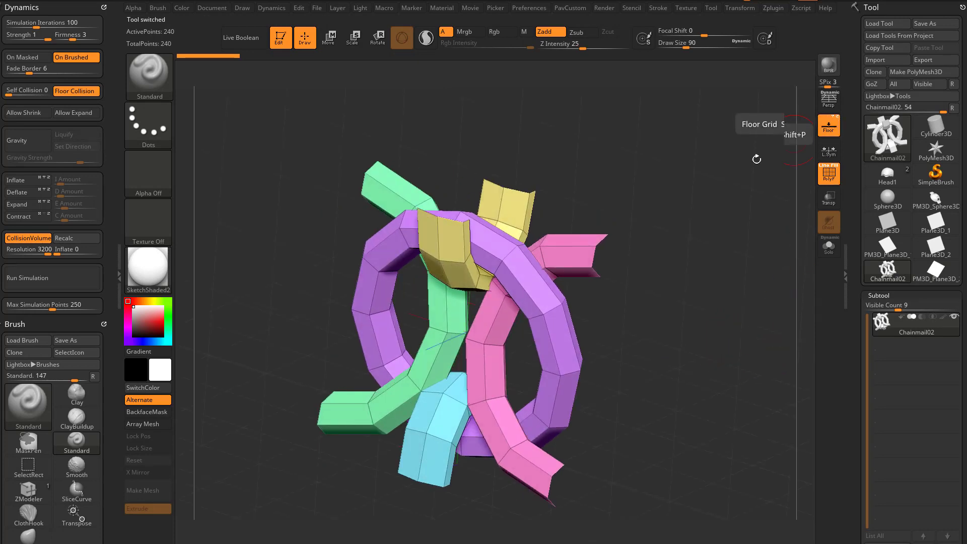
shift+drag(756, 158, 746, 177)
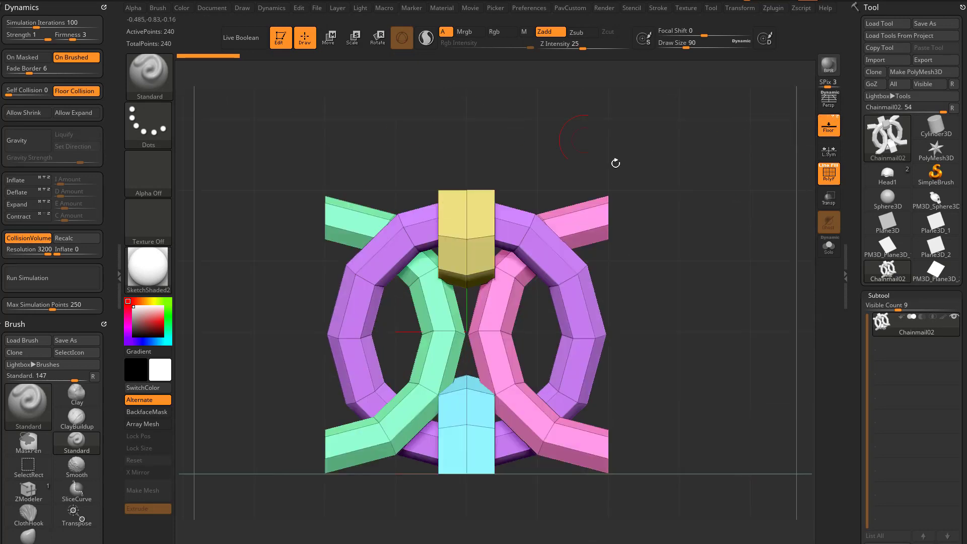
drag(615, 162, 709, 285)
ctrl+right_drag(709, 285, 708, 299)
shift+drag(616, 297, 588, 297)
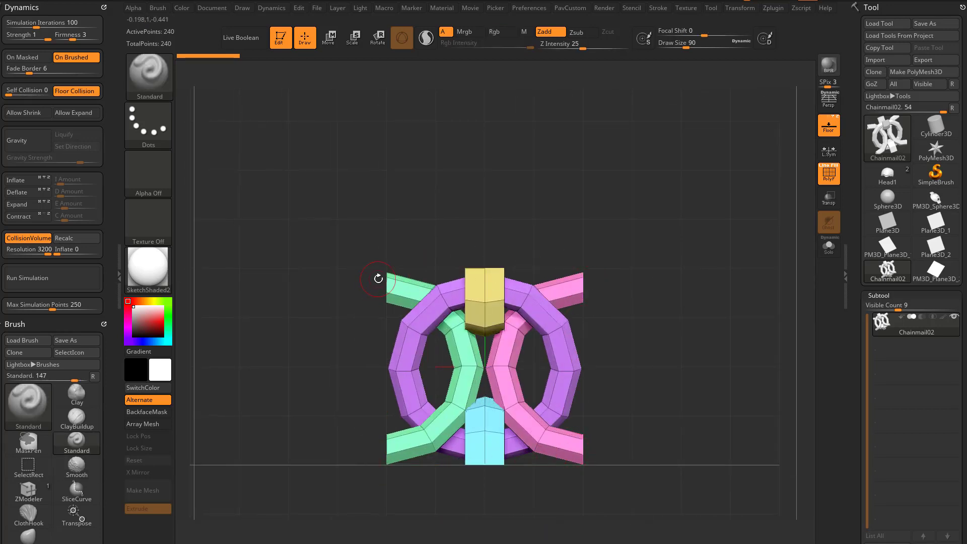
Set the floor grid size to 1 to match the bounds of the chainmail piece.
click(244, 10)
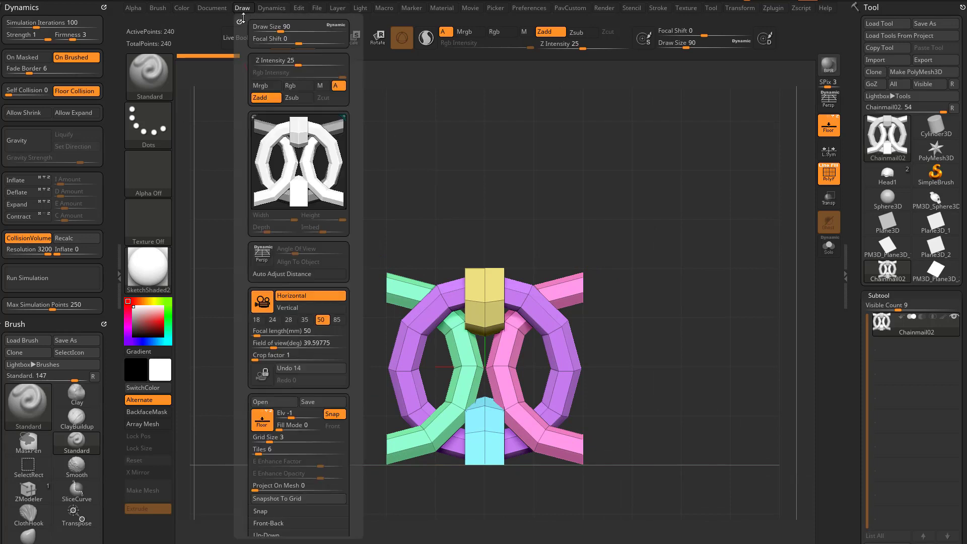
drag(272, 438, 283, 432)
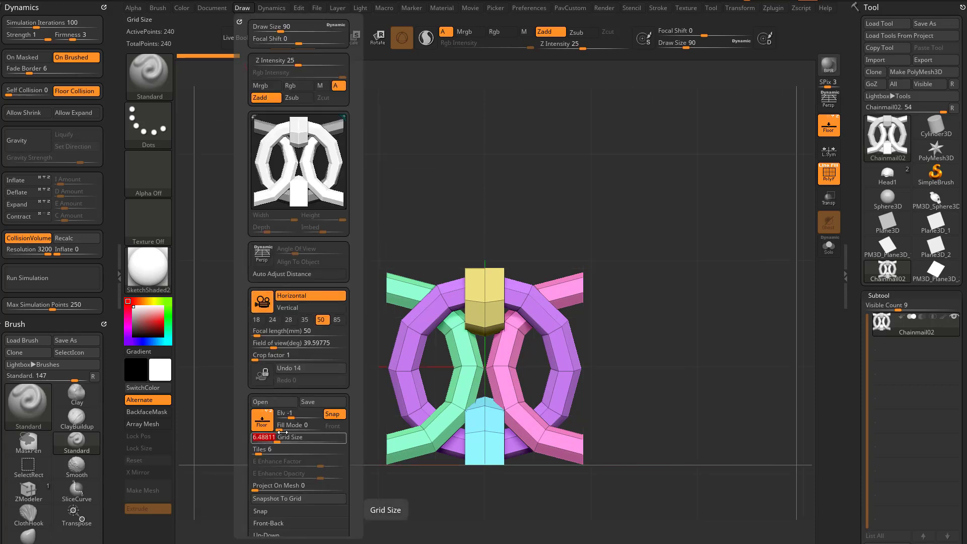
key(Return)
alt+right_drag(648, 273, 637, 225)
ctrl+right_drag(637, 224, 697, 298)
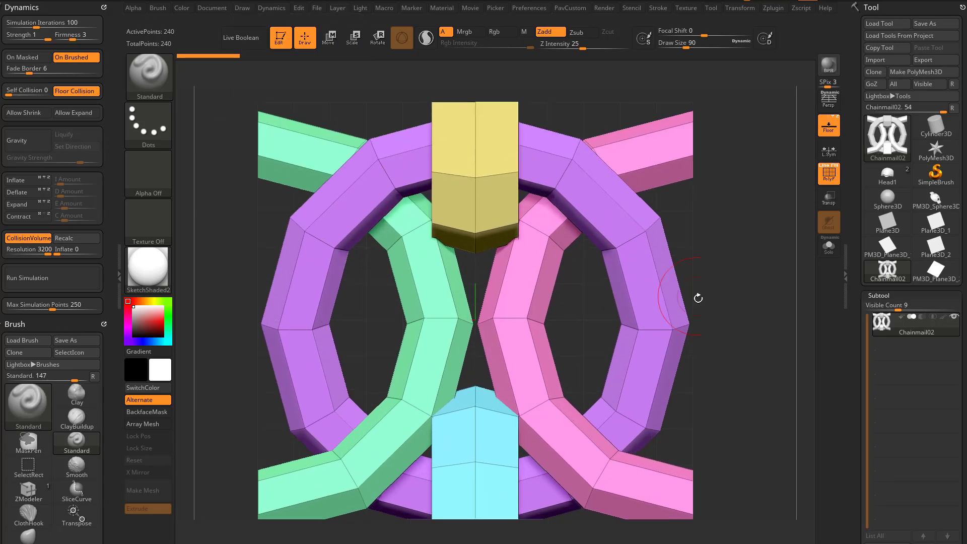
drag(722, 296, 744, 290)
ctrl+right_drag(744, 289, 741, 274)
shift+drag(742, 273, 693, 223)
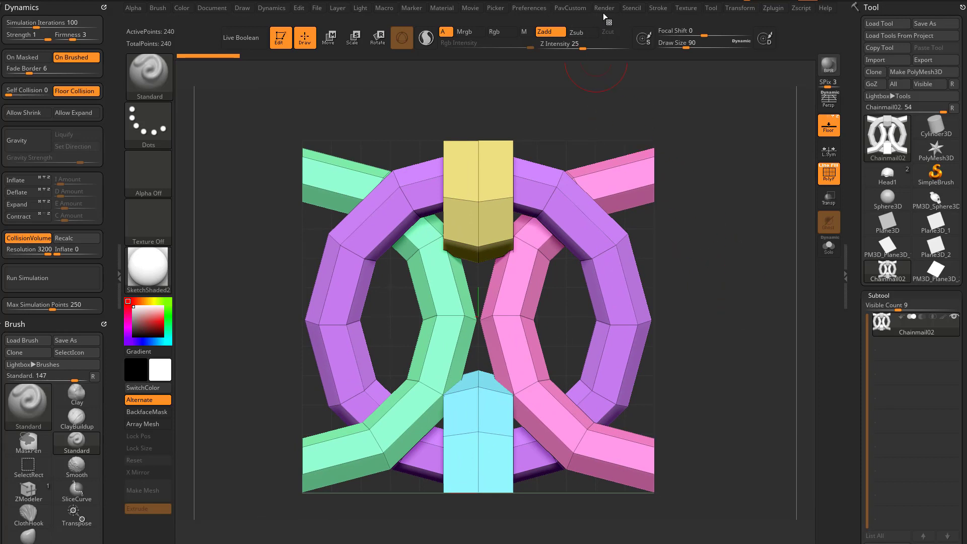
Raise the floor grid's Frame Opacity to about 0.98 in the grid modifiers.
click(239, 8)
scroll(252, 353, down, 3)
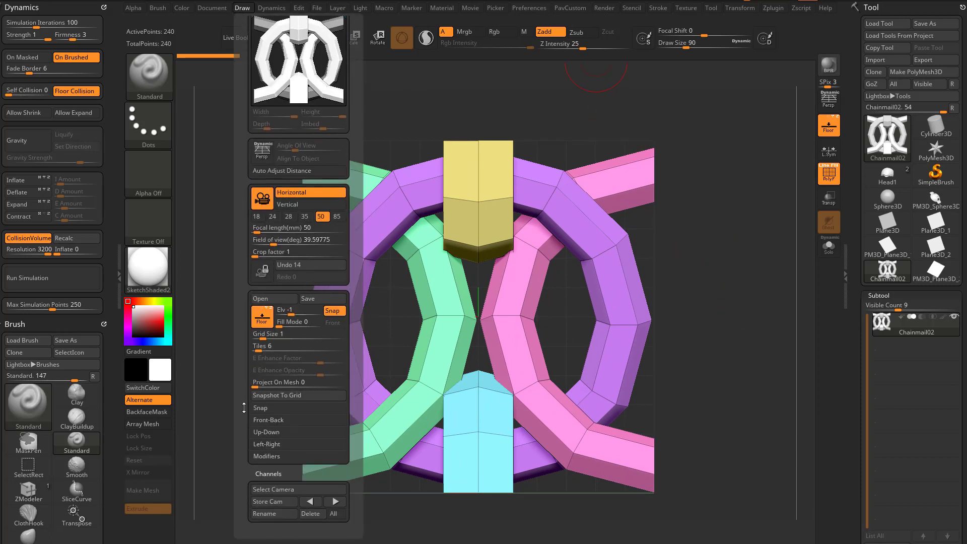
drag(244, 462, 244, 391)
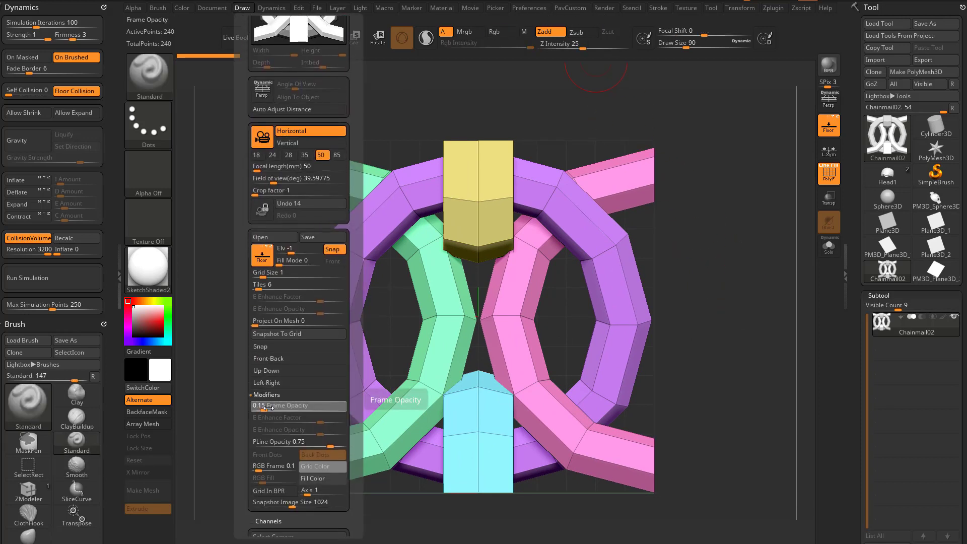
drag(299, 408, 344, 412)
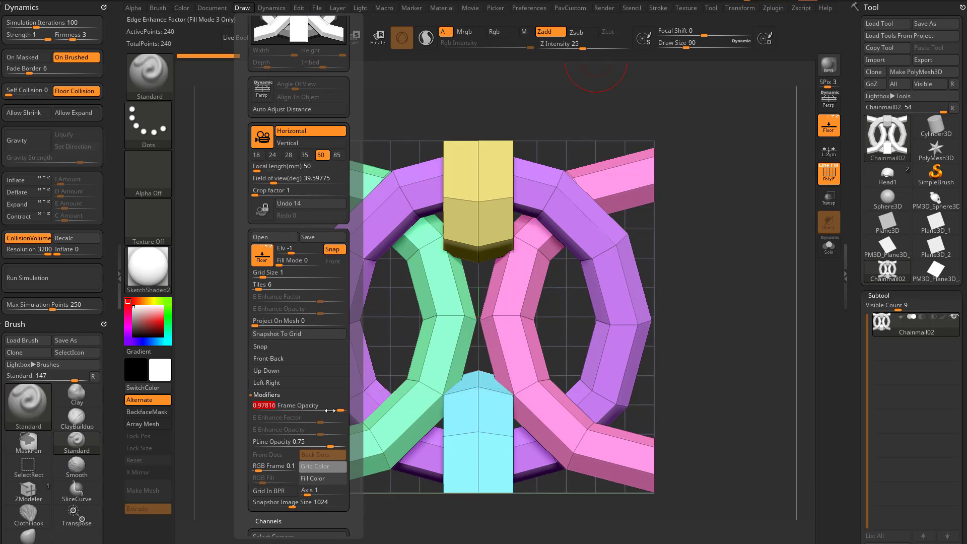
drag(702, 280, 720, 290)
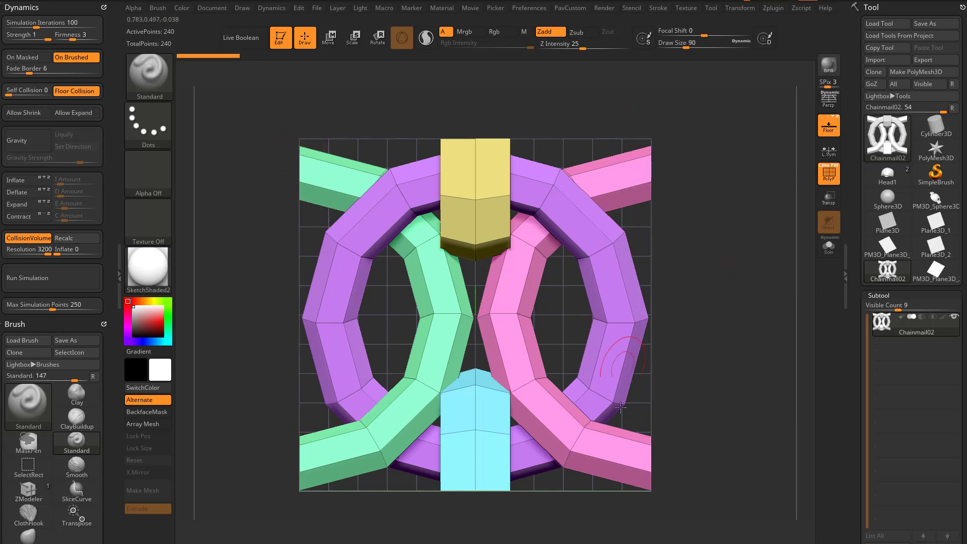
alt+drag(716, 337, 697, 344)
alt+drag(738, 287, 695, 306)
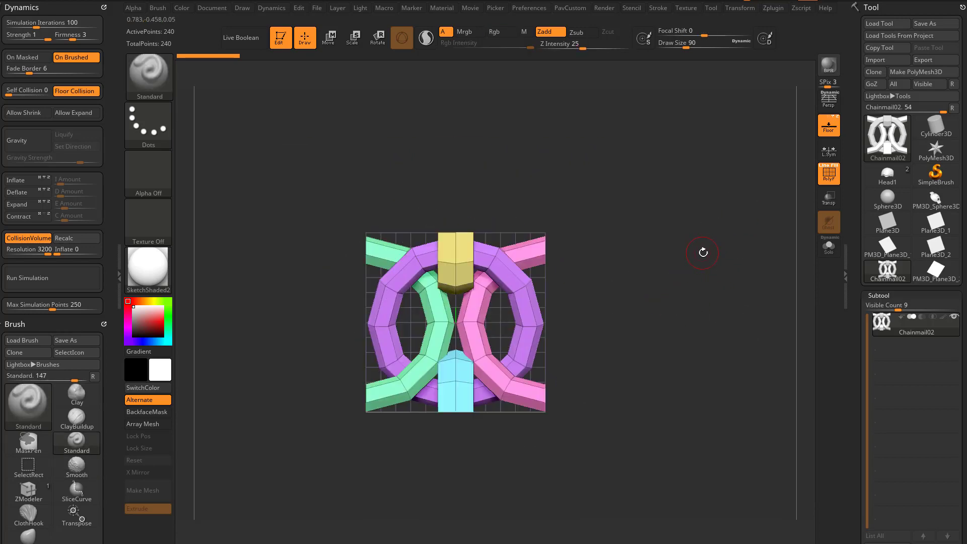
Scale the chainmail piece up beyond the edges of the floor grid.
key(w)
drag(456, 322, 486, 312)
drag(748, 303, 734, 305)
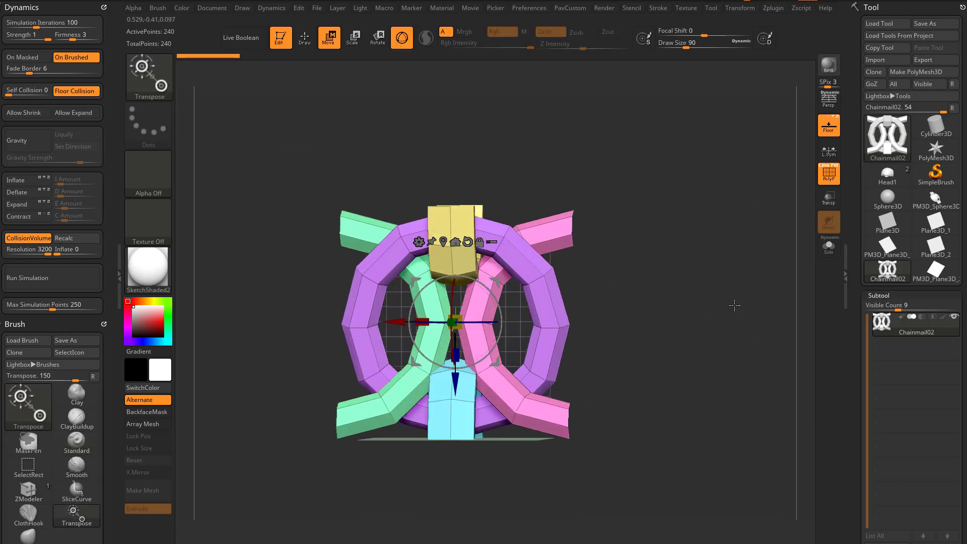
key(p)
Apply the Unify deformation to the chainmail piece to fit it to the unit grid.
drag(857, 320, 854, 157)
drag(857, 252, 844, 162)
click(877, 260)
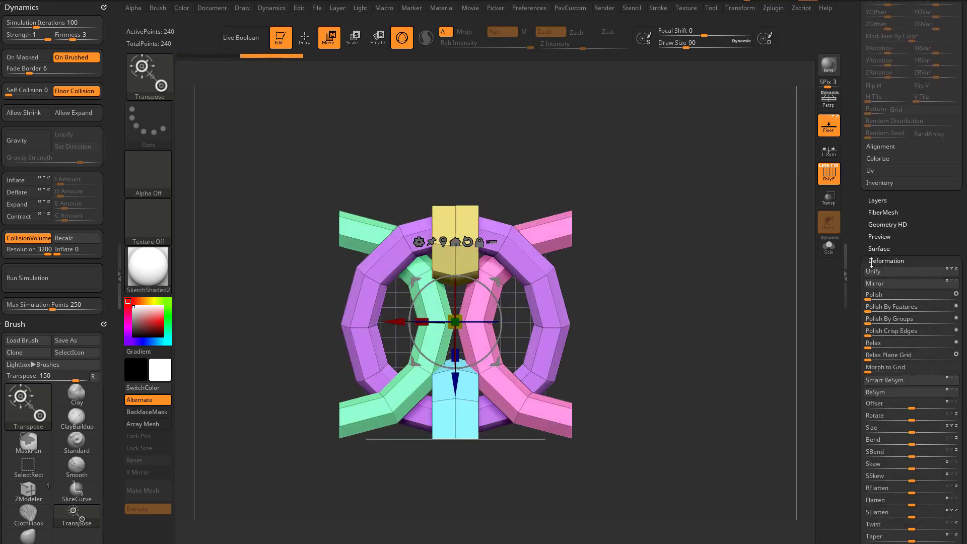
click(869, 273)
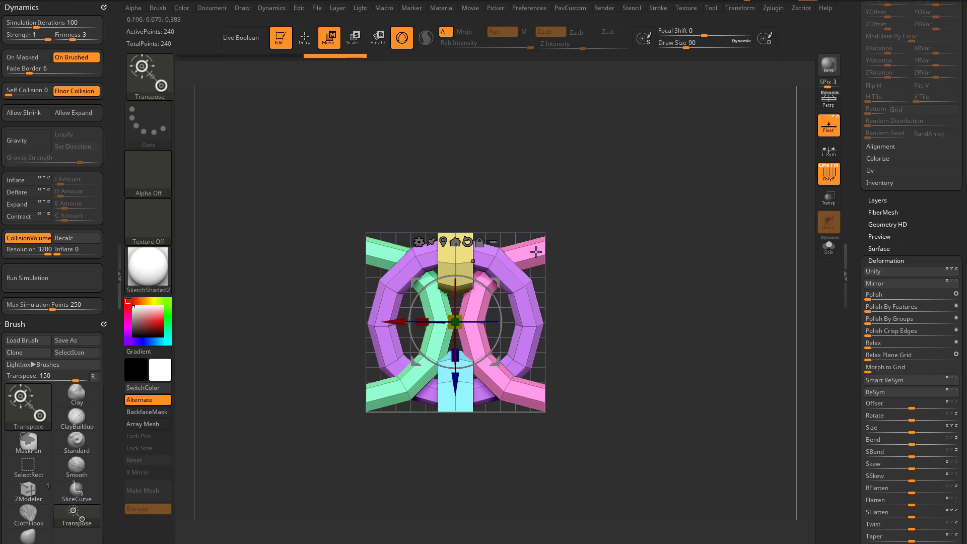
key(f)
Duplicate the chainmail piece sideways so its cut ends meet the original, and inspect the seam.
key(q)
mouse_move(705, 332)
alt+mouse_down()
mouse_move(719, 287)
mouse_move(707, 295)
alt+mouse_up()
key(s)
key(s)
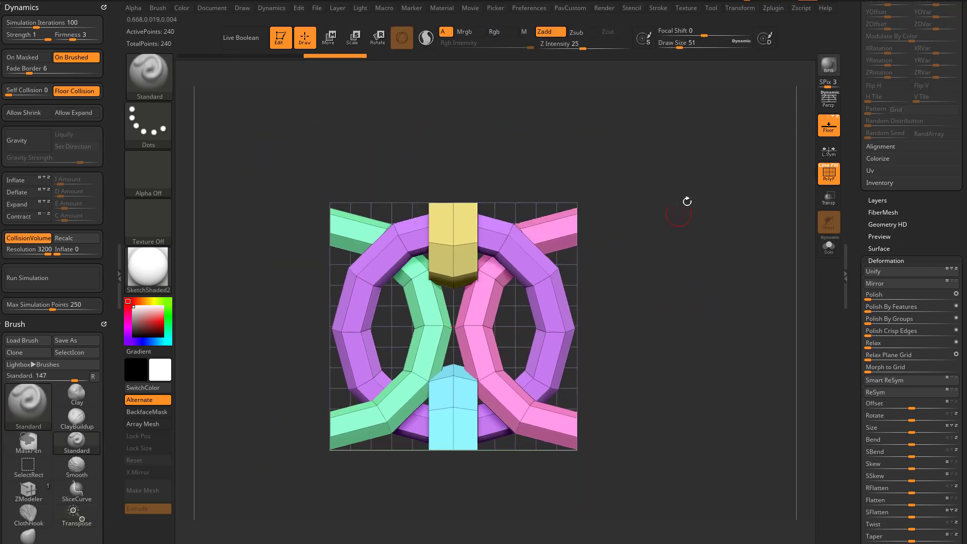
mouse_move(692, 239)
alt+mouse_down()
mouse_move(691, 253)
mouse_move(668, 255)
mouse_move(693, 295)
mouse_move(690, 274)
alt+mouse_up()
key(s)
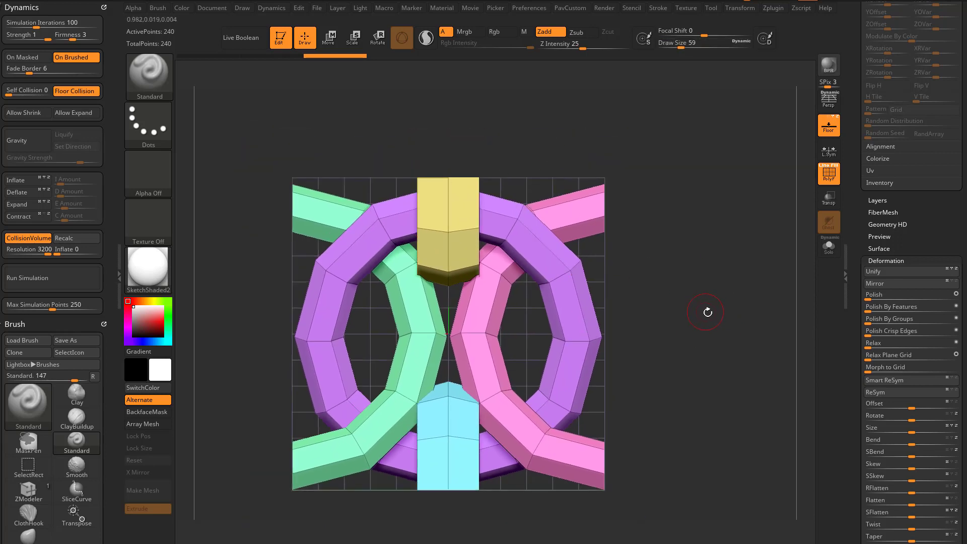
alt+drag(708, 313, 695, 302)
key(w)
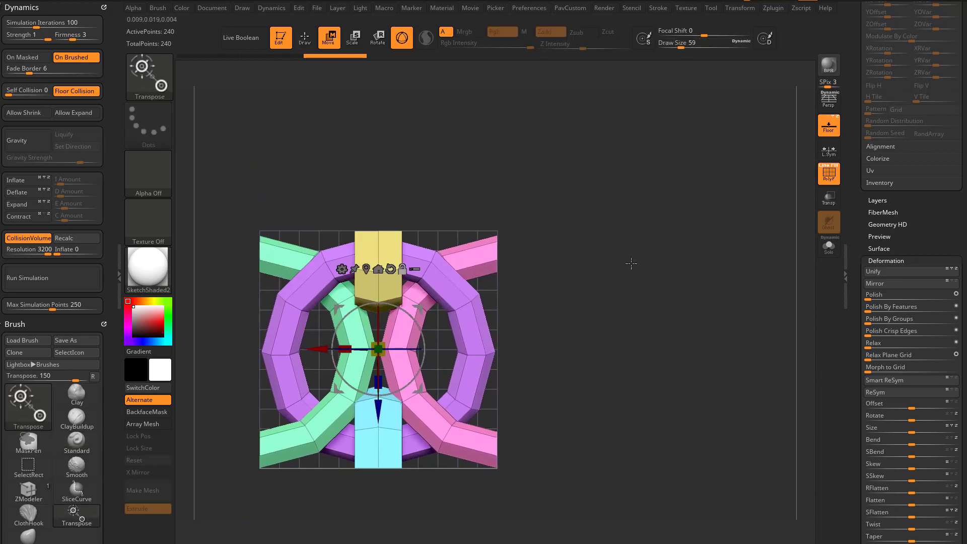
mouse_move(317, 355)
ctrl+mouse_down()
mouse_move(425, 357)
mouse_move(459, 382)
mouse_move(554, 400)
ctrl+mouse_up()
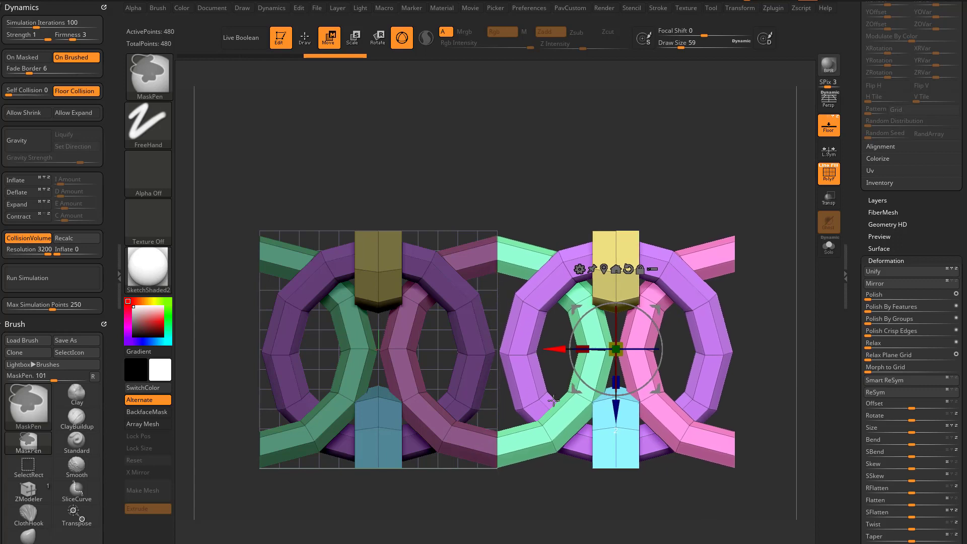
drag(593, 214, 589, 293)
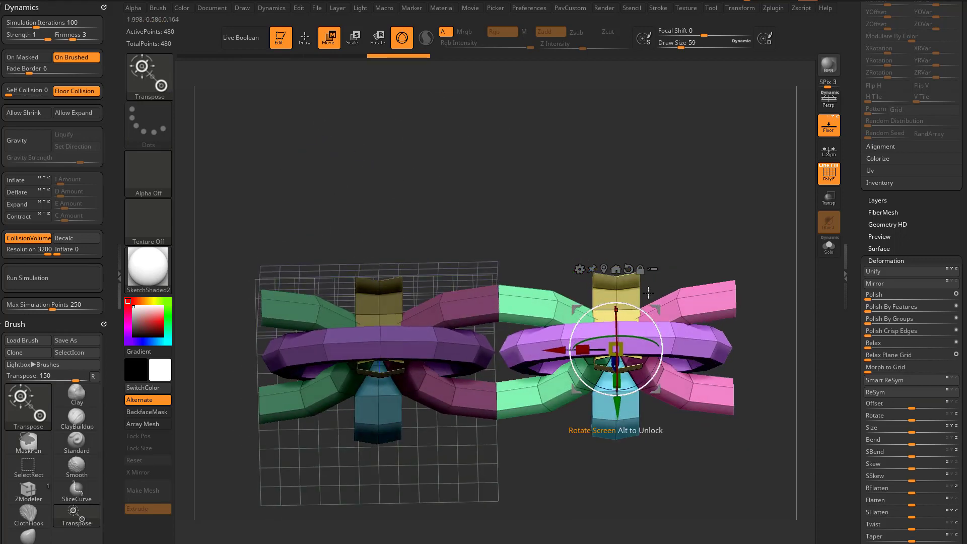
Undo the sideways duplicate of the chainmail piece.
shift+drag(750, 174, 755, 172)
key(ctrl+z)
key(ctrl+z)
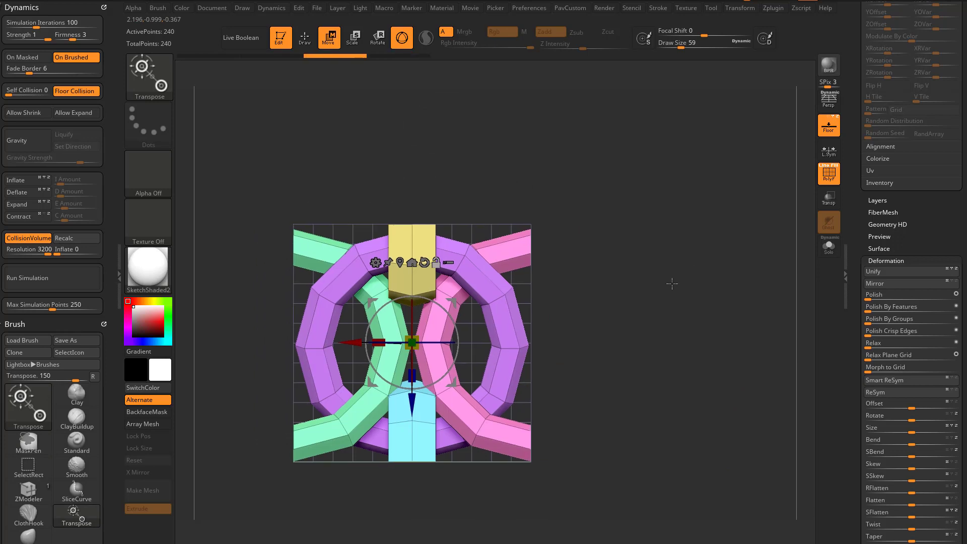
Duplicate the chainmail piece vertically above the original and inspect how the links connect.
key(s)
key(q)
key(w)
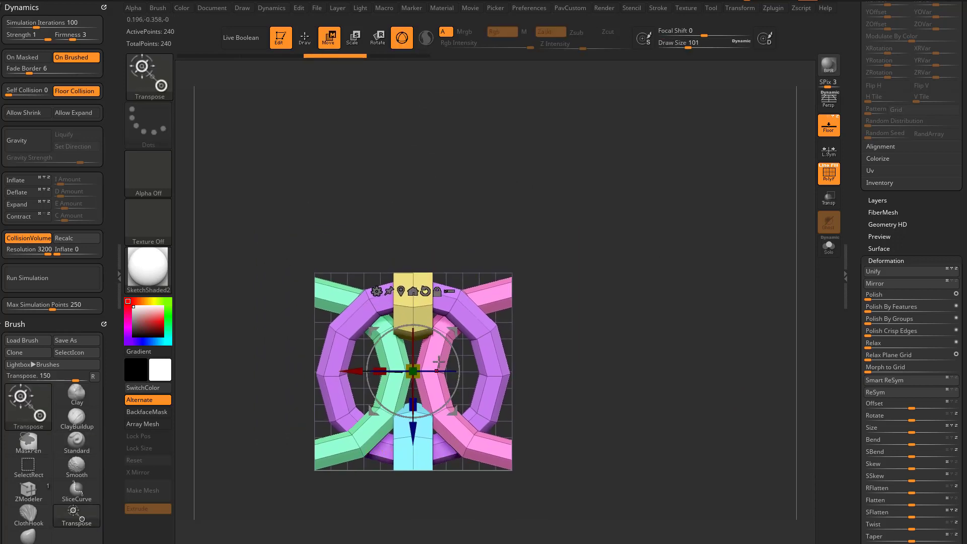
ctrl+drag(414, 432, 429, 235)
alt+drag(605, 249, 585, 299)
drag(476, 295, 497, 286)
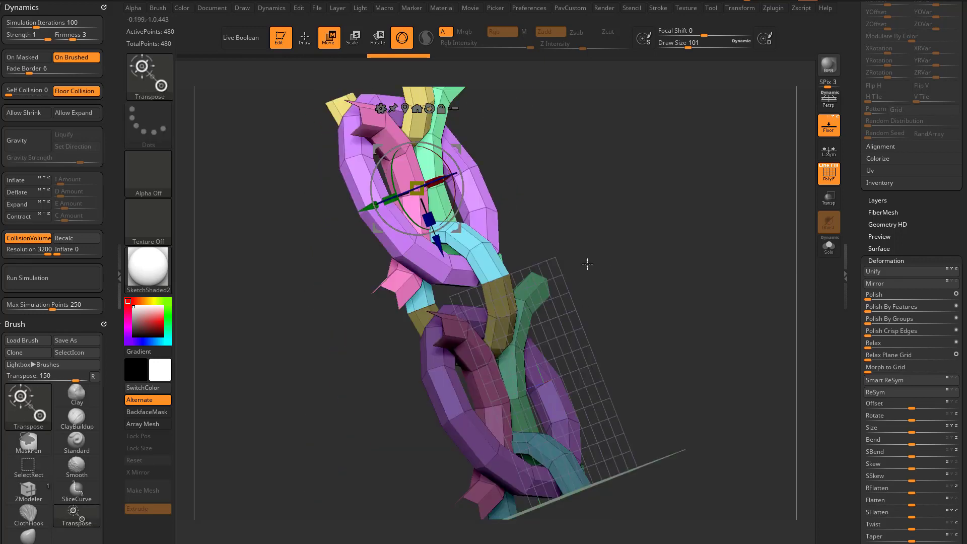
Inspect the stacked chainmail pieces straight from the front, and undo the vertical duplicate.
shift+drag(587, 264, 589, 317)
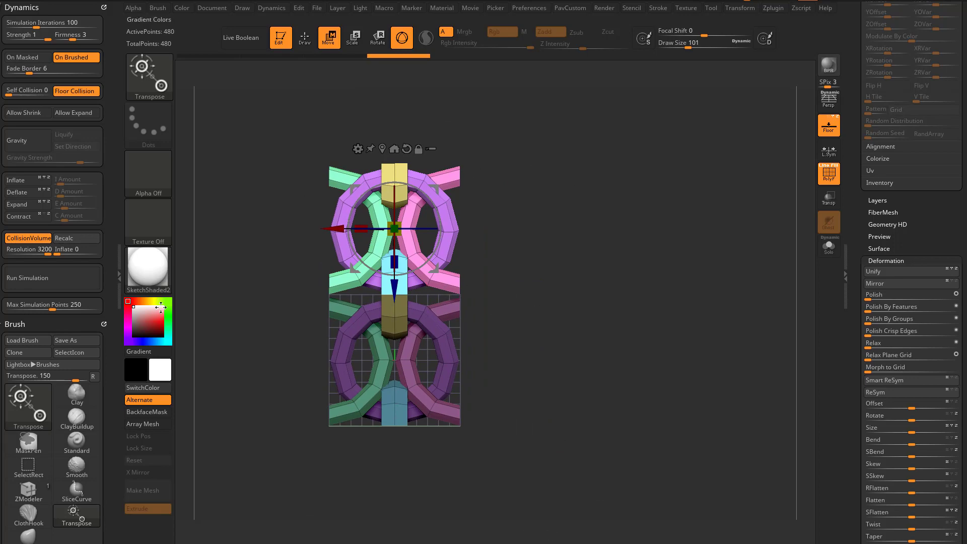
alt+drag(563, 263, 572, 315)
mouse_move(625, 329)
alt+mouse_down()
mouse_move(624, 306)
mouse_move(619, 317)
alt+mouse_up()
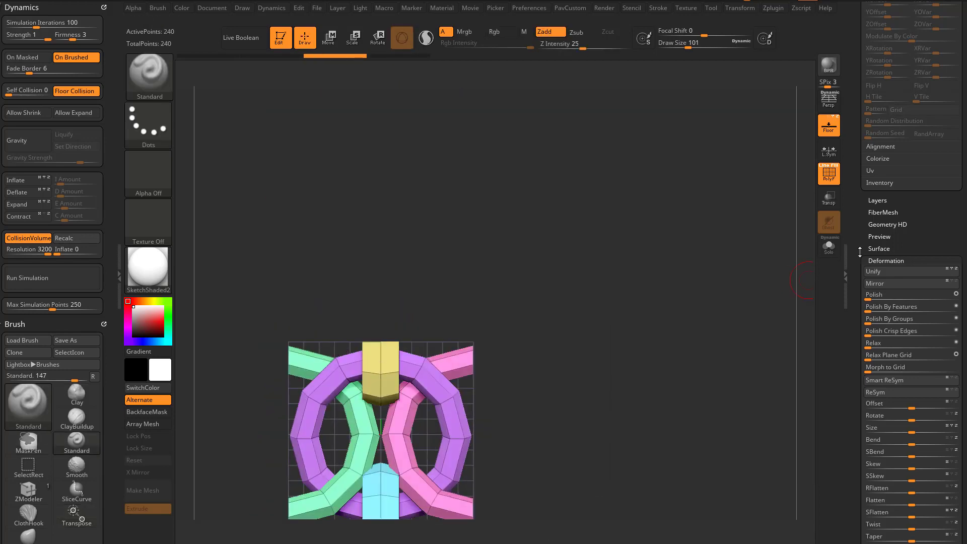
Switch to the PM3D_Plane3D_2 tool with its chainmail tiling, inspect it at an angle, and hide the floor grid.
scroll(864, 413, up, 10)
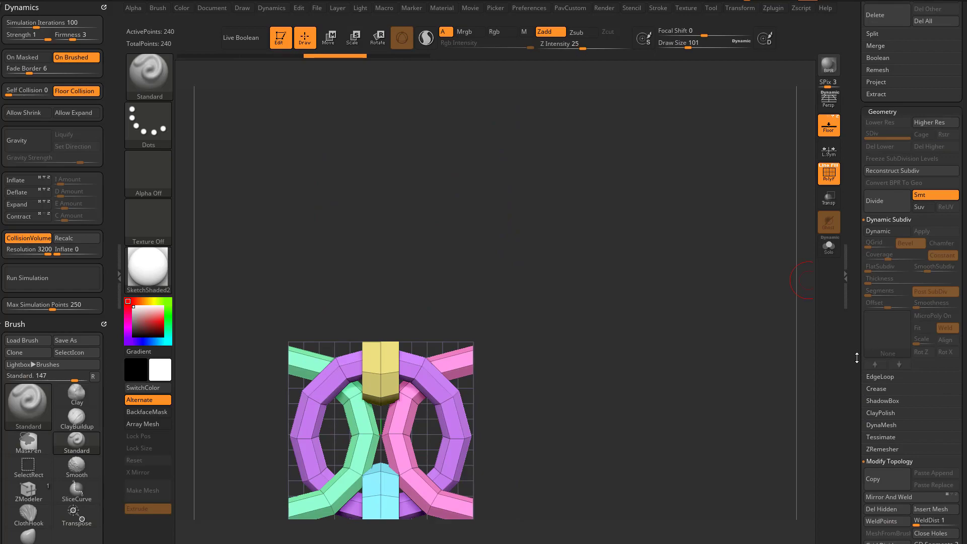
scroll(857, 358, up, 10)
click(936, 259)
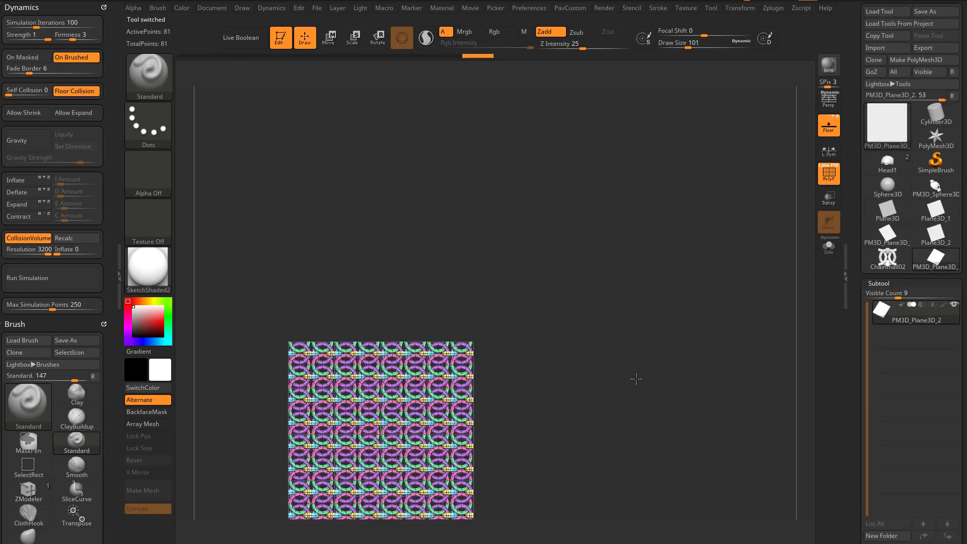
mouse_move(636, 379)
mouse_down()
mouse_move(655, 373)
mouse_move(687, 333)
mouse_move(715, 372)
mouse_up()
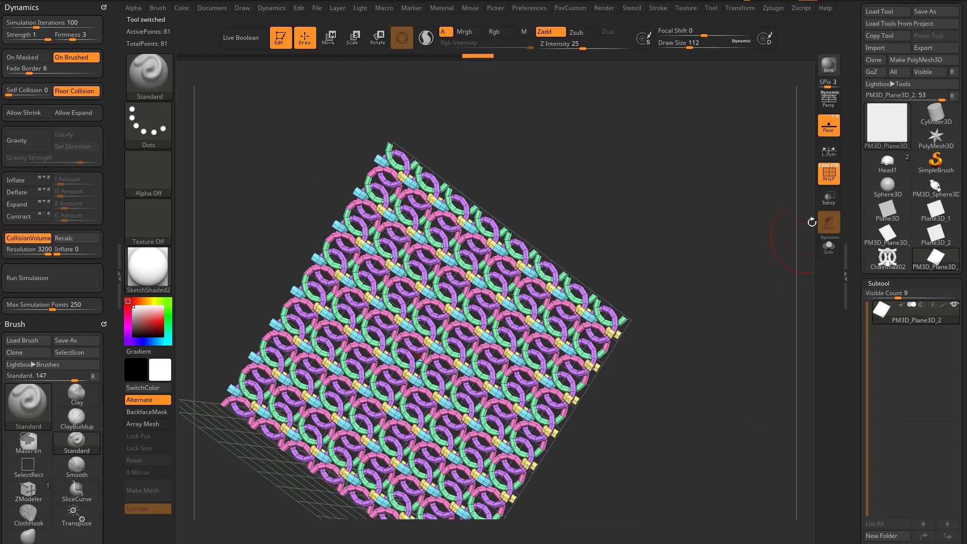
click(828, 129)
drag(719, 263, 722, 347)
alt+drag(722, 348, 726, 318)
Toggle MicroPoly off and on to compare with the base plane, and apply Dynamic Subdiv to convert the chainmail into real geometry.
drag(863, 297, 863, 206)
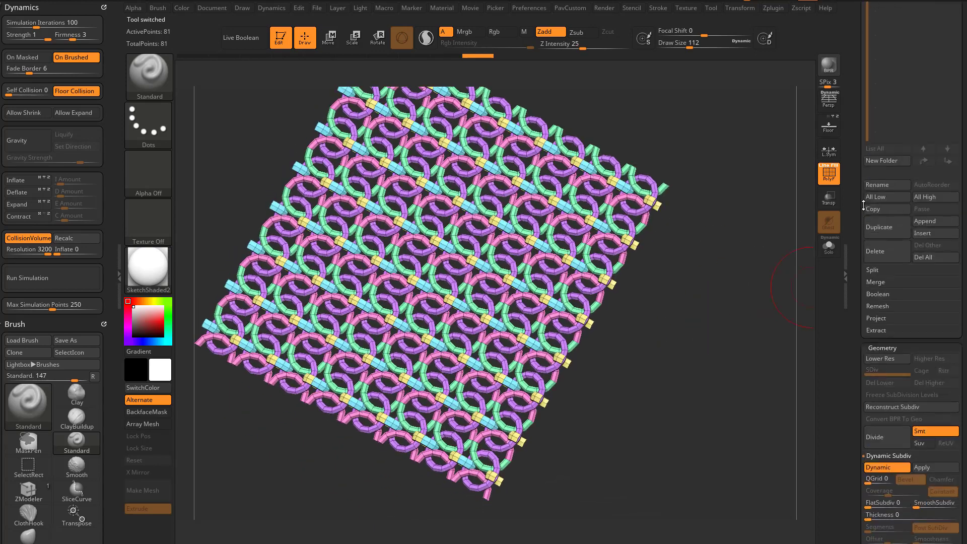
scroll(864, 204, down, 5)
click(933, 279)
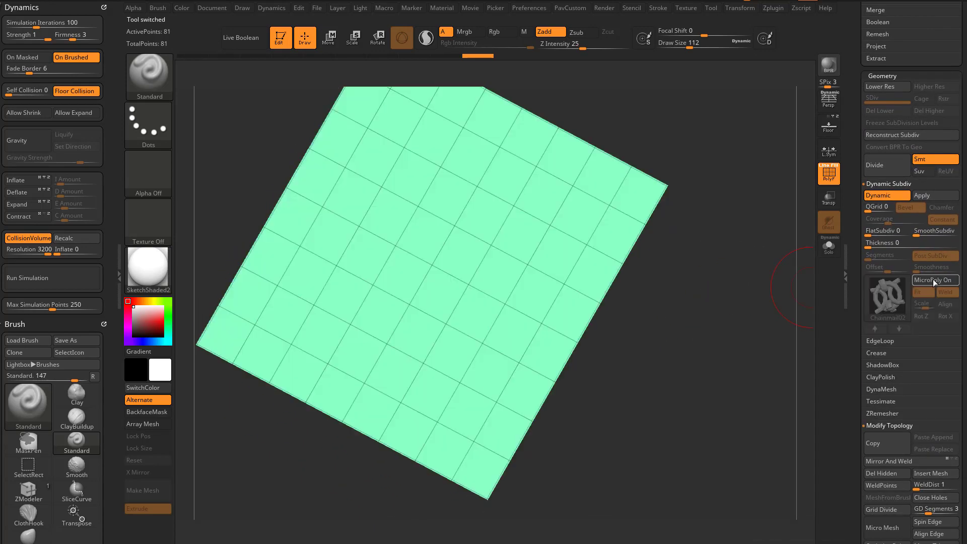
mouse_move(891, 294)
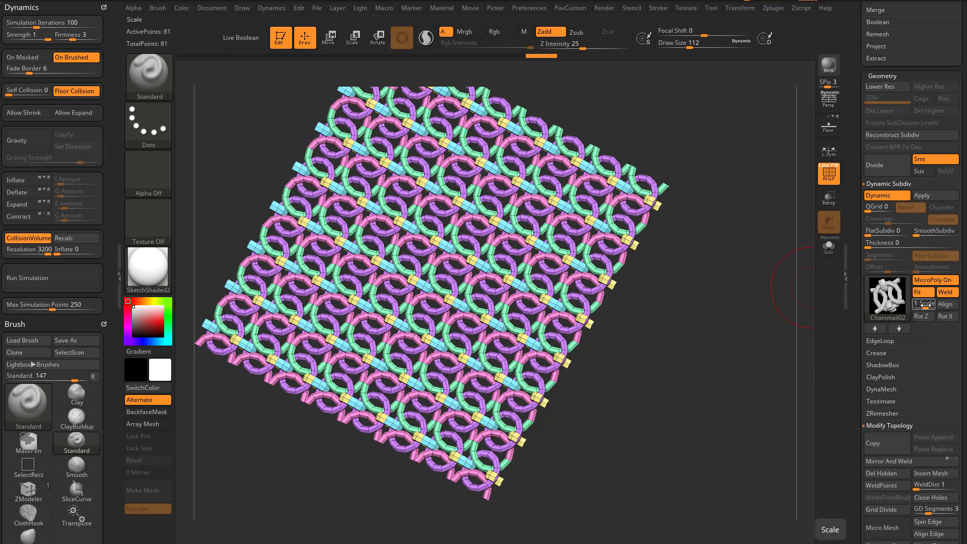
click(932, 200)
alt+drag(692, 310, 720, 329)
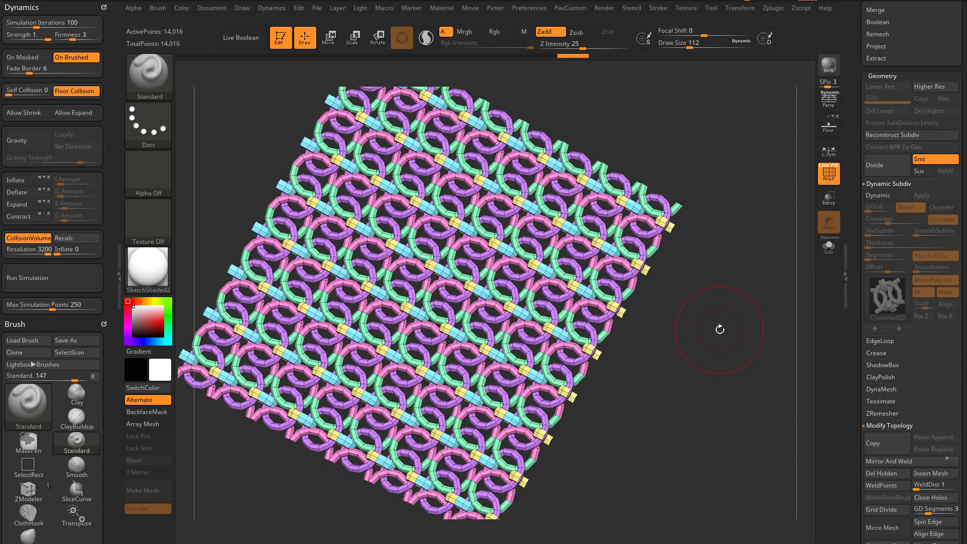
Try smoothing a patch of links in the middle of the applied chainmail mesh.
key(s)
click(720, 329)
mouse_move(536, 281)
shift+mouse_down()
mouse_move(511, 314)
mouse_move(450, 287)
mouse_move(398, 363)
shift+mouse_up()
key(ctrl+z)
shift+click(577, 46)
mouse_move(535, 327)
shift+mouse_down()
mouse_move(513, 298)
mouse_move(497, 328)
shift+mouse_up()
Try pulling the smoothed links with the Move brush at draw size 54, and undo the test strokes.
alt+drag(722, 333, 688, 390)
key(s)
click(460, 333)
drag(453, 321, 448, 319)
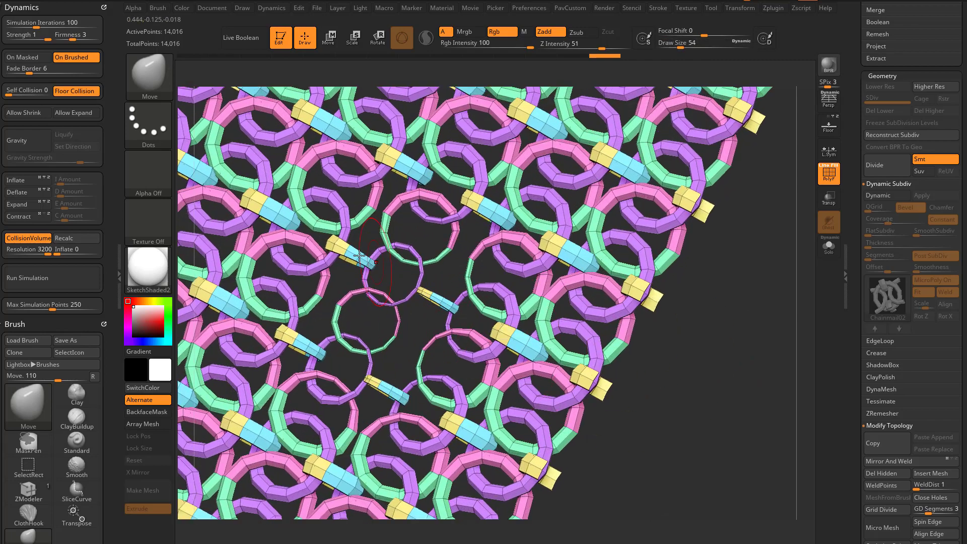
mouse_move(723, 364)
alt+mouse_down()
mouse_move(660, 296)
mouse_move(653, 307)
alt+mouse_up()
key(ctrl+z)
key(s)
mouse_move(654, 306)
alt+mouse_down()
mouse_move(682, 321)
mouse_move(724, 324)
alt+mouse_up()
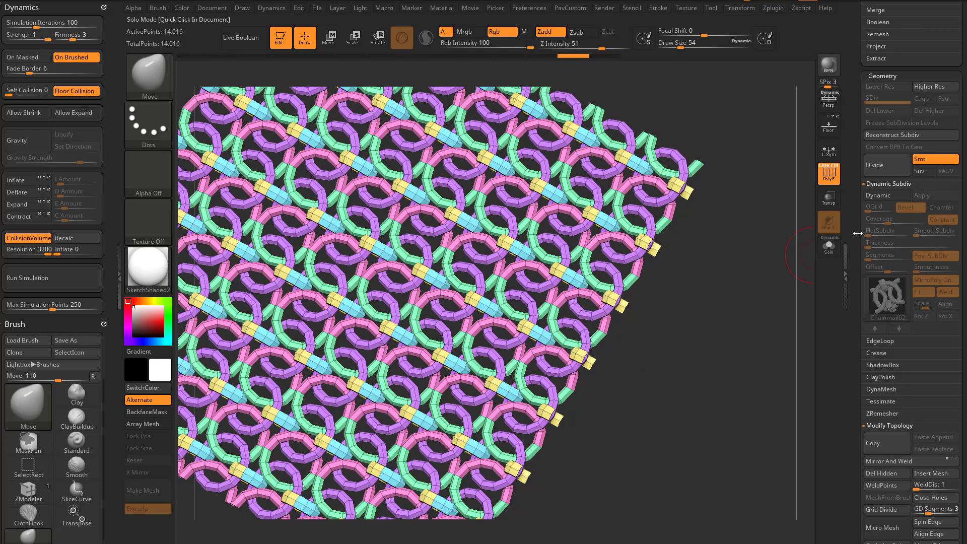
Enable Dynamic Subdiv on the applied chainmail, test MicroPoly on its polygons, and turn MicroPoly off.
click(885, 197)
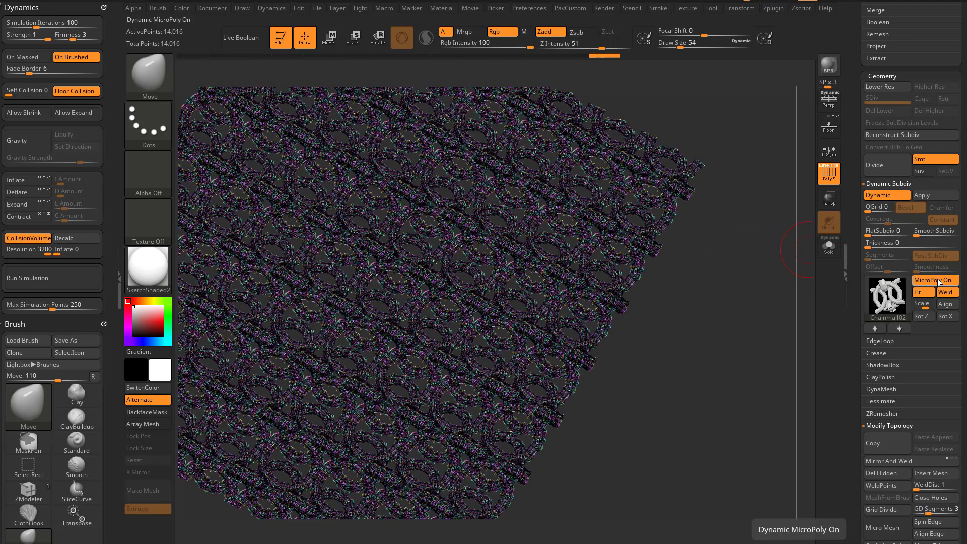
mouse_move(755, 359)
alt+mouse_down()
mouse_move(603, 348)
mouse_move(695, 491)
mouse_move(724, 509)
mouse_move(759, 471)
mouse_move(726, 469)
mouse_move(779, 475)
mouse_move(766, 485)
mouse_move(683, 420)
mouse_move(773, 388)
mouse_move(743, 406)
alt+mouse_up()
key(s)
key(s)
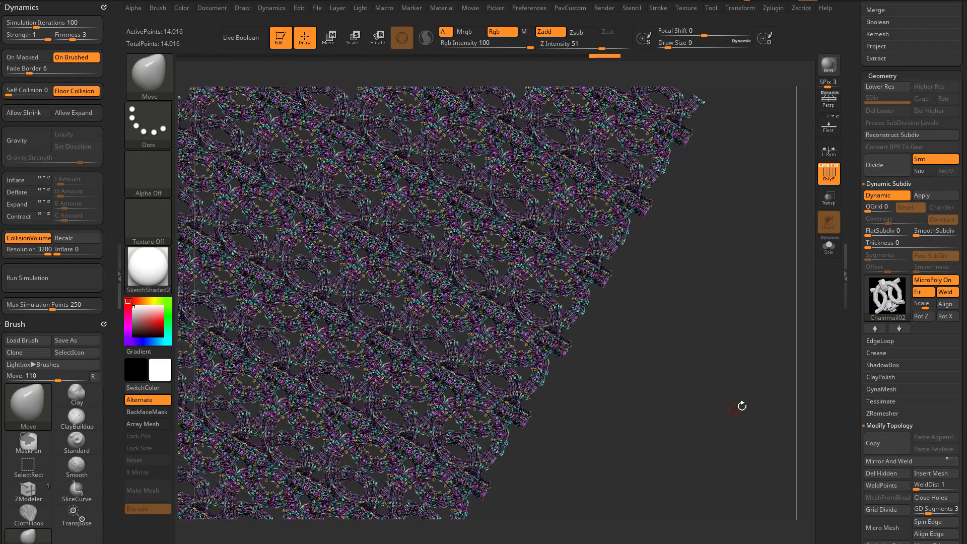
click(925, 280)
mouse_move(727, 362)
mouse_down()
mouse_move(706, 350)
mouse_move(717, 350)
mouse_up()
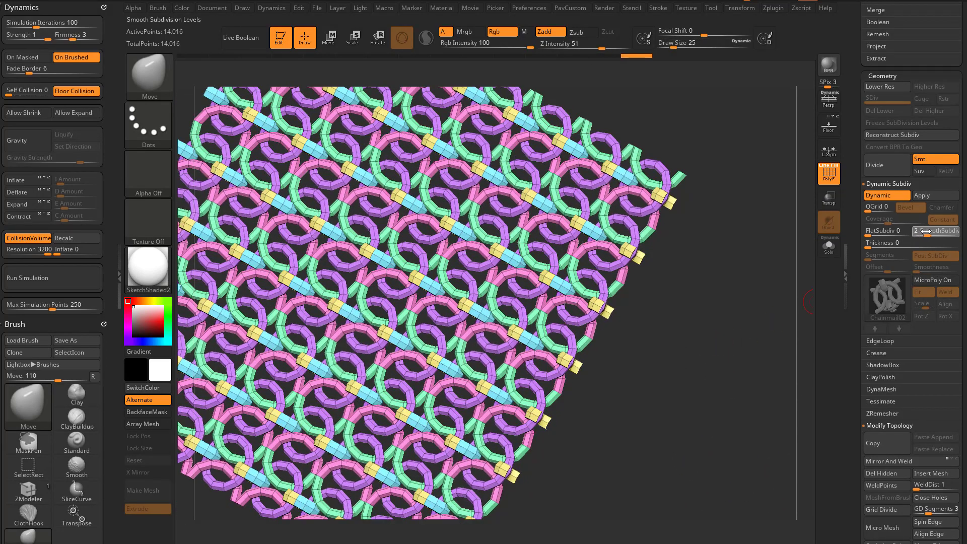
Set the chainmail's SmoothSubdiv to 2, hide the polyframe, and inspect the rounded links from several angles.
click(926, 231)
drag(683, 326, 749, 316)
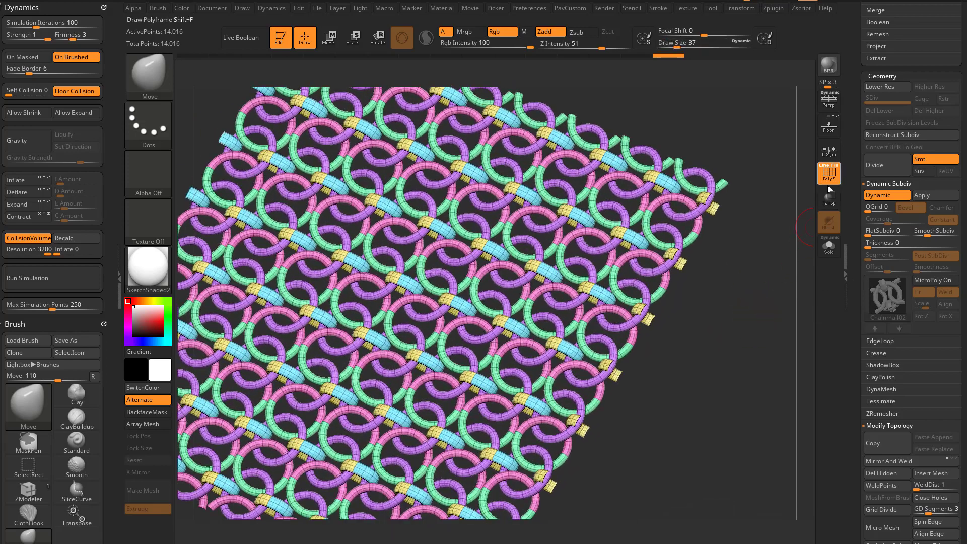
drag(805, 235, 814, 241)
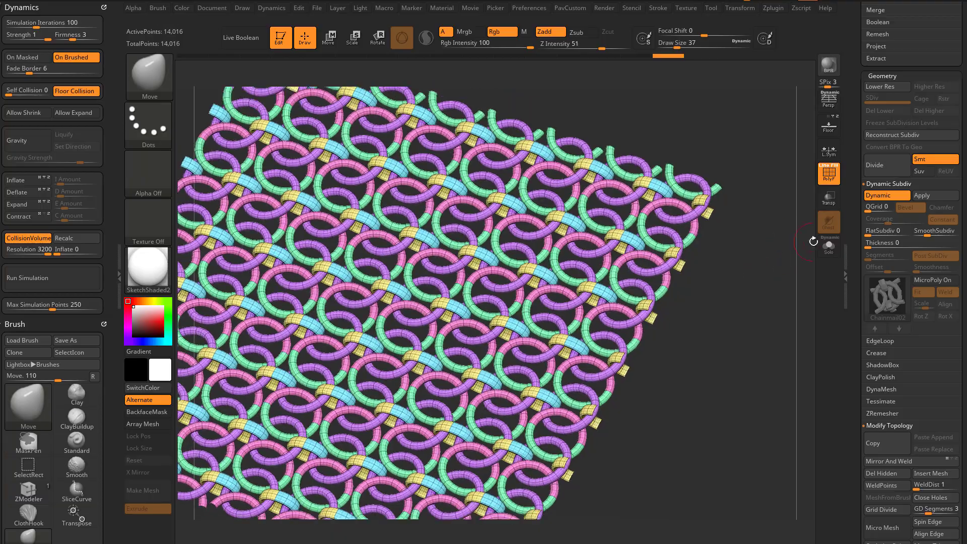
click(828, 173)
drag(769, 270, 809, 297)
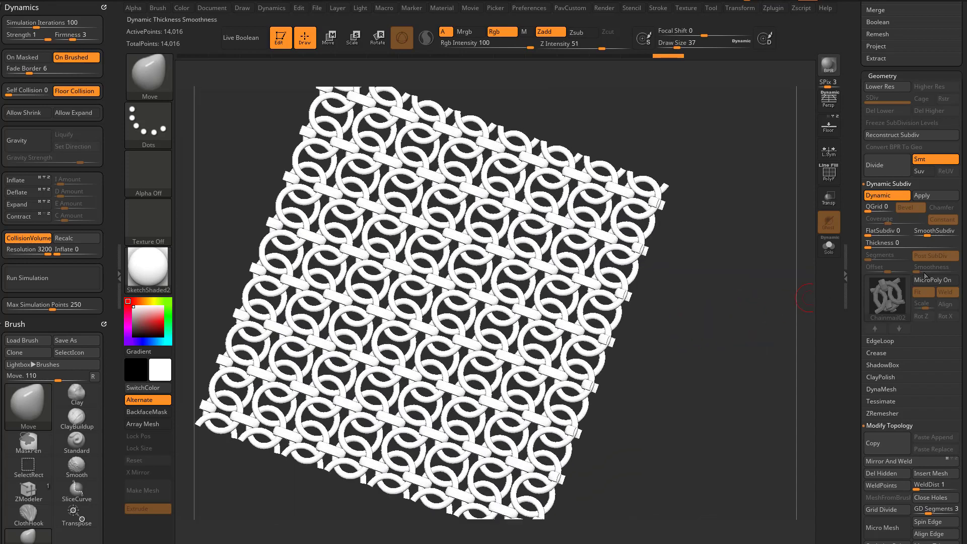
drag(747, 295, 731, 313)
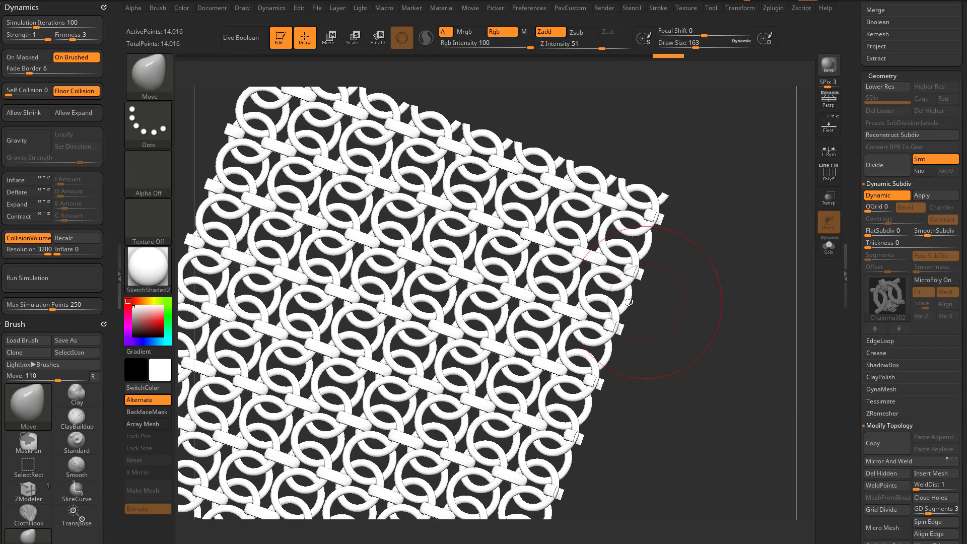
drag(744, 306, 695, 319)
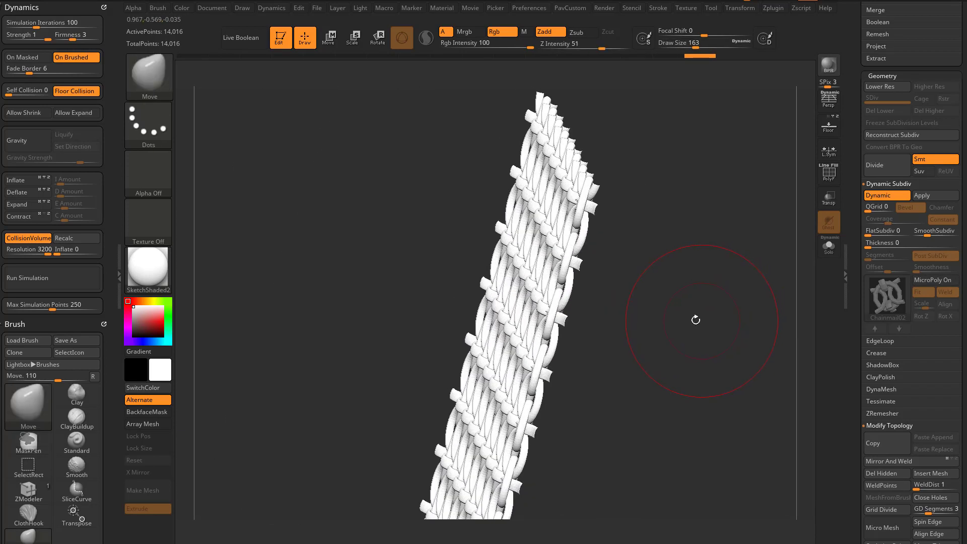
Try inflating some chainmail links with the Inflat brush, and undo the stroke.
key(ctrl+z)
key(b)
key(i)
key(n)
mouse_move(579, 280)
mouse_down()
mouse_move(504, 238)
mouse_move(484, 295)
mouse_up()
key(ctrl+z)
key(space)
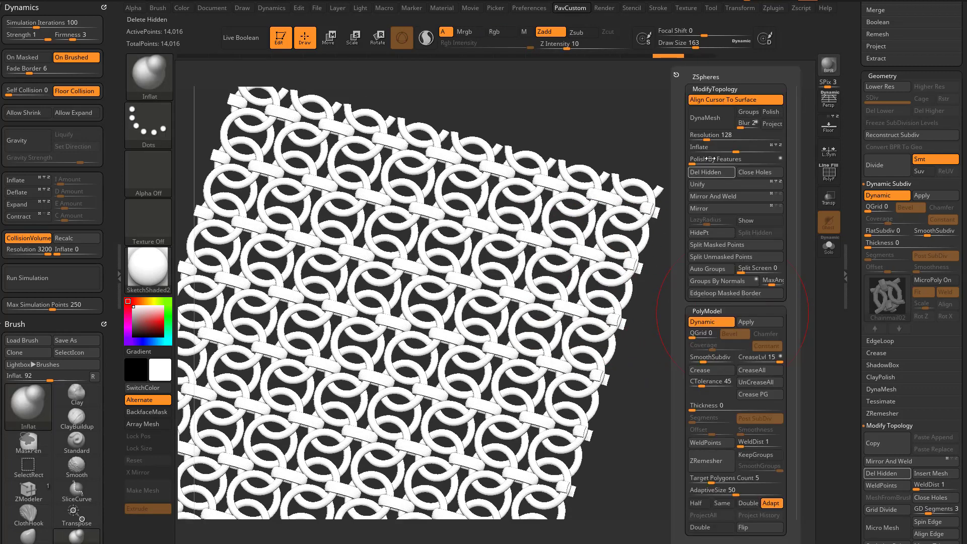
Thicken all the chainmail links with two passes of the Inflate deformation, and check them with and without the polyframe.
drag(855, 274, 844, 113)
scroll(844, 112, down, 8)
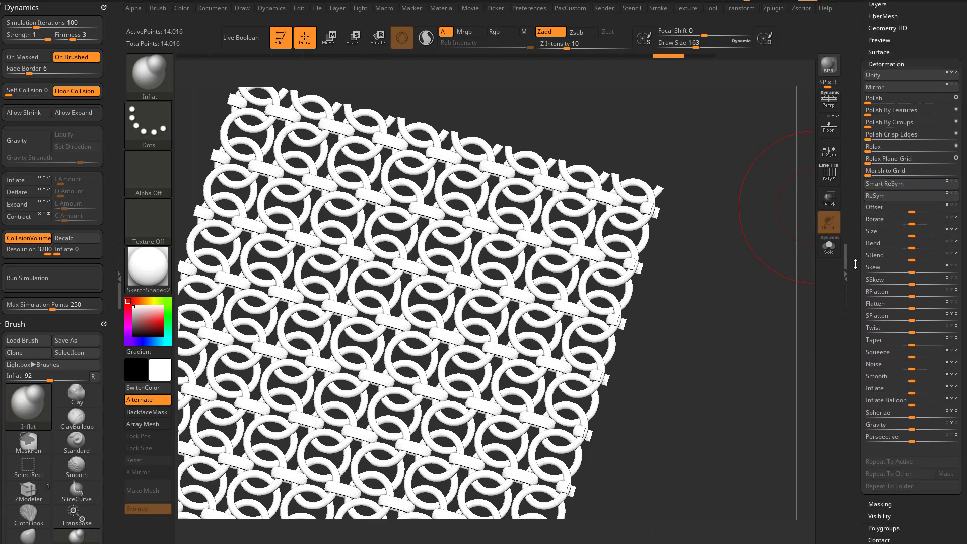
drag(913, 391, 922, 393)
key(shift+f)
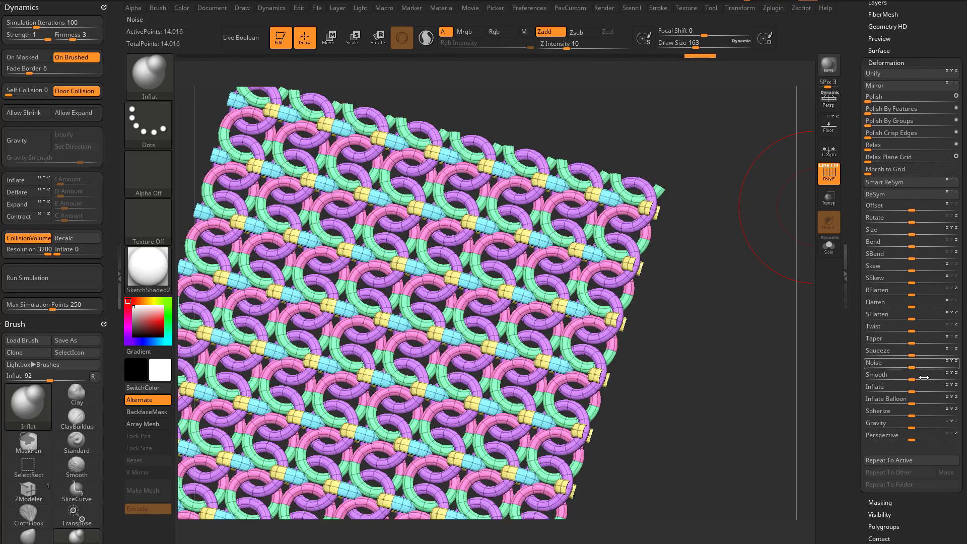
drag(913, 392, 922, 393)
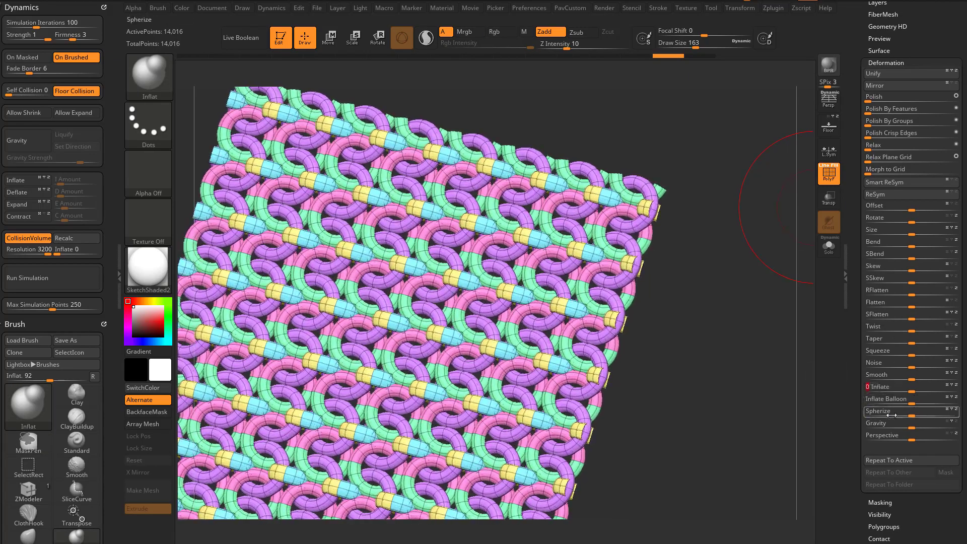
drag(719, 380, 707, 379)
click(832, 176)
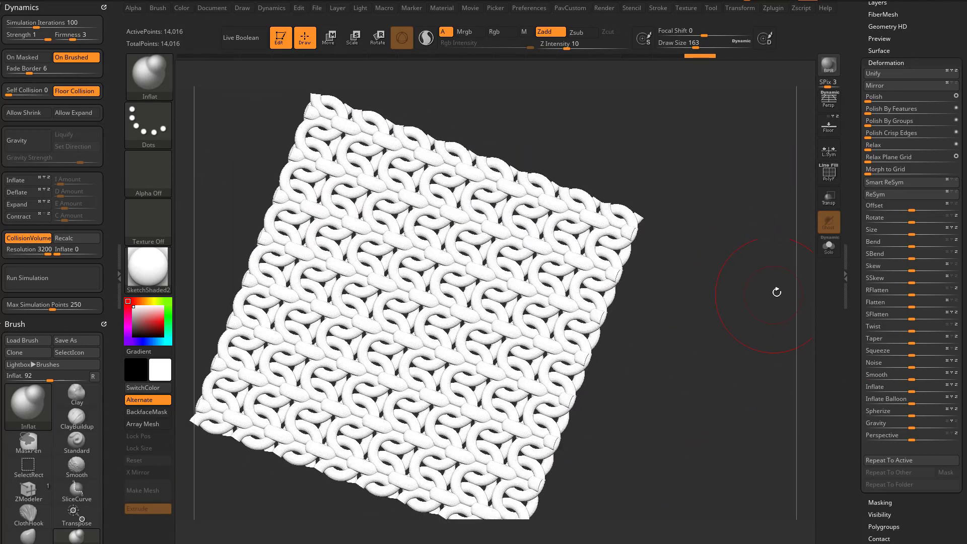
Undo the Inflate deformation on the chainmail links, and test the Inflat brush at different draw sizes down to 132.
drag(852, 248, 853, 352)
key(s)
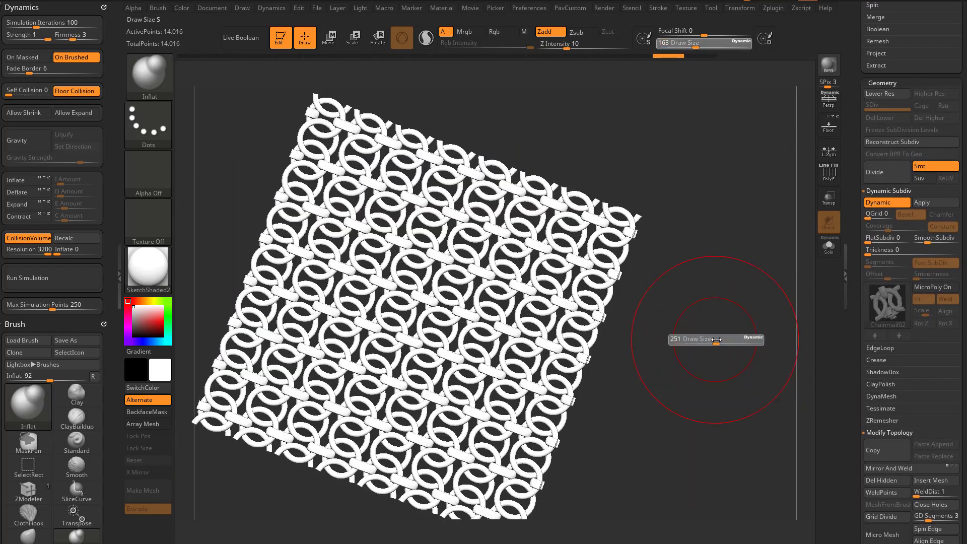
mouse_move(692, 347)
mouse_down()
mouse_move(708, 333)
mouse_move(704, 344)
mouse_up()
key(s)
key(s)
mouse_move(703, 346)
alt+mouse_down()
mouse_move(723, 339)
mouse_move(706, 327)
alt+mouse_up()
key(s)
mouse_move(655, 282)
mouse_down()
mouse_move(671, 269)
mouse_move(636, 278)
mouse_up()
key(s)
drag(711, 326, 723, 323)
mouse_move(723, 323)
alt+mouse_down()
mouse_move(710, 300)
mouse_move(707, 324)
alt+mouse_up()
key(s)
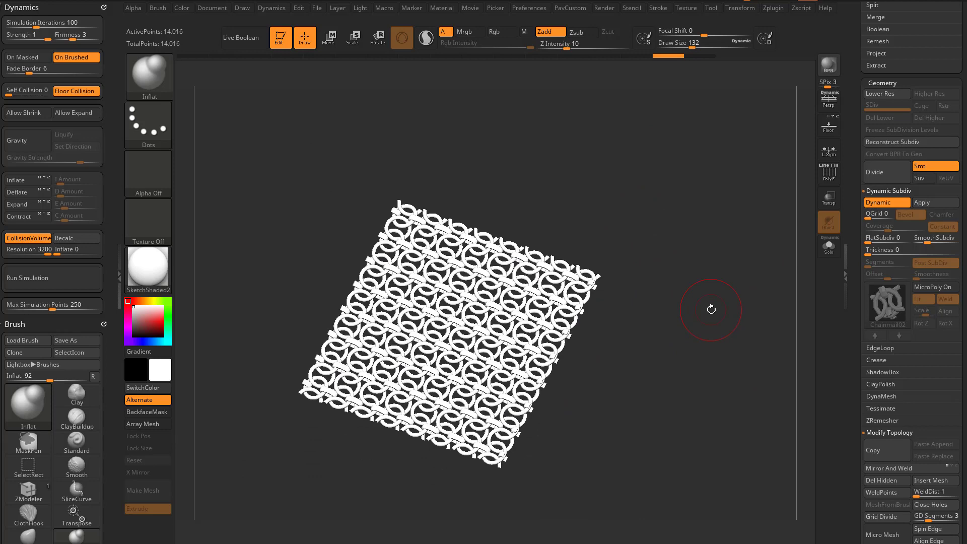
Switch to the Standard brush and frame the whole chainmail sheet.
key(b)
key(s)
key(t)
mouse_move(698, 324)
alt+mouse_down()
mouse_move(706, 348)
mouse_move(680, 321)
alt+mouse_up()
Open the DemoAnimeHead.ZPR project from LightBox without saving the changes to the current project.
drag(856, 299, 871, 530)
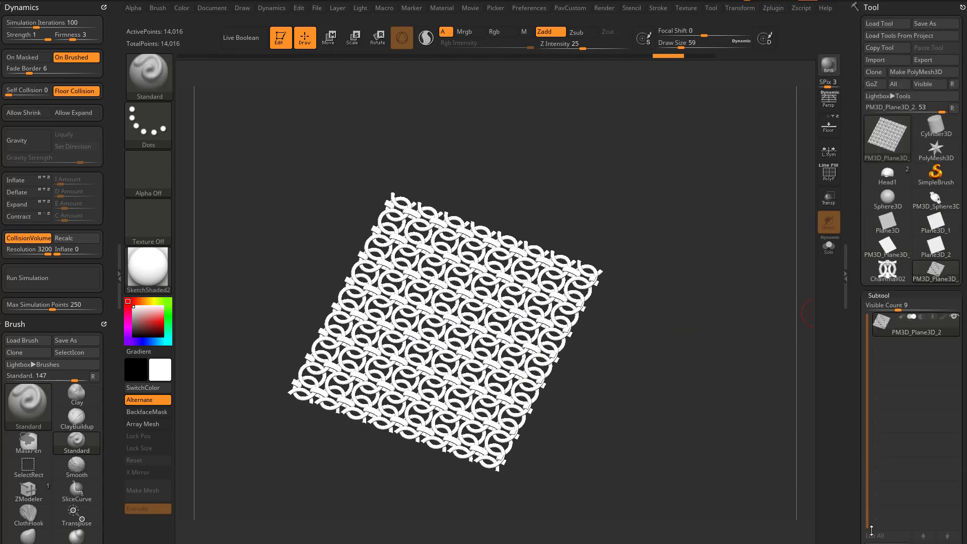
key(comma)
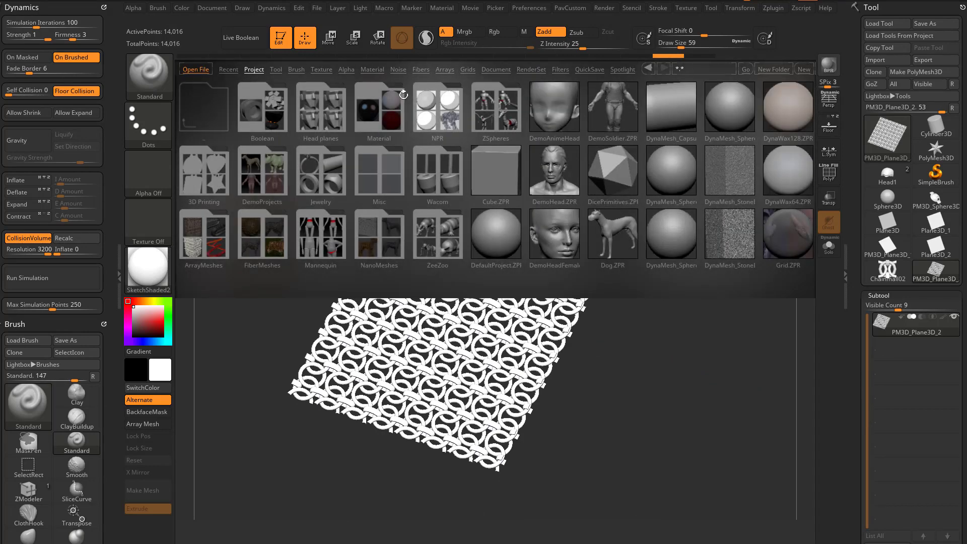
click(261, 70)
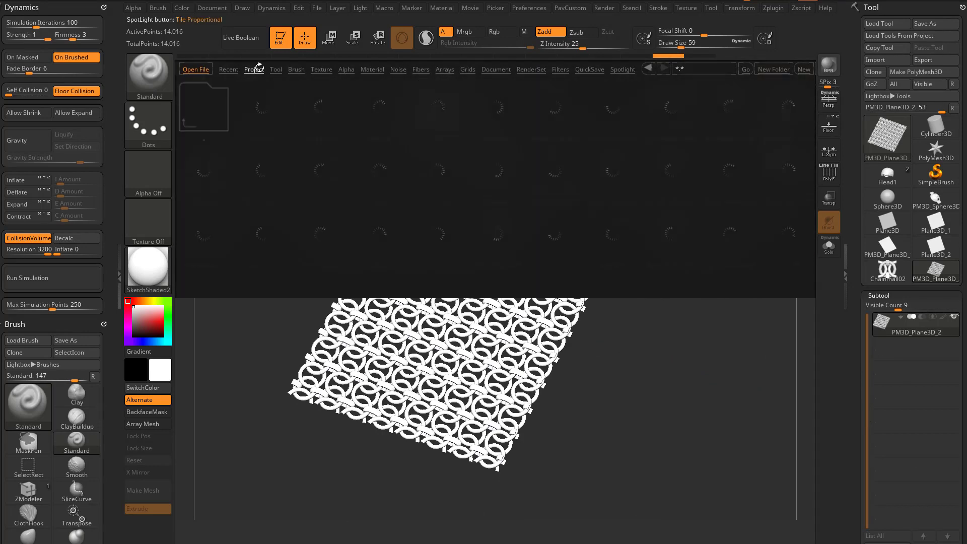
double_click(553, 105)
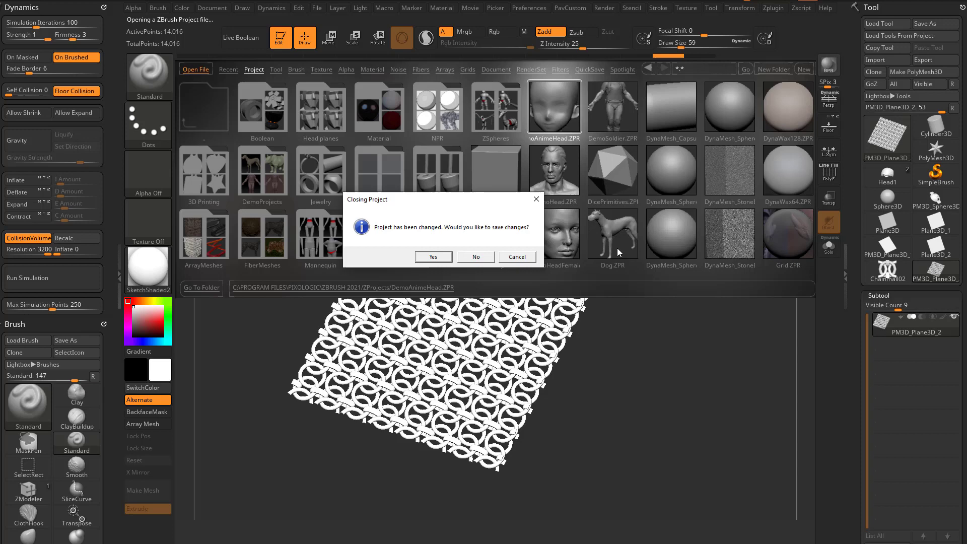
click(476, 257)
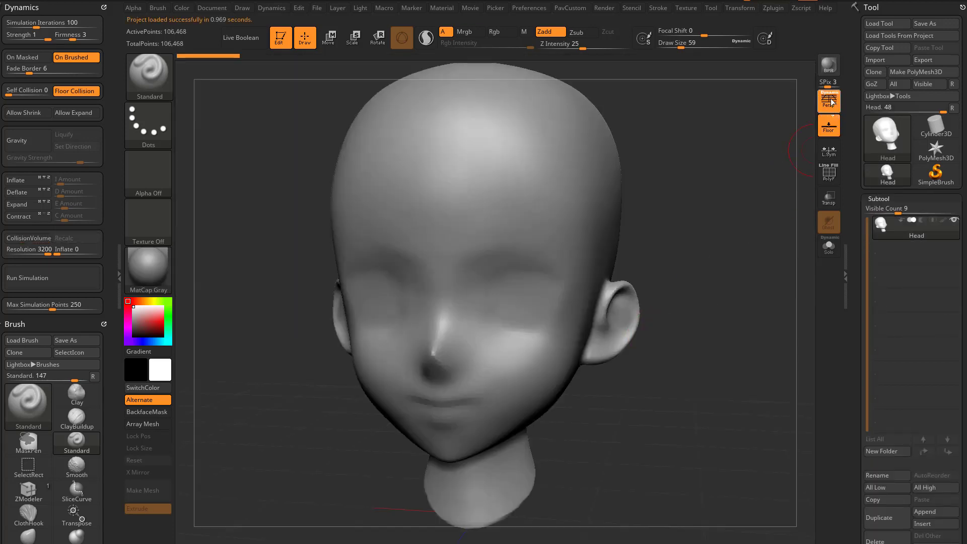
Turn off perspective and the floor grid, and frame the whole head.
click(832, 129)
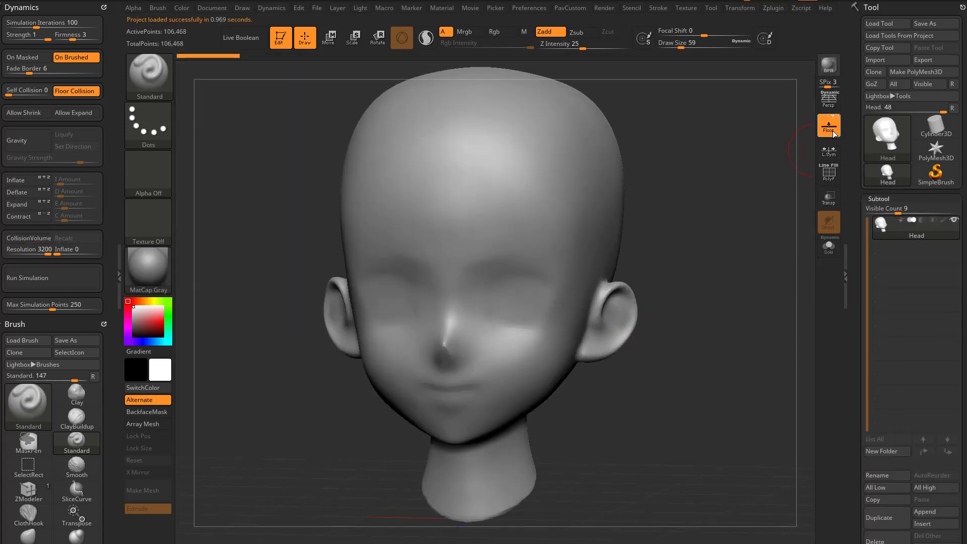
alt+drag(722, 312, 715, 265)
Append a Plane3D subtool to the head, and select the new plane.
scroll(873, 220, down, 5)
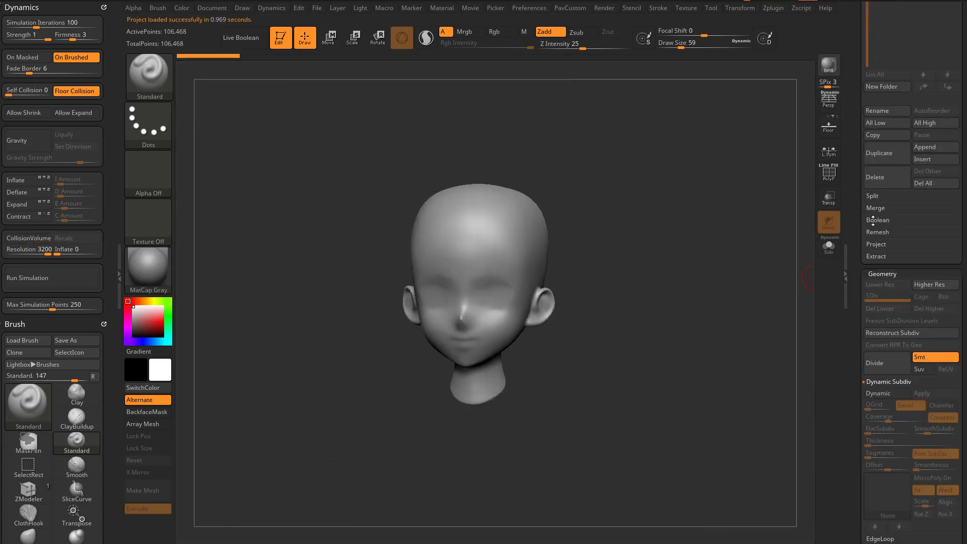
click(930, 150)
click(923, 149)
click(649, 223)
alt+drag(650, 222, 642, 291)
scroll(890, 298, up, 5)
Rotate the appended plane so it lies horizontally across the head.
key(w)
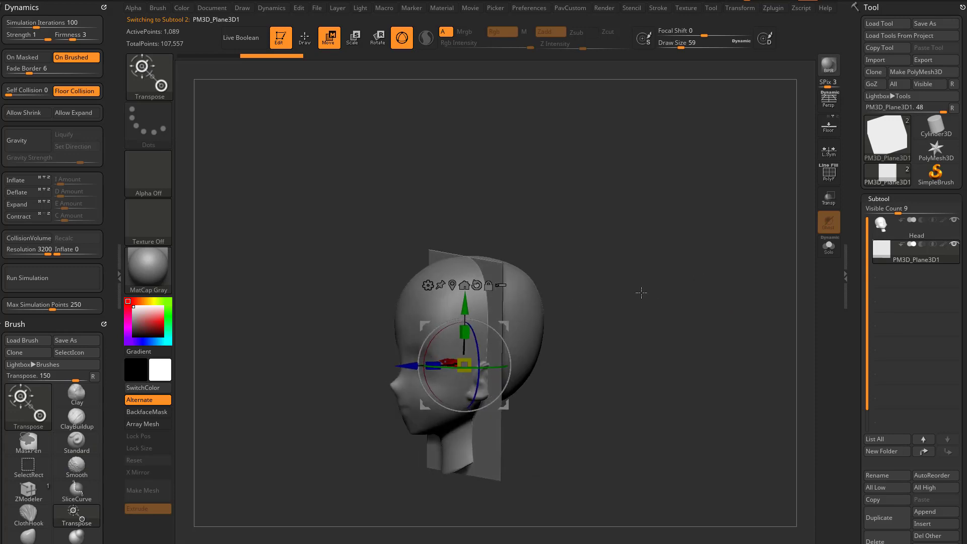
drag(432, 336, 497, 322)
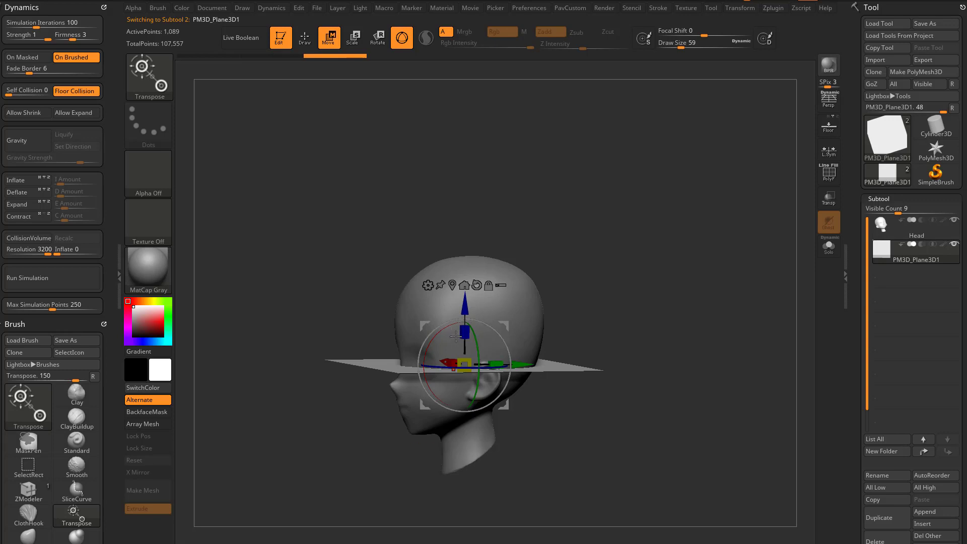
Move the plane straight up about 1.1 units so it floats just above the top of the head.
drag(465, 308, 464, 181)
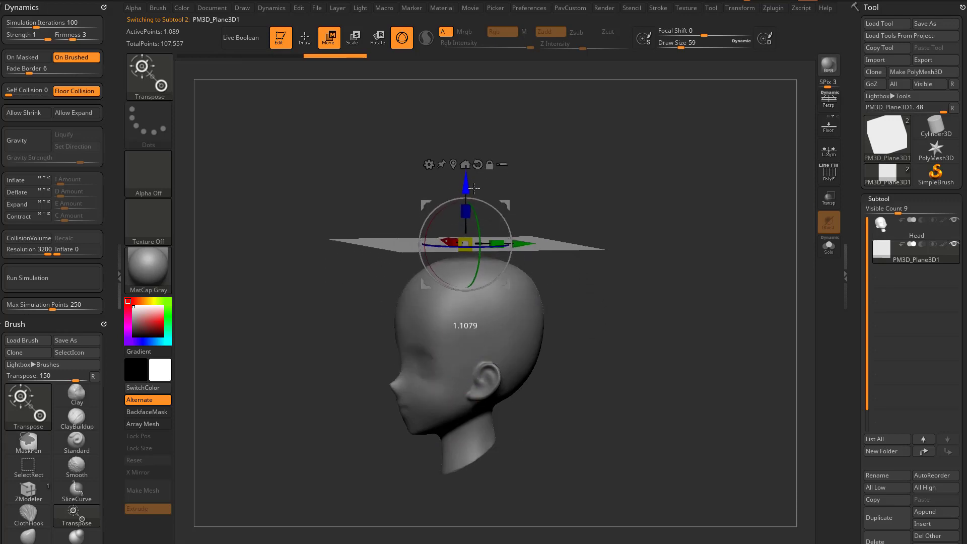
key(q)
drag(676, 251, 661, 255)
key(s)
mouse_move(671, 260)
mouse_down()
mouse_move(684, 259)
mouse_move(673, 259)
mouse_up()
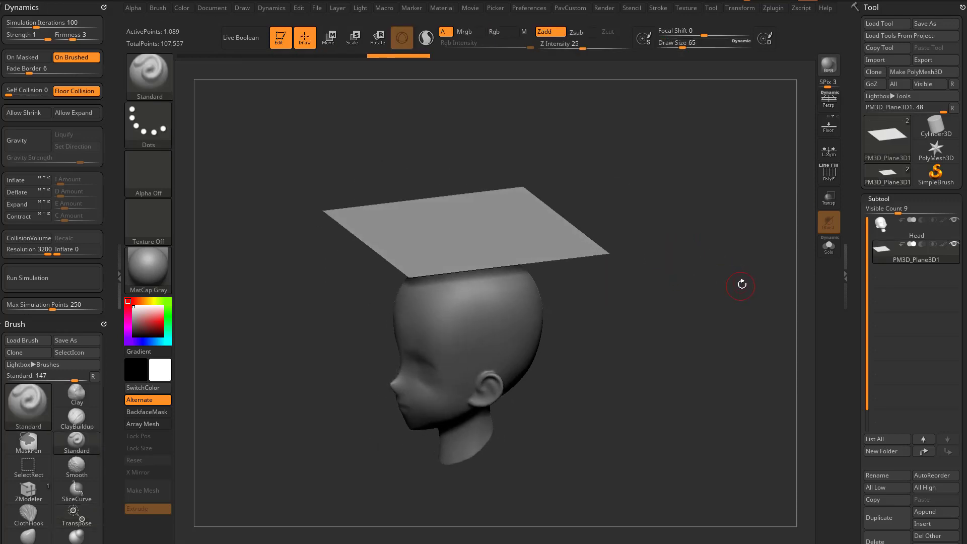
drag(743, 283, 754, 267)
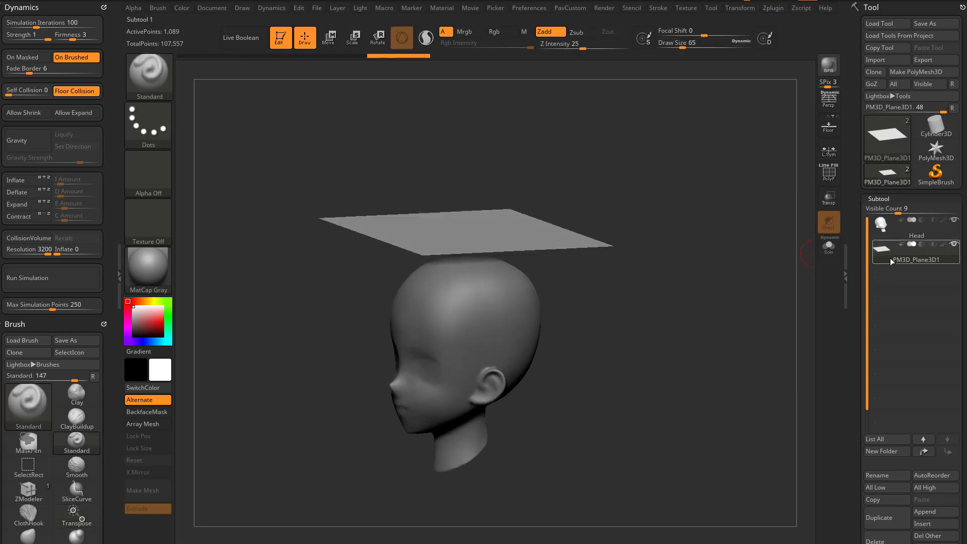
Remove the docked palettes from the tray, and collapse and reopen the empty tray.
click(104, 8)
click(105, 4)
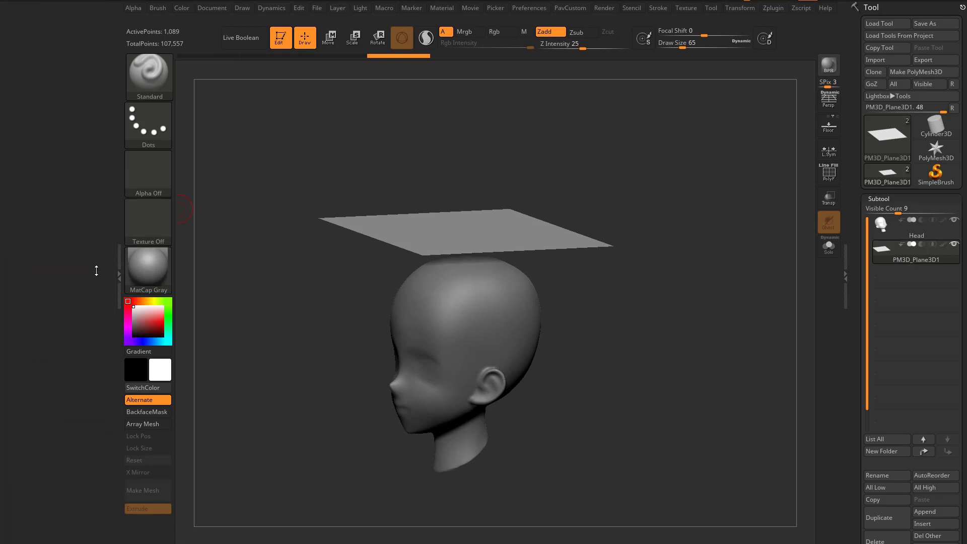
click(120, 272)
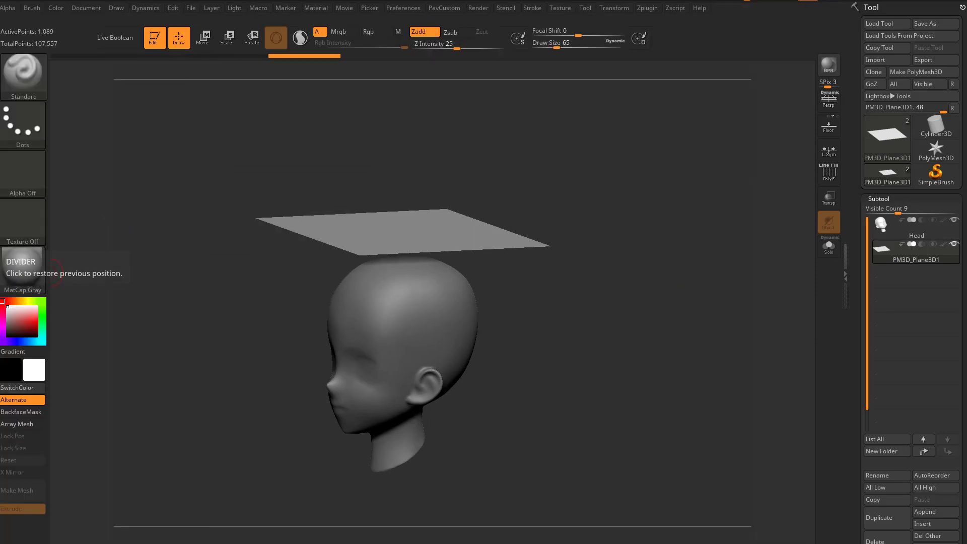
click(51, 272)
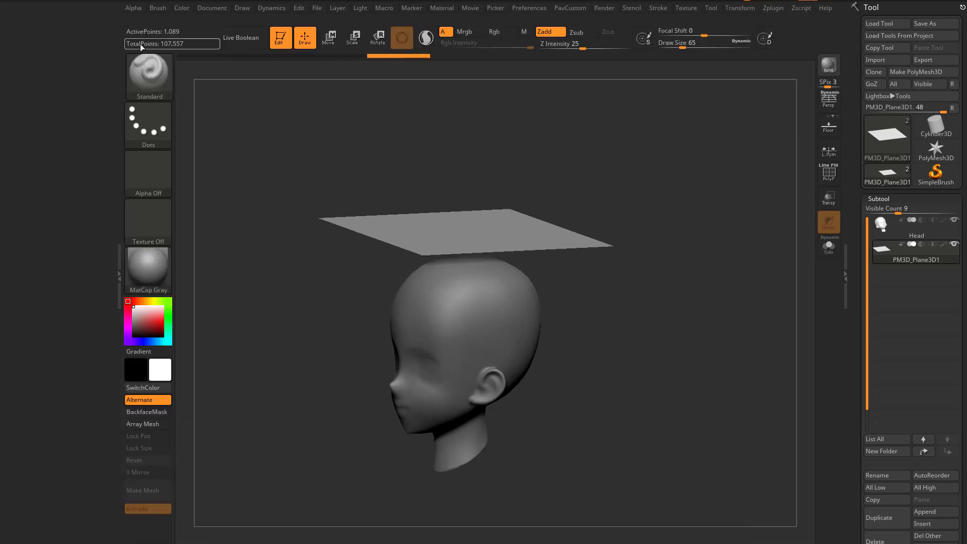
Dock the Dynamics palette in the empty tray, including removing it once and docking it again.
click(276, 12)
click(263, 17)
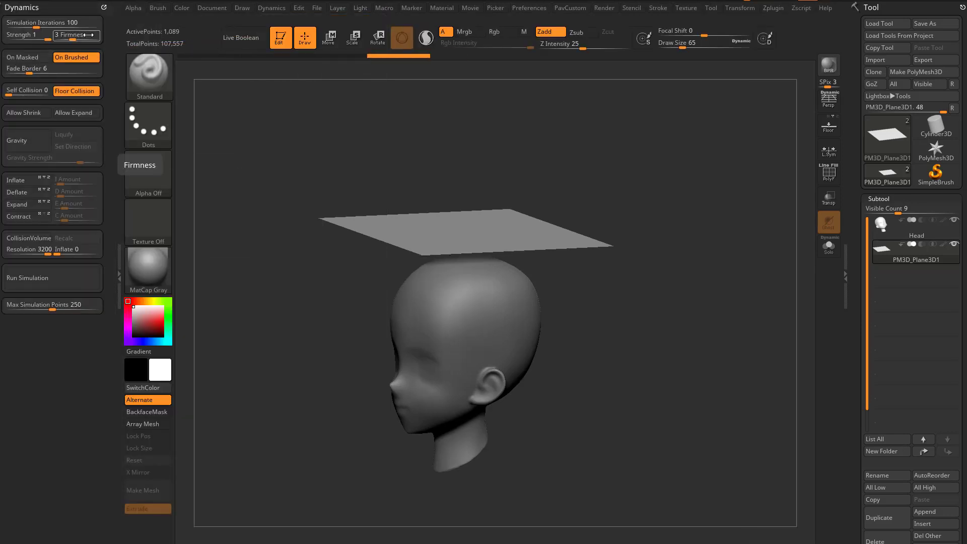
click(103, 7)
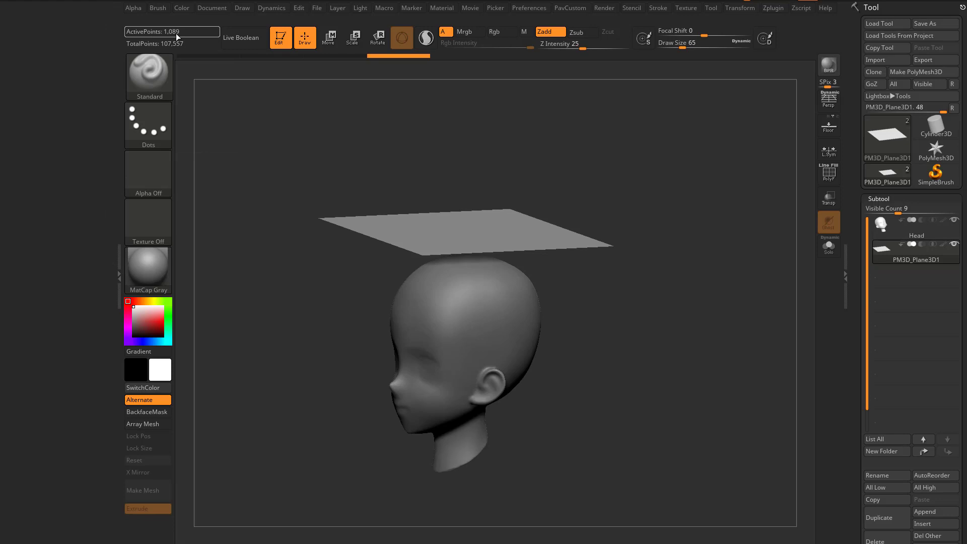
click(273, 9)
click(261, 21)
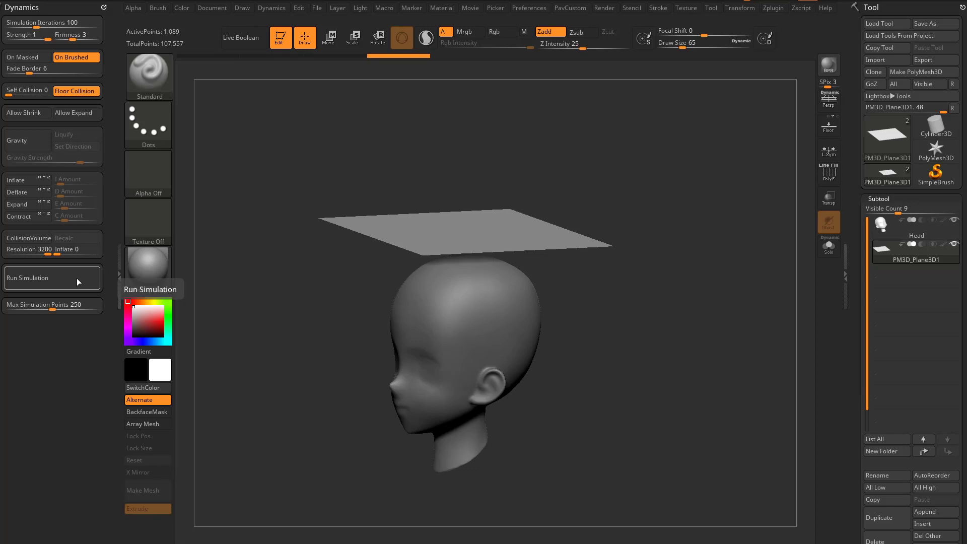
Turn on CollisionVolume with Inflate at 1.02728, enable Gravity, and run the cloth simulation to drape the plane over the head.
click(29, 250)
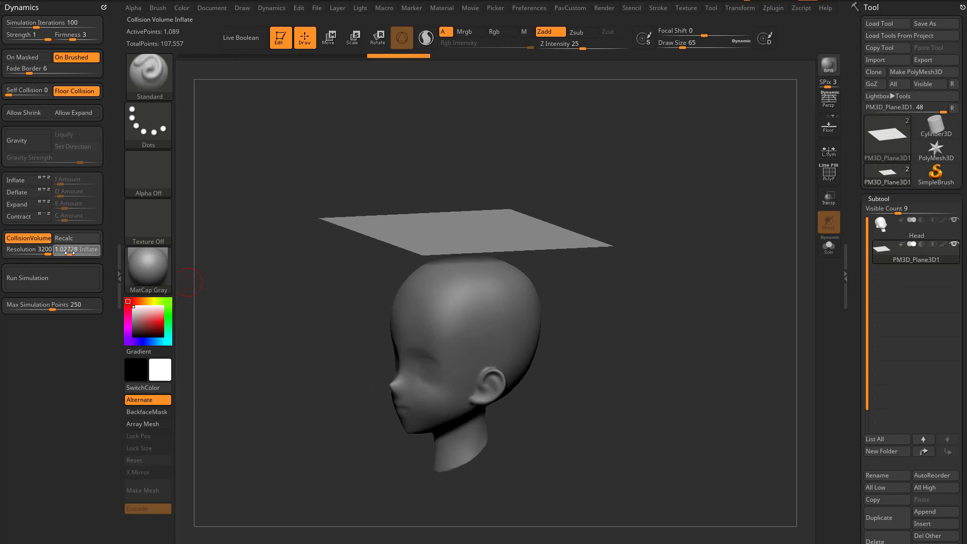
click(27, 140)
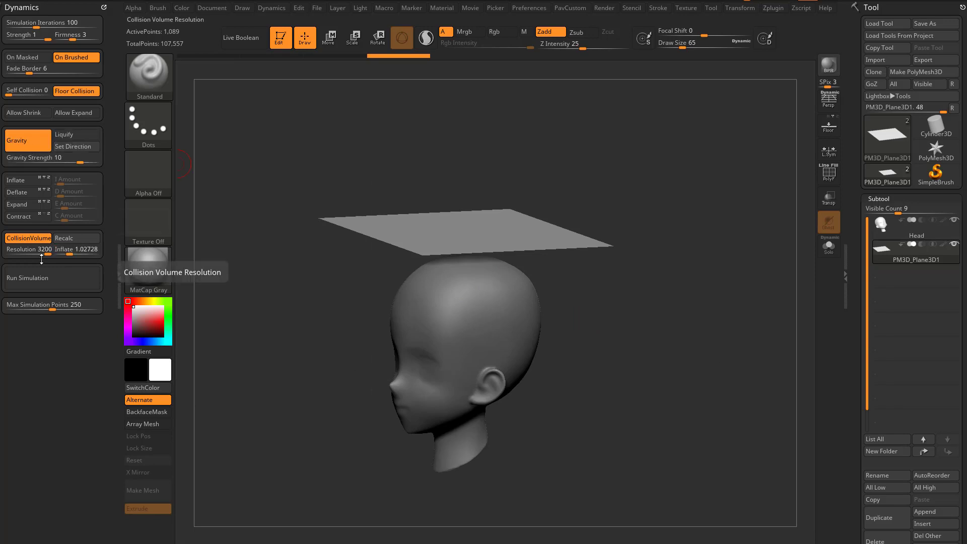
click(37, 277)
click(633, 185)
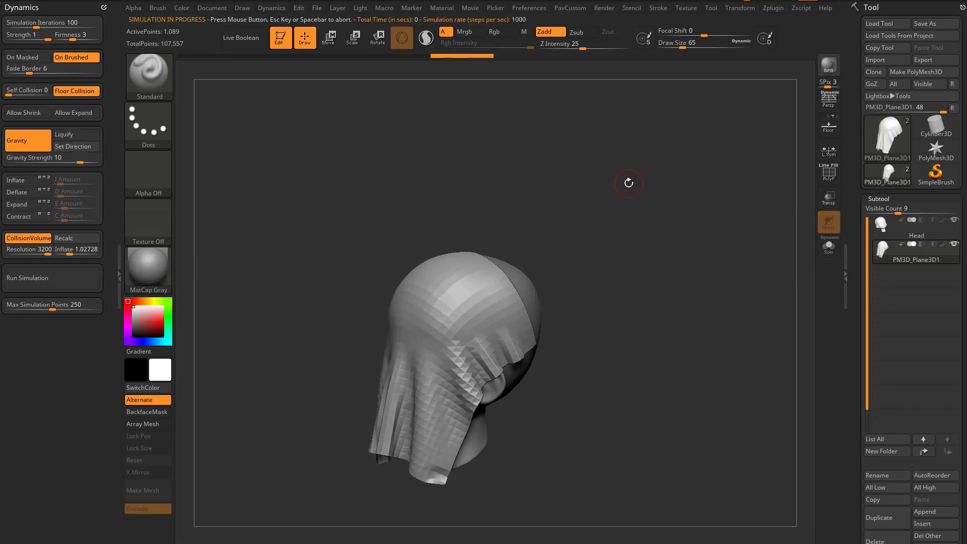
Undo the drape, lower Gravity Strength to 1.96345, and run the simulation on the plane again.
key(ctrl+z)
drag(82, 162, 69, 163)
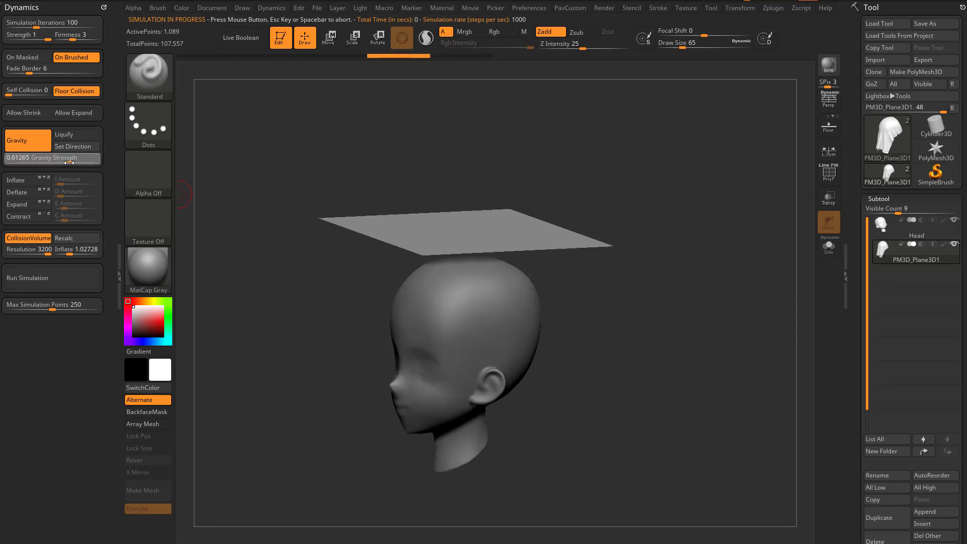
click(54, 277)
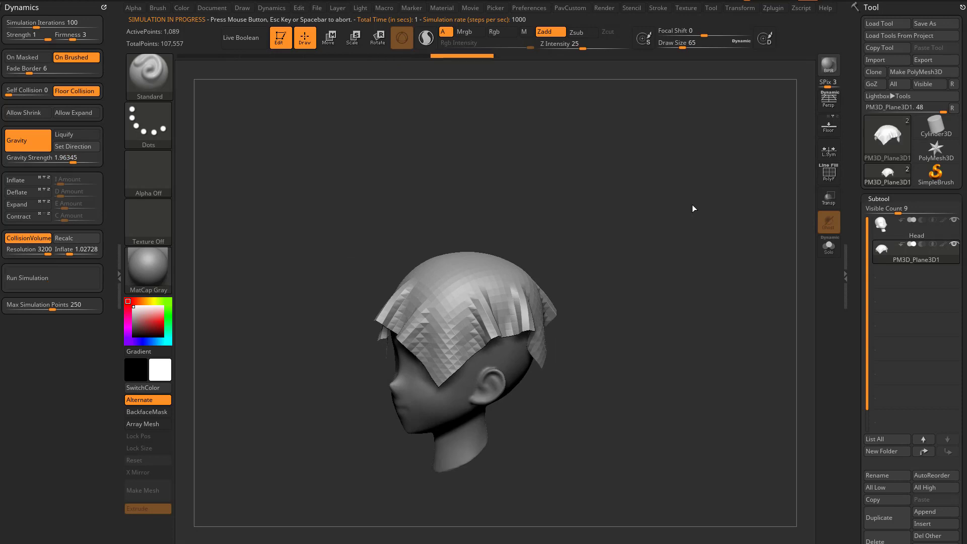
drag(692, 205, 666, 221)
mouse_move(629, 269)
alt+mouse_down()
mouse_move(691, 265)
mouse_move(699, 274)
mouse_move(689, 283)
alt+mouse_up()
key(s)
key(s)
mouse_move(688, 286)
mouse_down()
mouse_move(728, 271)
mouse_move(660, 272)
mouse_move(721, 281)
mouse_move(690, 279)
mouse_up()
key(s)
mouse_move(690, 279)
mouse_down()
mouse_move(714, 284)
mouse_move(665, 283)
mouse_up()
Undo the second drape simulation to get the flat plane back.
drag(854, 319, 845, 161)
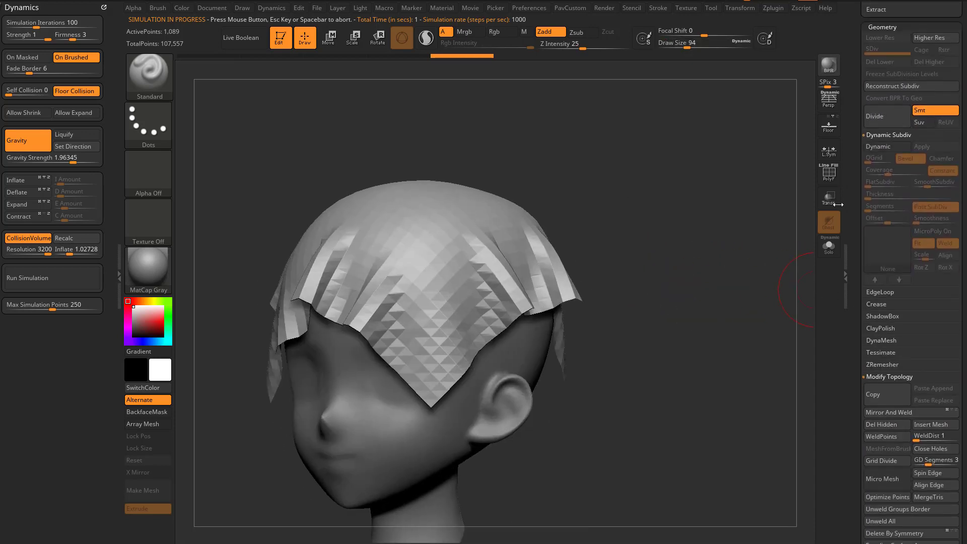
mouse_move(751, 268)
mouse_down()
mouse_move(747, 283)
mouse_move(736, 276)
mouse_move(741, 323)
mouse_move(766, 244)
mouse_move(795, 213)
mouse_up()
key(ctrl+z)
Turn on Dynamic Subdiv and MicroPoly for the plane, and choose the Chainmail02 pattern.
drag(864, 342, 868, 298)
click(885, 105)
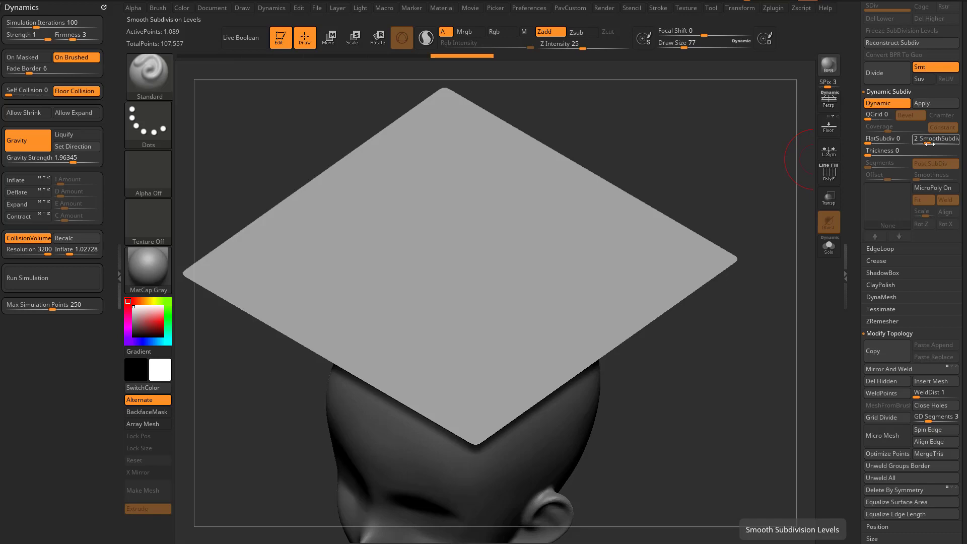
click(932, 187)
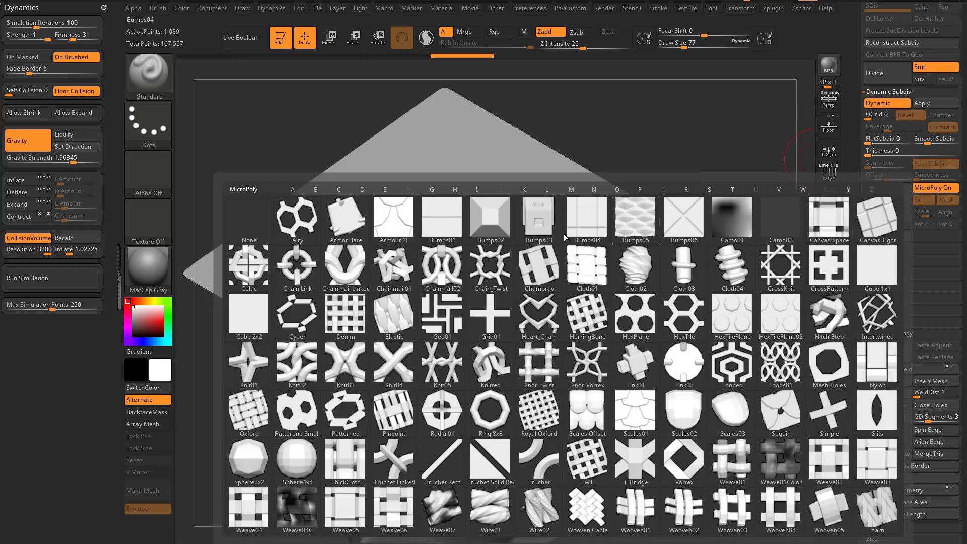
click(432, 261)
drag(764, 313, 712, 301)
alt+drag(737, 240, 732, 330)
alt+drag(776, 260, 691, 416)
alt+drag(816, 322, 721, 187)
key(grave)
drag(627, 289, 782, 341)
mouse_move(842, 249)
mouse_down()
mouse_move(764, 350)
mouse_move(781, 352)
mouse_up()
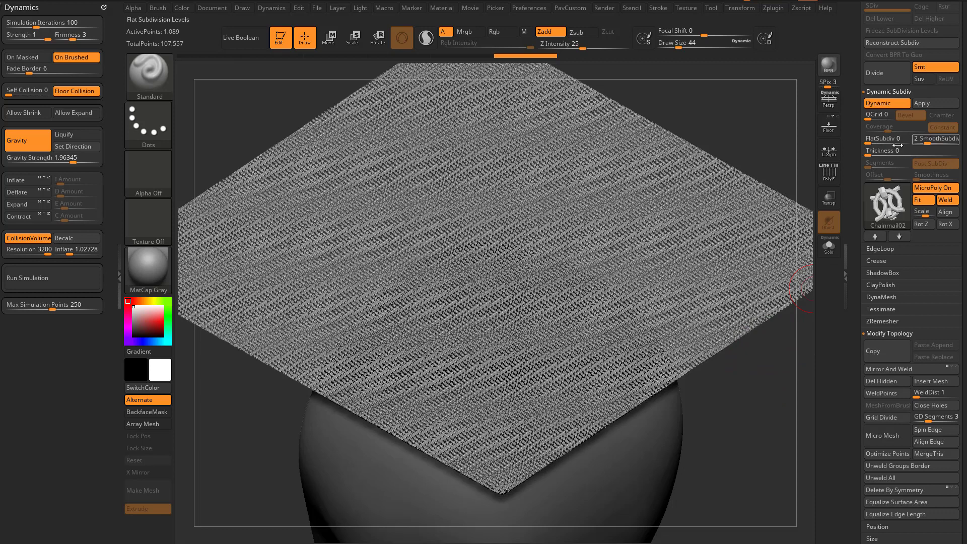
Turn off the plane's Dynamic Subdiv and show the polyframe to examine the underlying grid.
click(884, 103)
click(829, 173)
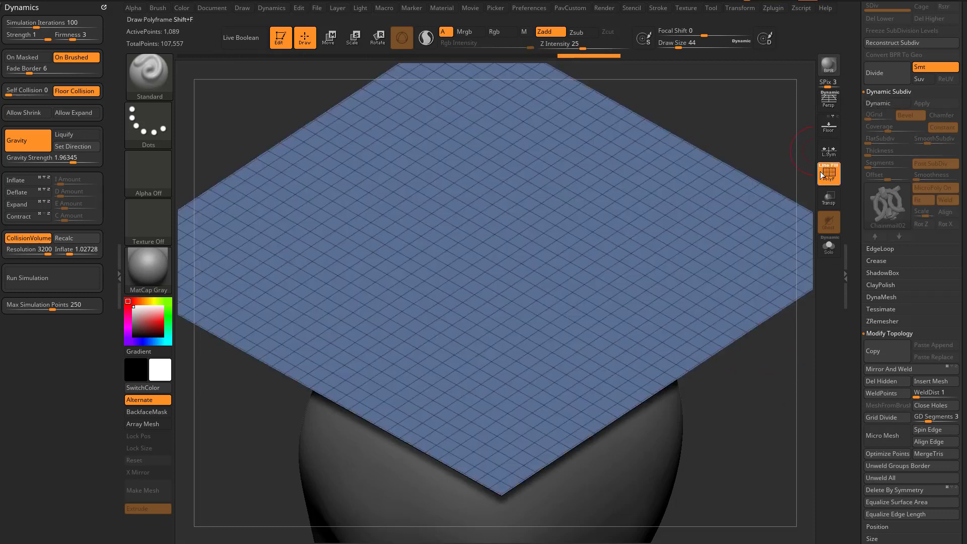
alt+drag(776, 121, 745, 150)
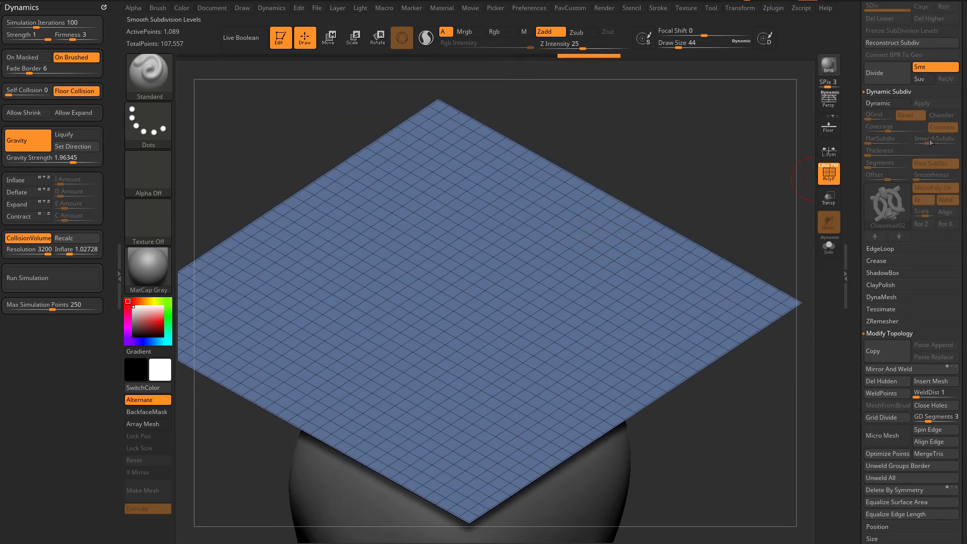
Turn the dynamic Chainmail02 display back on with SmoothSubdiv at 0, and hide the polyframe.
click(933, 192)
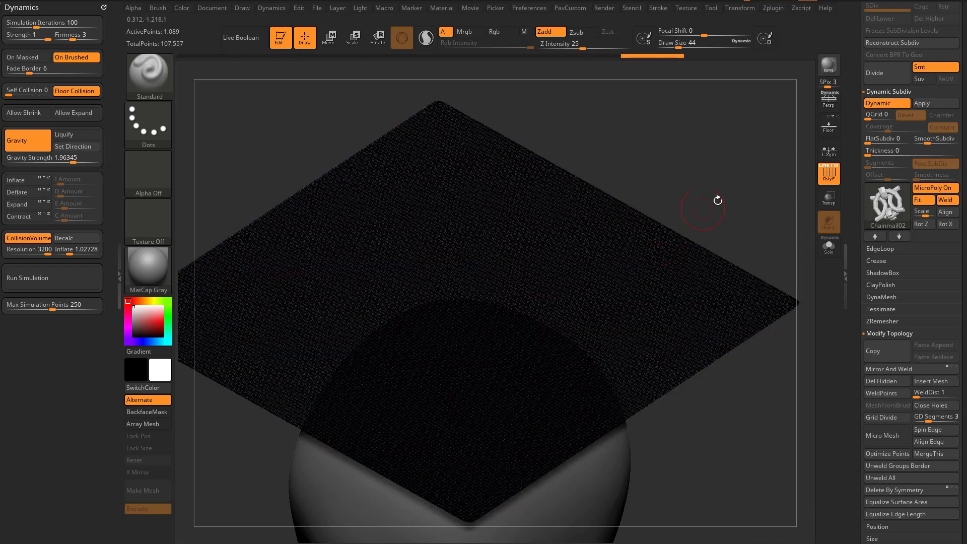
drag(717, 198, 638, 254)
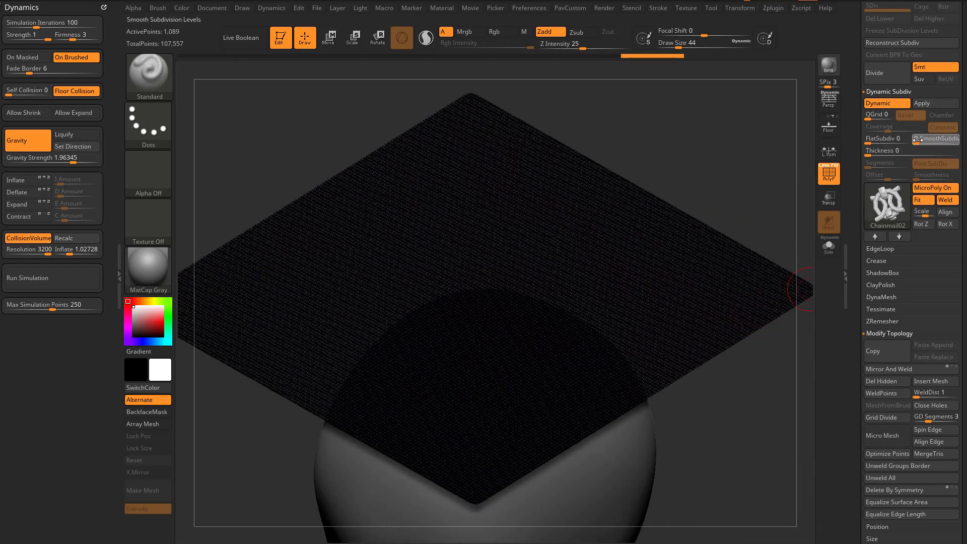
drag(782, 182, 431, 338)
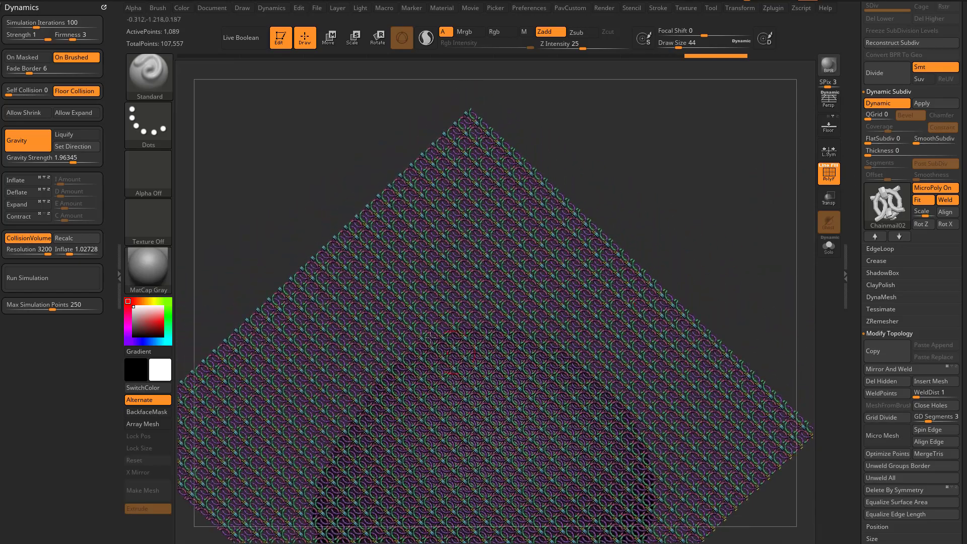
drag(747, 247, 743, 196)
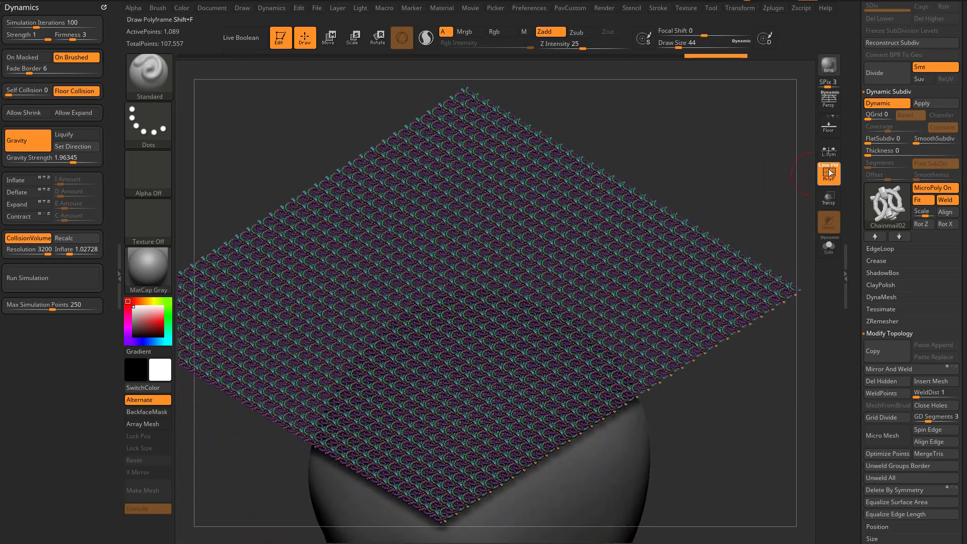
click(829, 174)
Examine the chainmail links across the plane from several angles, and look through the tool's geometry settings.
mouse_move(883, 218)
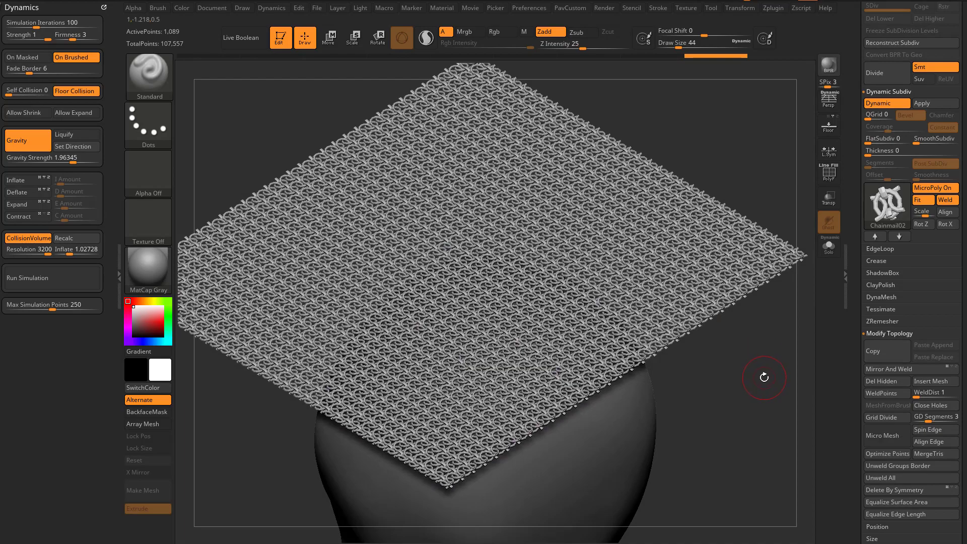
click(756, 368)
mouse_move(757, 380)
mouse_down()
mouse_move(730, 346)
mouse_move(704, 284)
mouse_up()
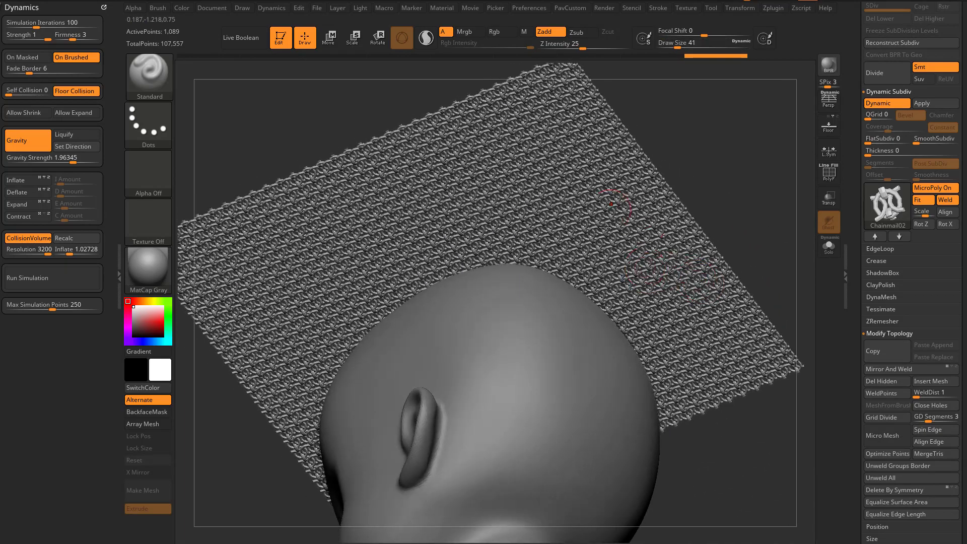
drag(689, 196, 764, 159)
drag(651, 201, 749, 311)
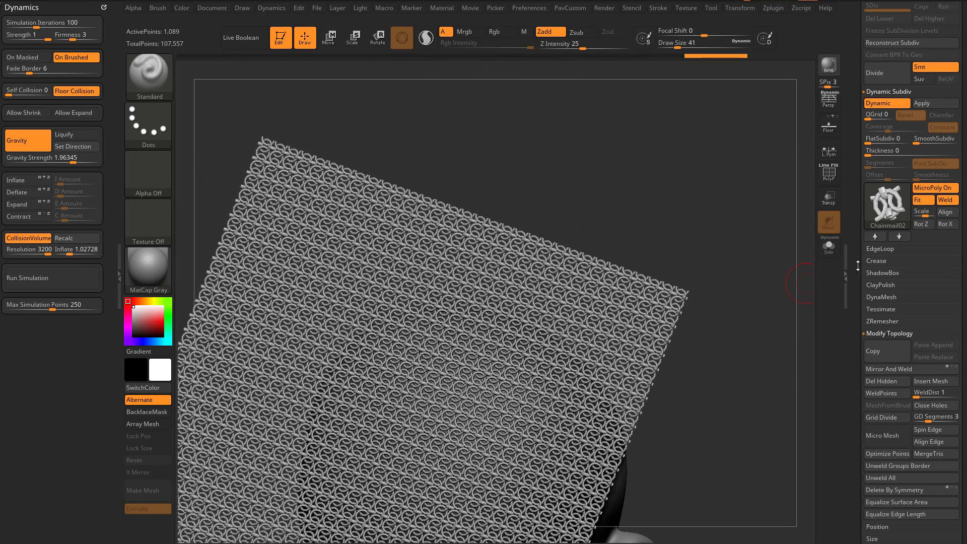
drag(858, 265, 847, 415)
scroll(847, 415, down, 10)
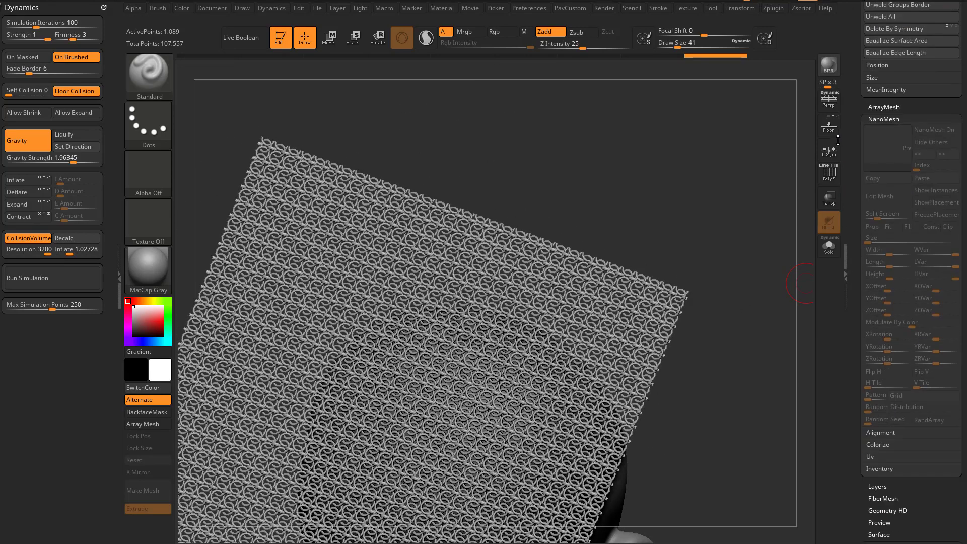
scroll(857, 260, up, 10)
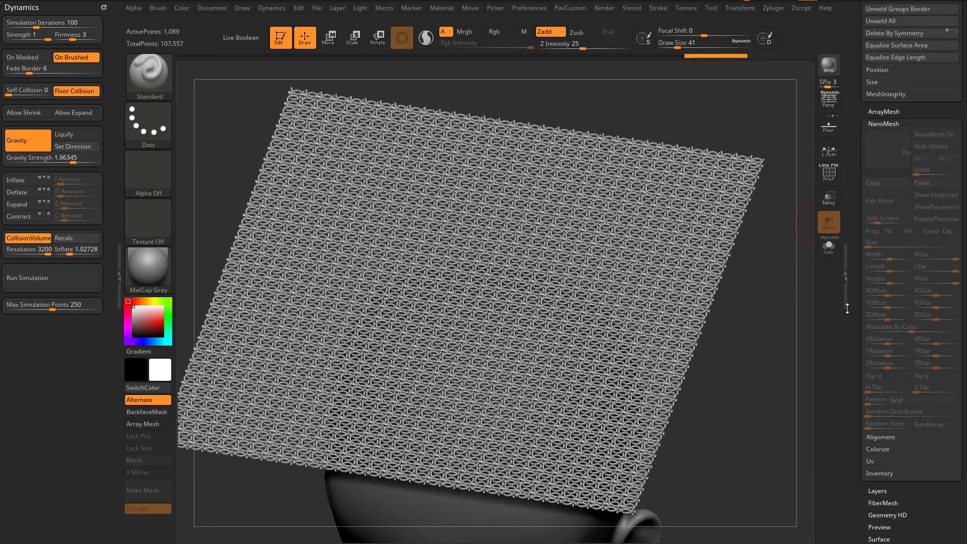
scroll(840, 392, up, 2)
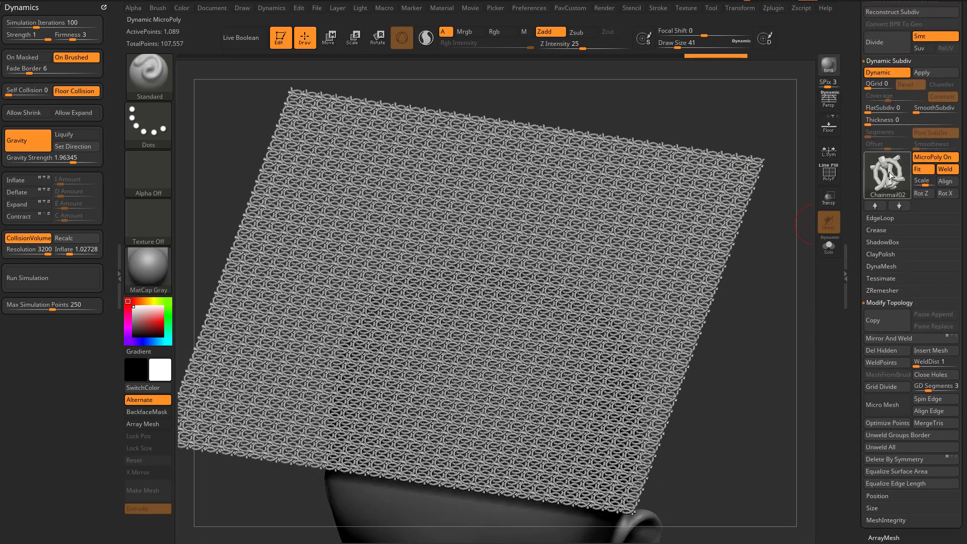
Switch to the Chainmail02 tool and examine the source link mesh from the side.
click(890, 175)
click(396, 238)
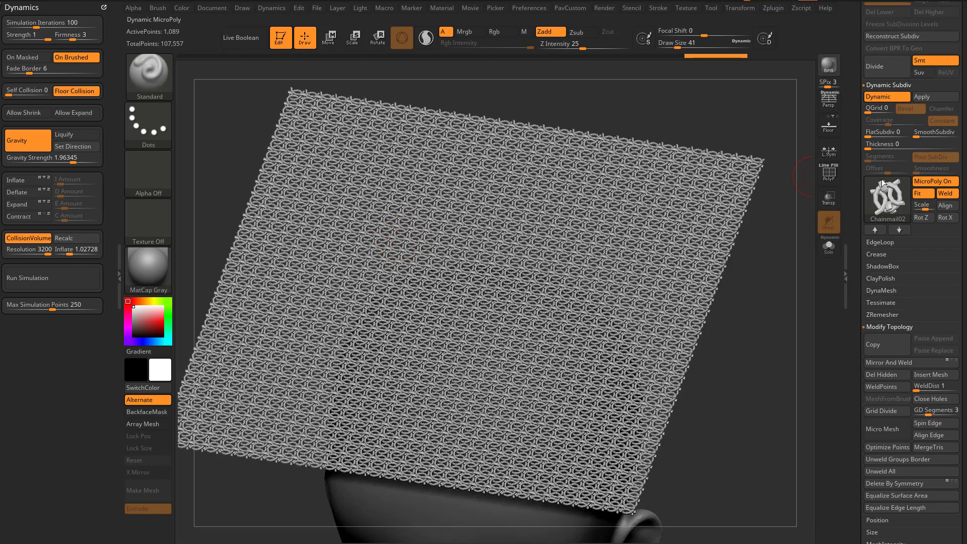
drag(855, 214, 850, 358)
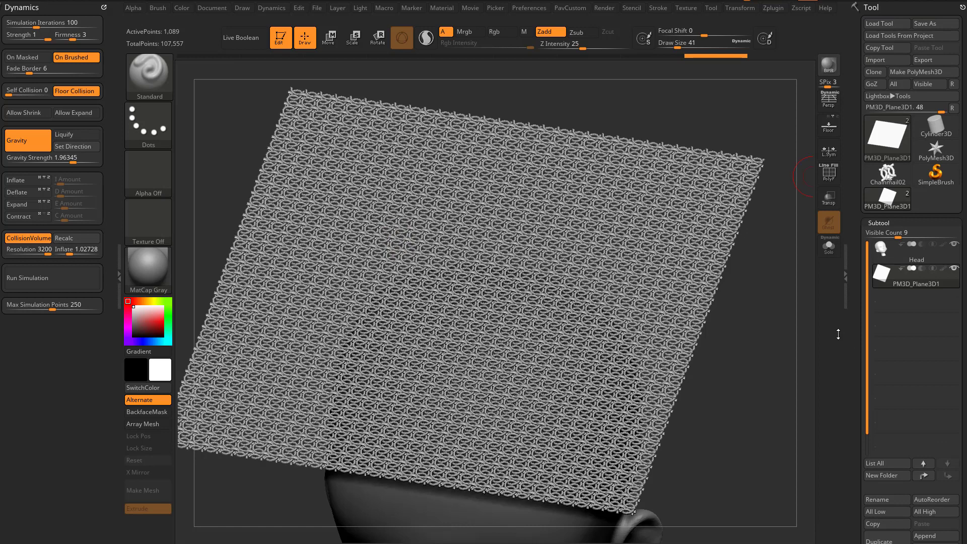
click(888, 175)
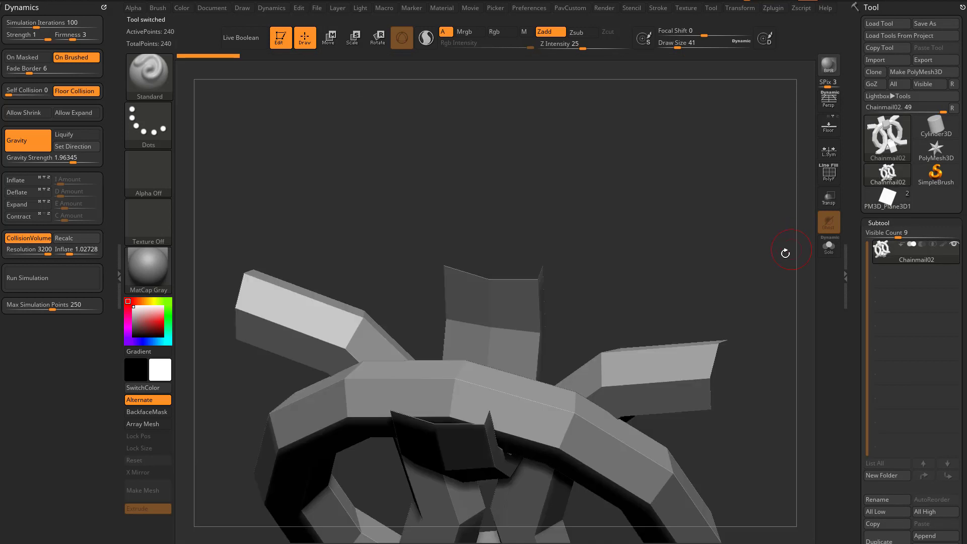
mouse_move(774, 269)
mouse_down()
mouse_move(762, 210)
mouse_move(776, 277)
mouse_move(783, 270)
mouse_move(739, 294)
mouse_move(660, 300)
mouse_move(748, 292)
mouse_move(551, 282)
mouse_up()
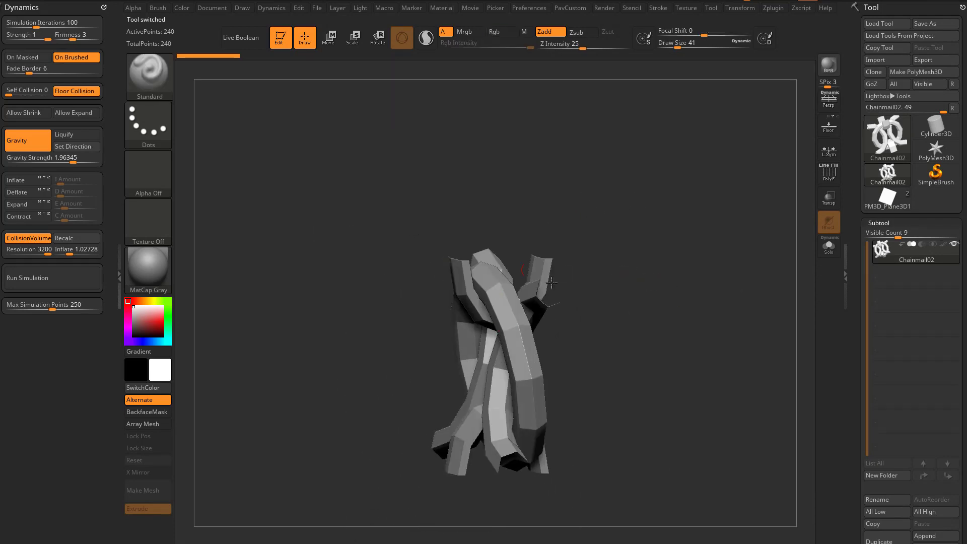
Switch back to the PM3D_Plane3D1 tool and view the chainmail plane above the head.
click(888, 199)
mouse_move(703, 340)
mouse_down()
mouse_move(761, 324)
mouse_move(736, 320)
mouse_move(762, 298)
mouse_move(793, 322)
mouse_move(756, 322)
mouse_move(720, 264)
mouse_move(749, 332)
mouse_move(762, 337)
mouse_up()
key(s)
key(s)
click(766, 335)
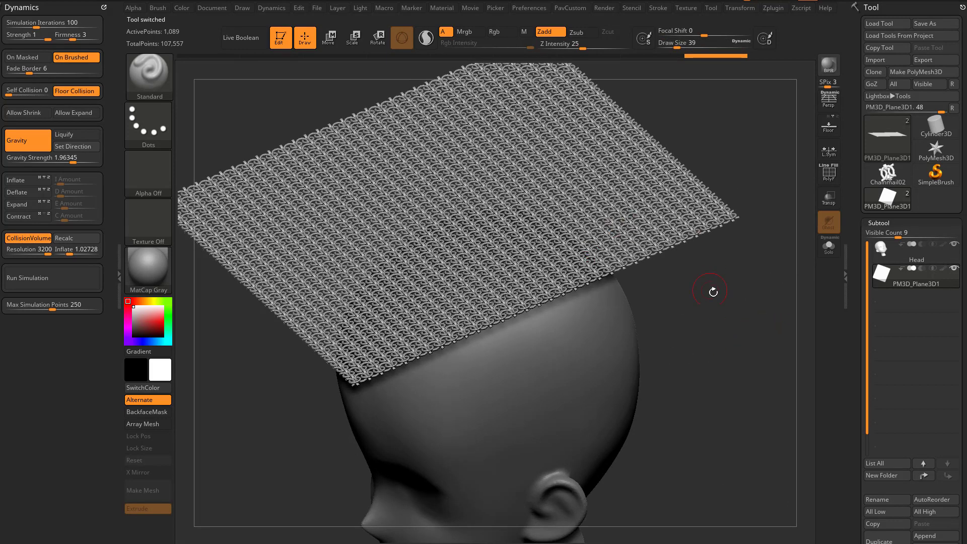
Compare the plane above the head with Dynamic Subdiv off and on, and inspect its chainmail links from several angles.
key(s)
mouse_move(713, 291)
alt+mouse_down()
mouse_move(728, 333)
mouse_move(748, 338)
alt+mouse_up()
key(s)
click(753, 335)
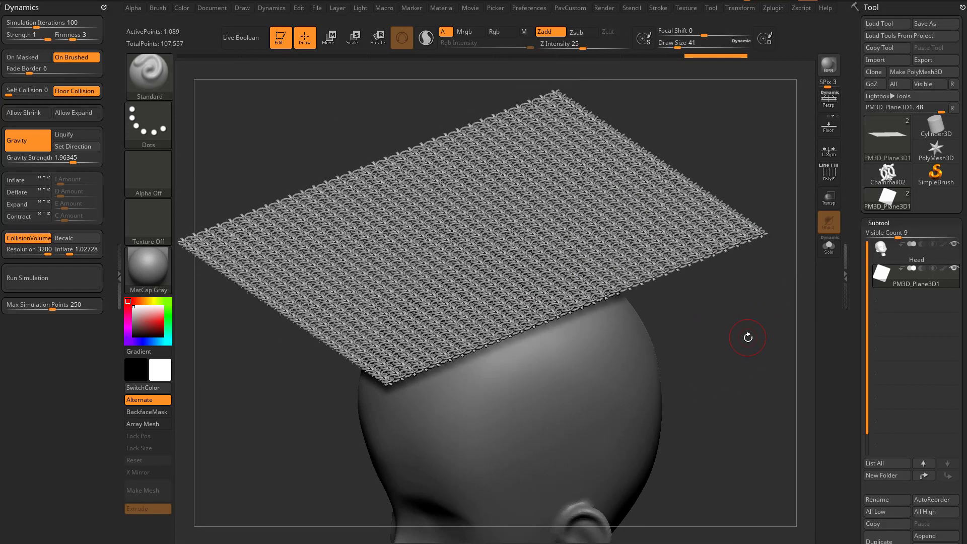
drag(857, 322, 859, 194)
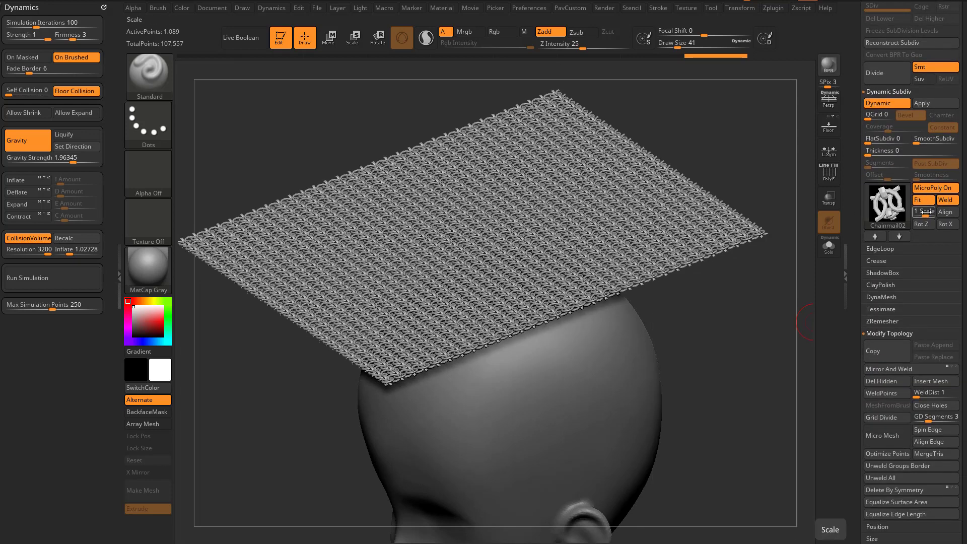
mouse_move(791, 313)
mouse_down()
mouse_move(766, 313)
mouse_move(796, 298)
mouse_up()
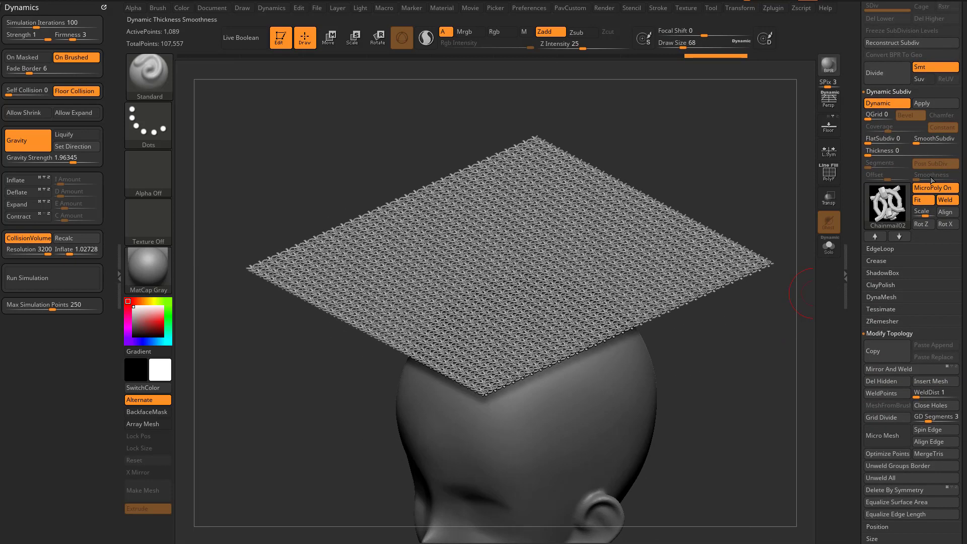
drag(781, 191, 749, 220)
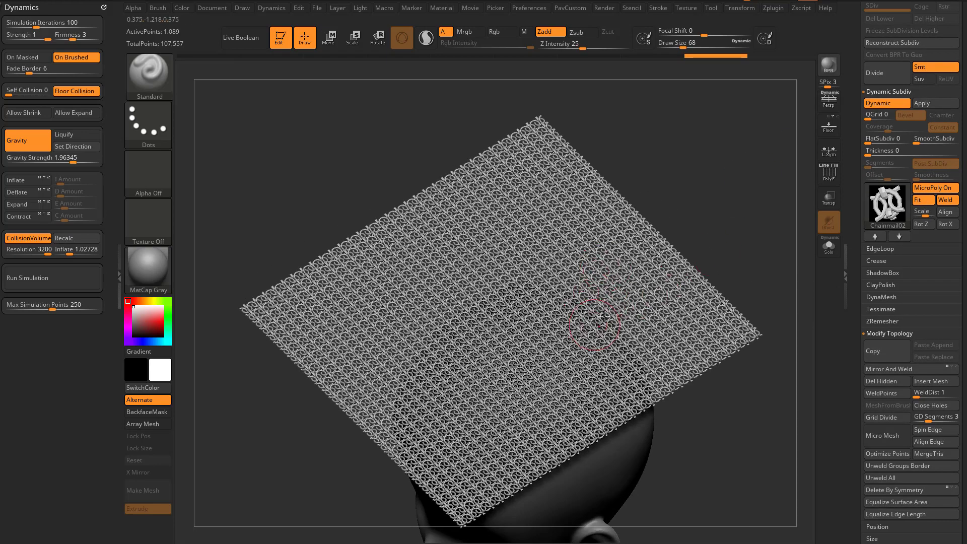
drag(766, 303, 778, 264)
click(893, 104)
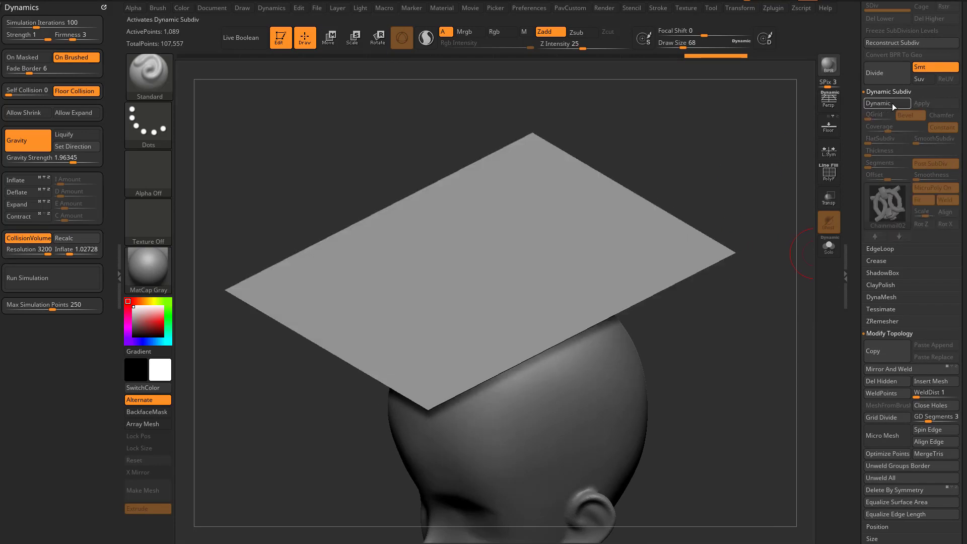
click(893, 104)
mouse_move(761, 225)
mouse_down()
mouse_move(751, 237)
mouse_move(760, 216)
mouse_move(814, 239)
mouse_move(859, 390)
mouse_up()
Make the PM3D_Plane3D1 subtool active again after checking the Head, and choose the MAH_Shiny material.
click(907, 249)
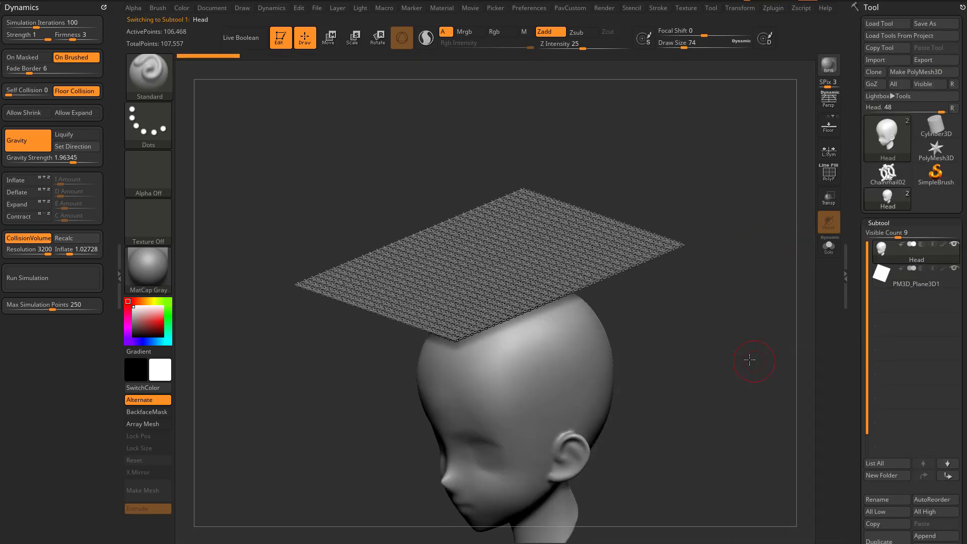
drag(749, 361, 493, 297)
click(924, 284)
click(156, 270)
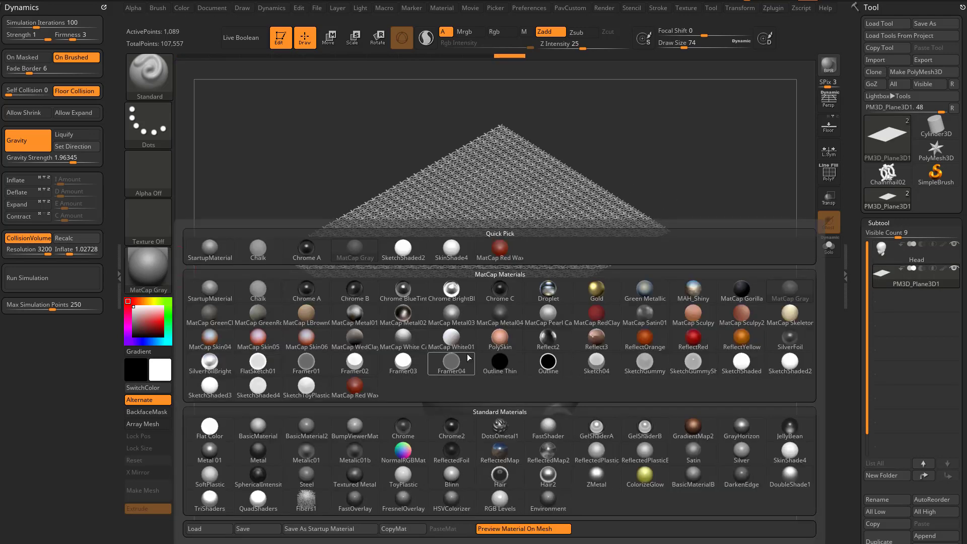
click(693, 292)
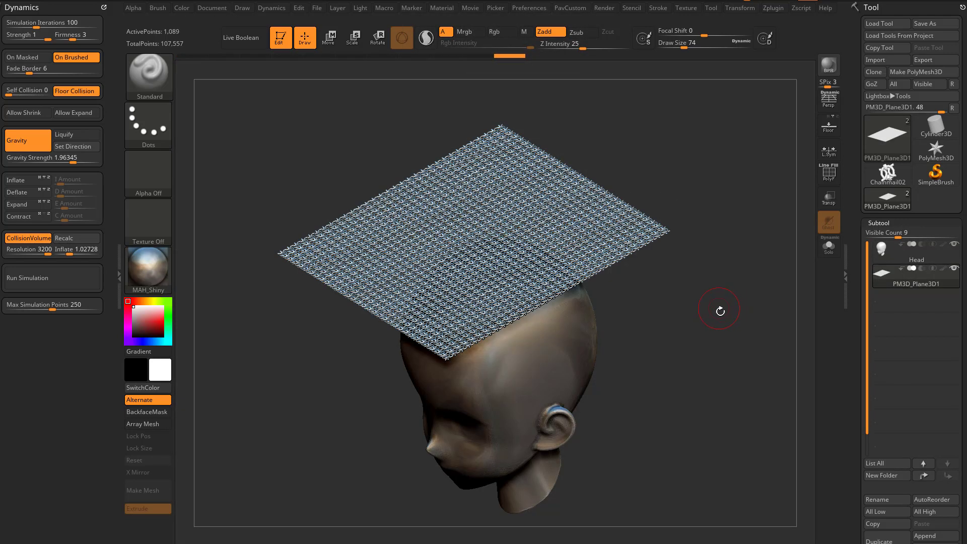
drag(720, 311, 740, 357)
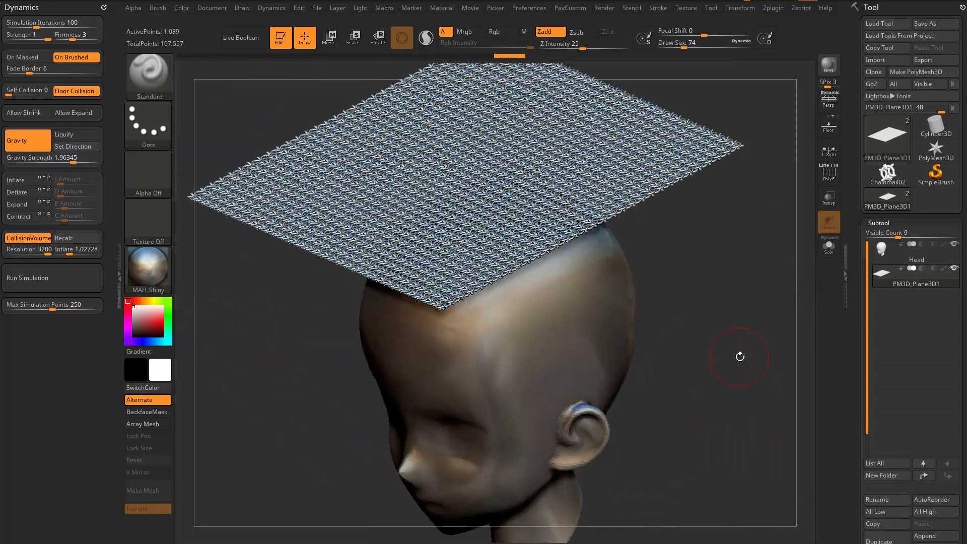
Fill the plane with the MAH_Shiny material using only the material channel, and set the active material to MatCap Gray.
click(526, 32)
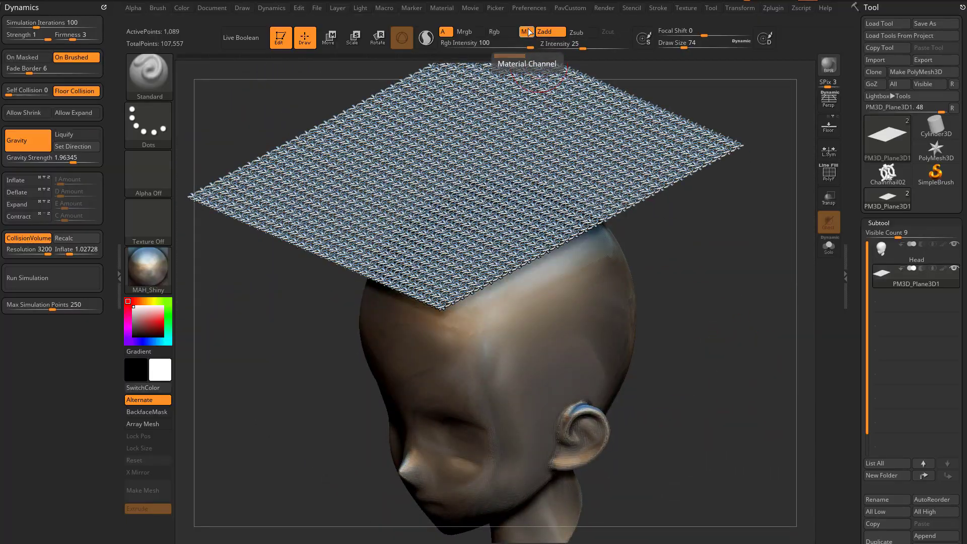
click(182, 8)
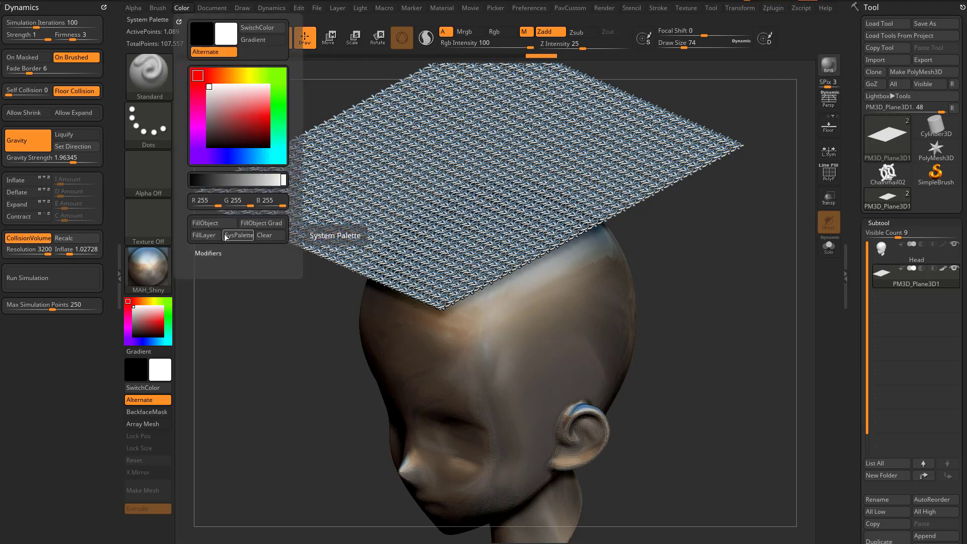
click(170, 283)
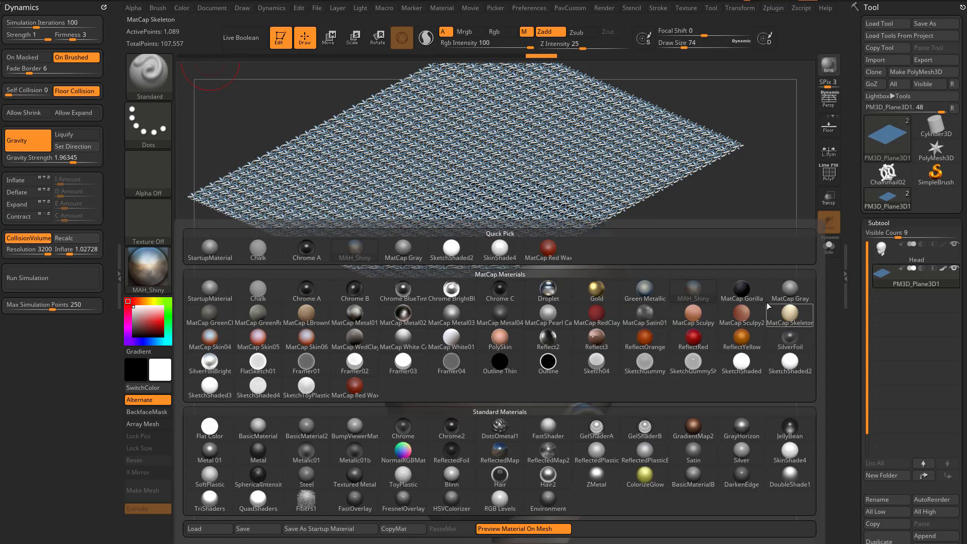
click(789, 290)
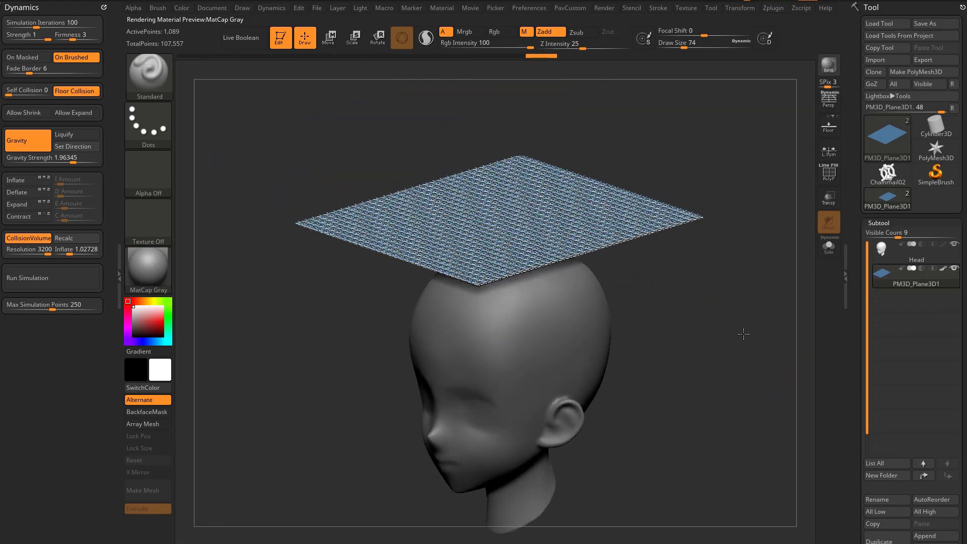
drag(744, 334, 657, 302)
drag(513, 332, 687, 350)
Switch the filled plane's Dynamic Subdiv off and back on to check the material on the bare mesh and the links.
scroll(853, 182, down, 5)
scroll(853, 183, down, 4)
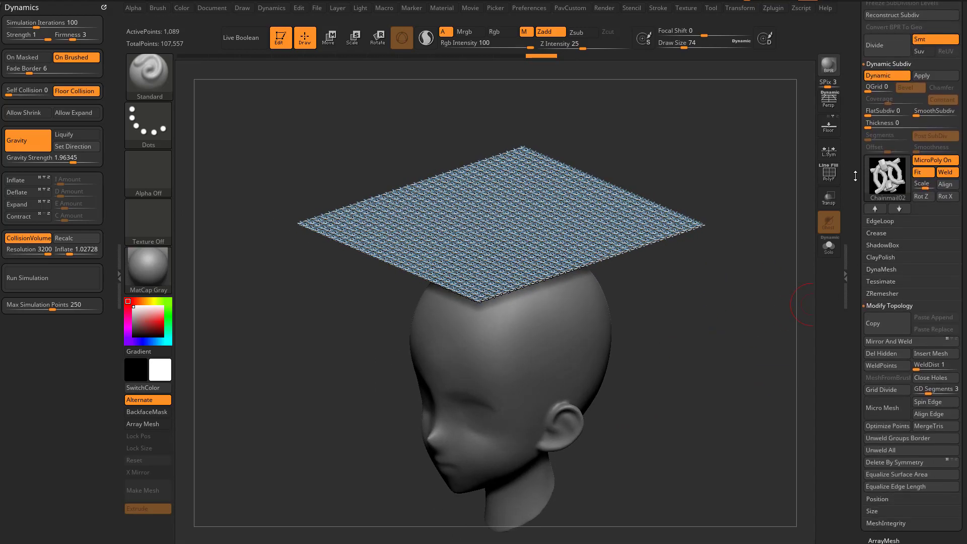
drag(856, 222, 856, 265)
click(891, 141)
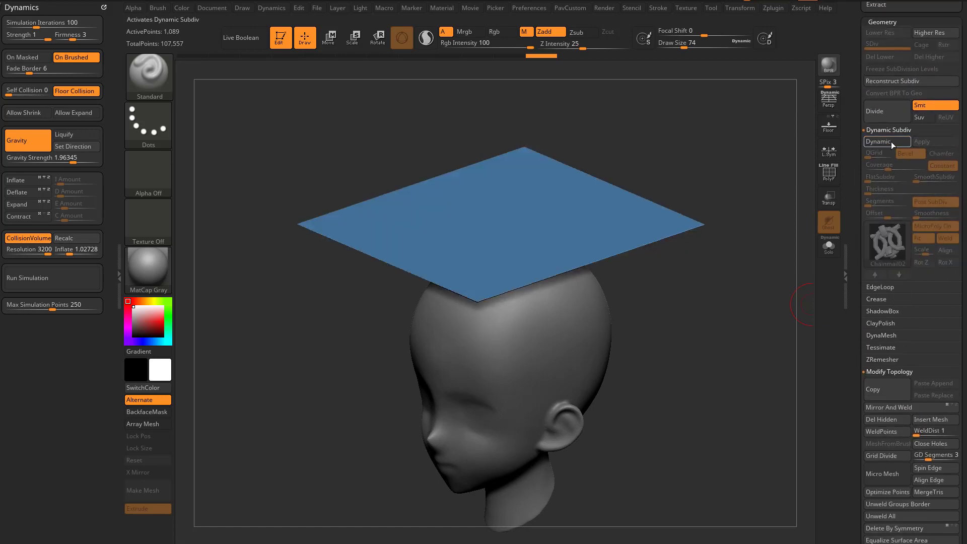
click(891, 141)
alt+drag(756, 213, 737, 259)
drag(597, 220, 681, 267)
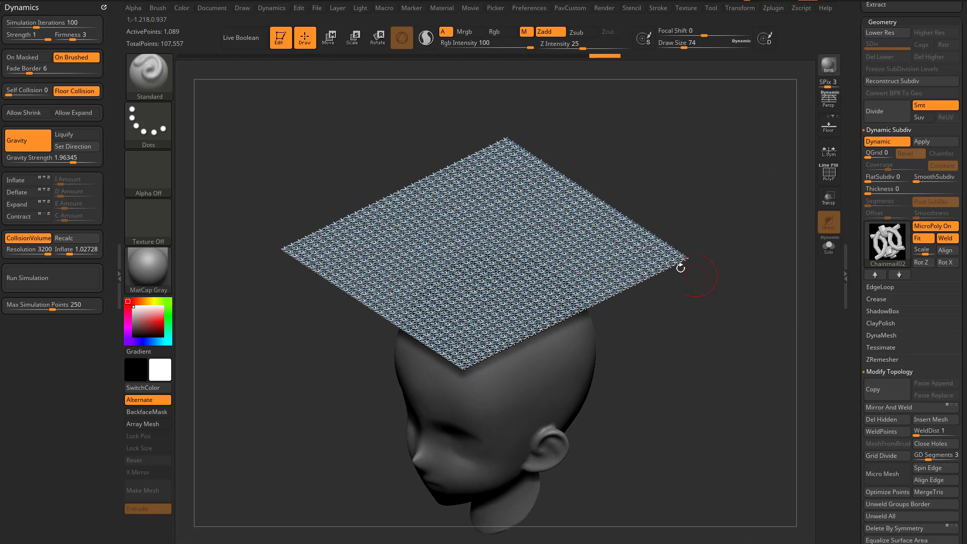
Run the cloth simulation to drape the chainmail over the head, and undo the drape.
click(71, 277)
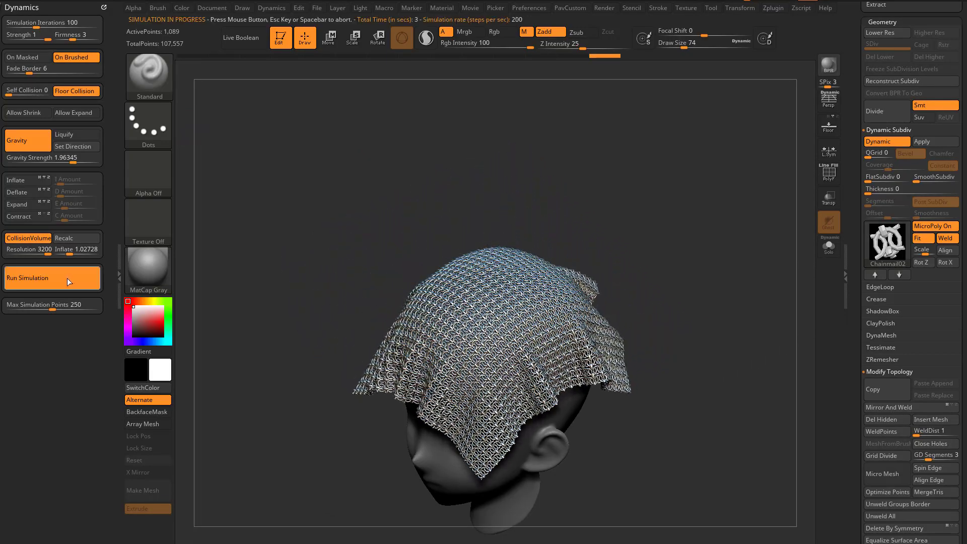
mouse_move(724, 337)
mouse_down()
mouse_move(712, 283)
mouse_move(777, 297)
mouse_move(679, 326)
mouse_move(733, 309)
mouse_move(653, 288)
mouse_up()
key(ctrl+z)
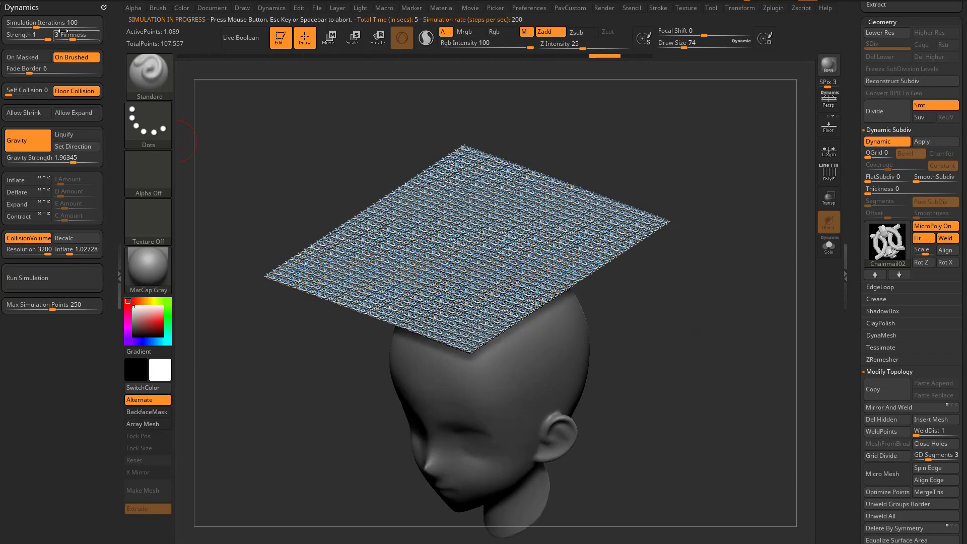
Try the chainmail drape simulation with Firmness 1, and undo it.
click(48, 274)
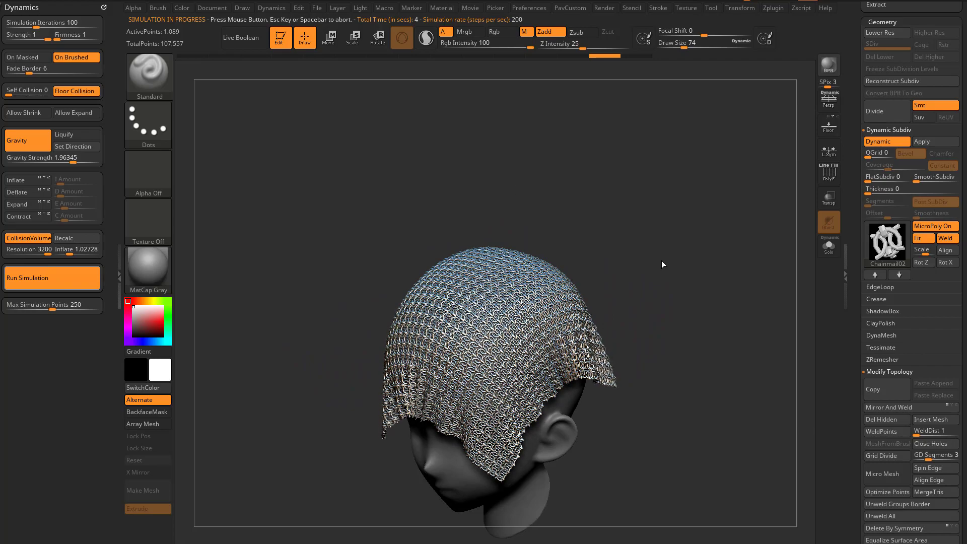
drag(661, 261, 712, 277)
key(ctrl+z)
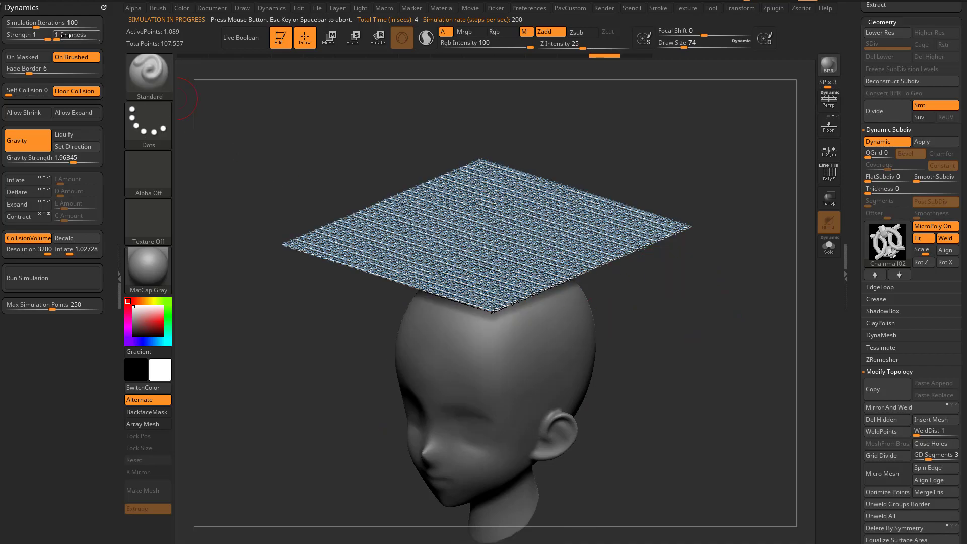
Drape the chainmail over the head with Firmness 3, and ready the ClothHook brush at draw size 274.
click(53, 277)
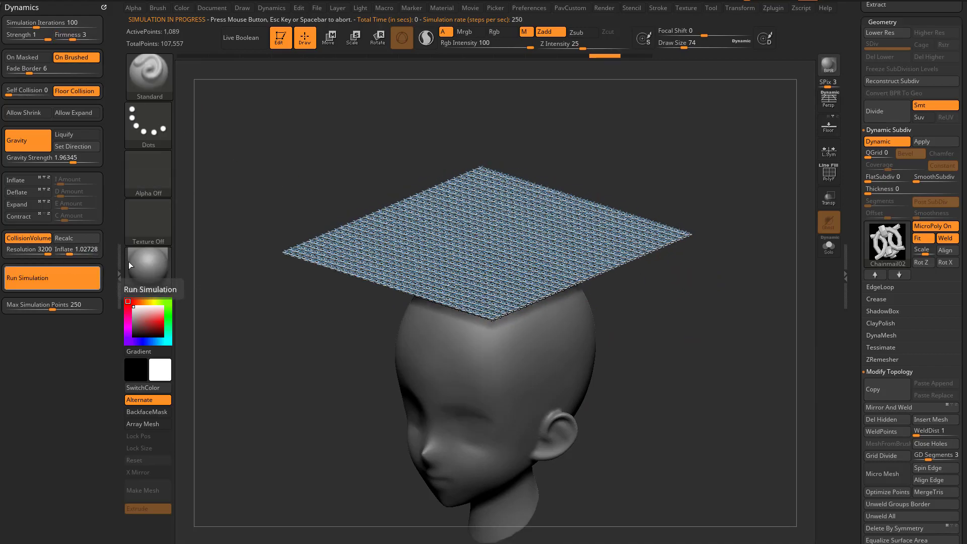
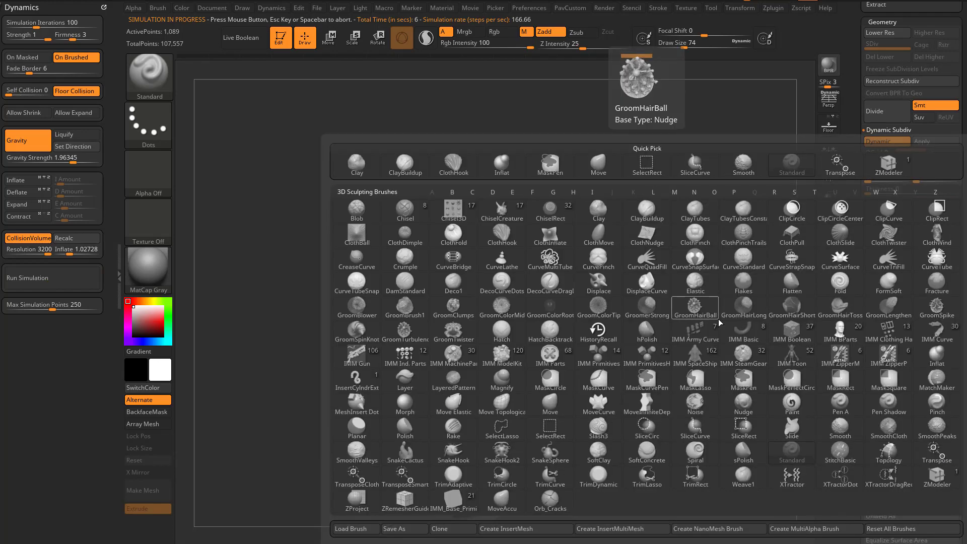
key(c)
key(h)
alt+drag(712, 312, 726, 319)
key(s)
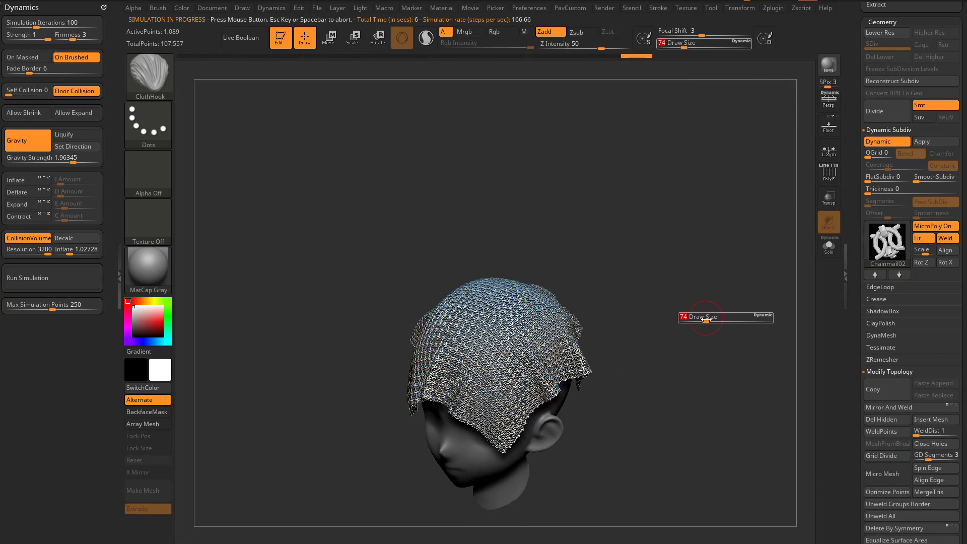
click(722, 320)
Pull the draped chainmail up off the head with several ClothHook strokes, enlarging the brush to draw size 351.
drag(563, 332, 621, 262)
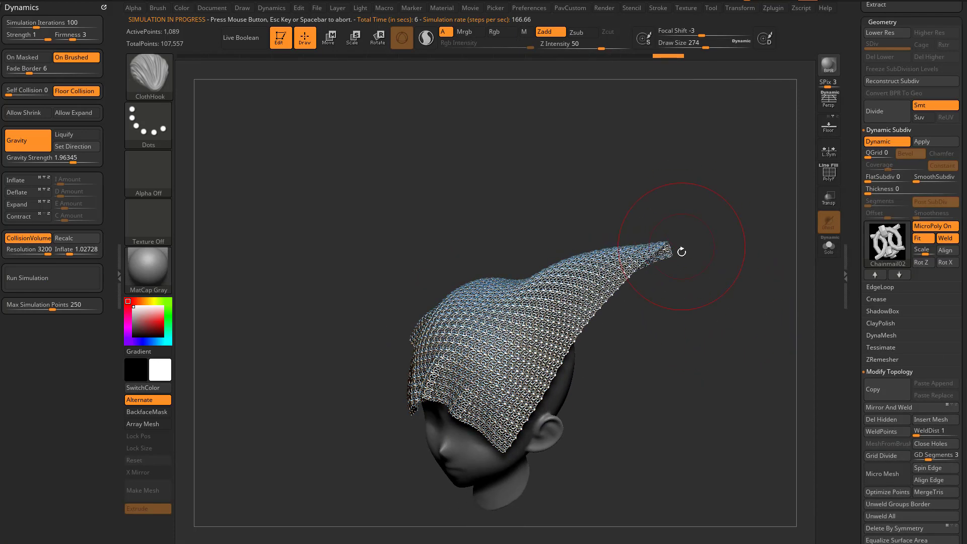
mouse_move(527, 328)
mouse_down()
mouse_move(630, 252)
mouse_move(569, 222)
mouse_move(504, 227)
mouse_up()
key(s)
click(534, 284)
drag(504, 288, 544, 266)
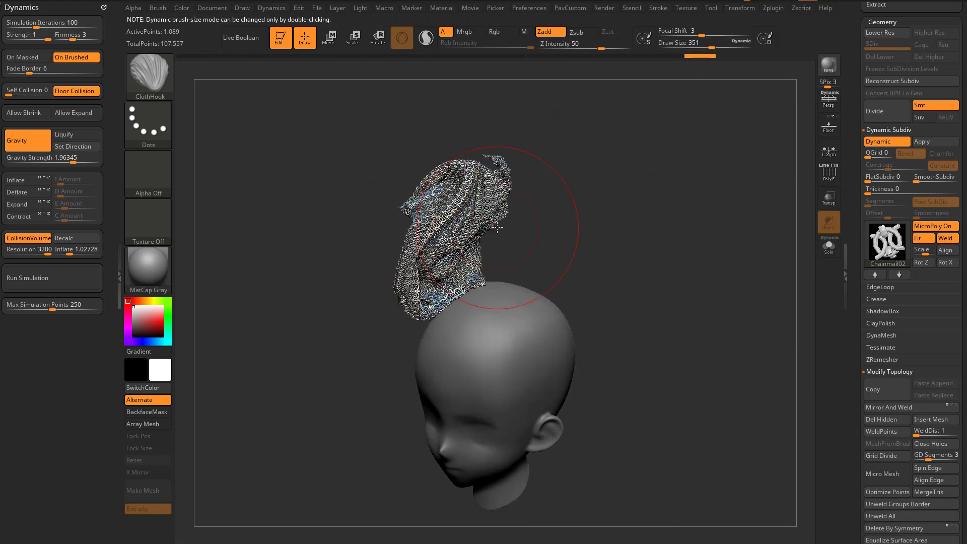
drag(498, 228, 580, 183)
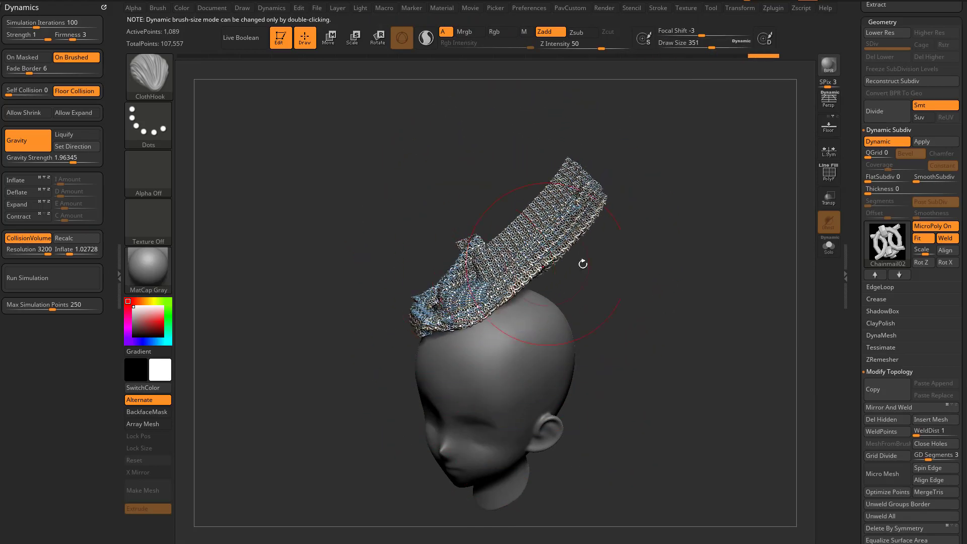
Rework the bare cloth with ClothHook at draw size 293 while Dynamic Subdiv is off, and turn the chainmail display back on.
mouse_move(582, 264)
mouse_down()
mouse_move(657, 311)
mouse_move(645, 303)
mouse_up()
key([)
click(870, 140)
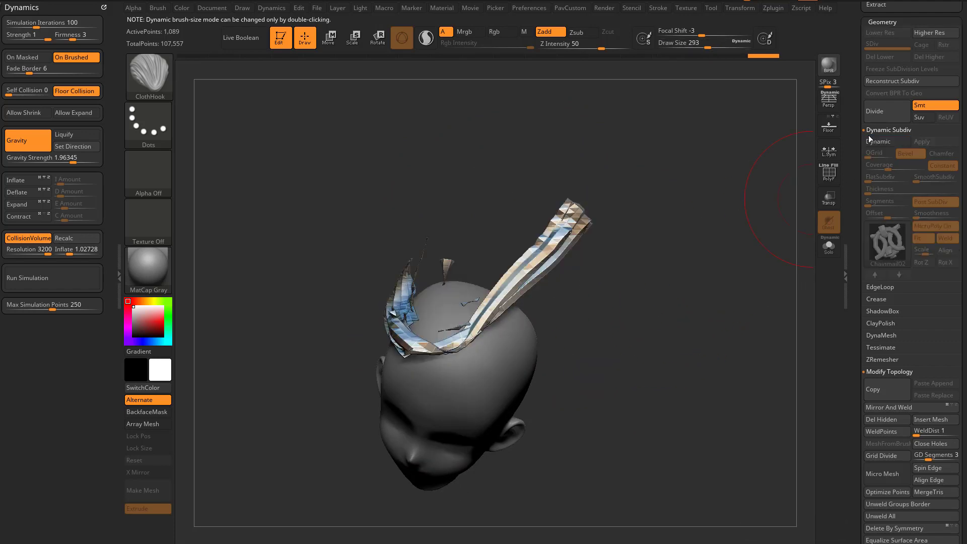
mouse_move(666, 259)
mouse_down()
mouse_move(652, 242)
mouse_move(589, 228)
mouse_move(607, 218)
mouse_up()
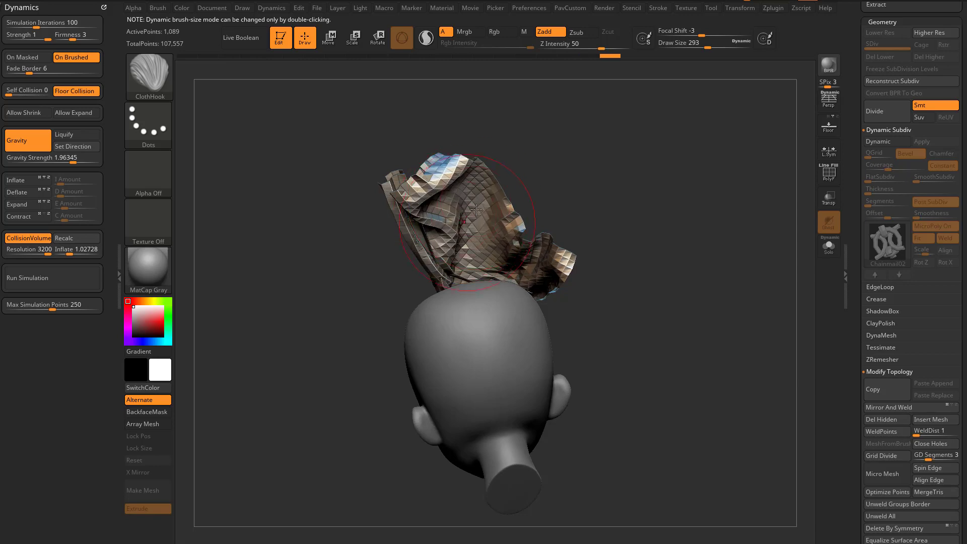
click(888, 141)
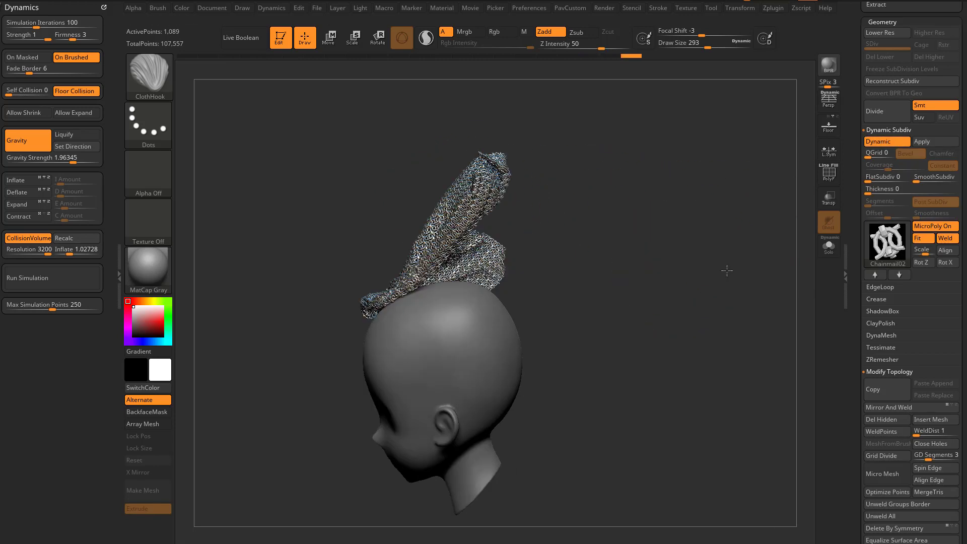
drag(728, 270, 755, 292)
Run the simulation to let the bunched chainmail settle over the head, and undo the last ClothHook stroke.
click(74, 282)
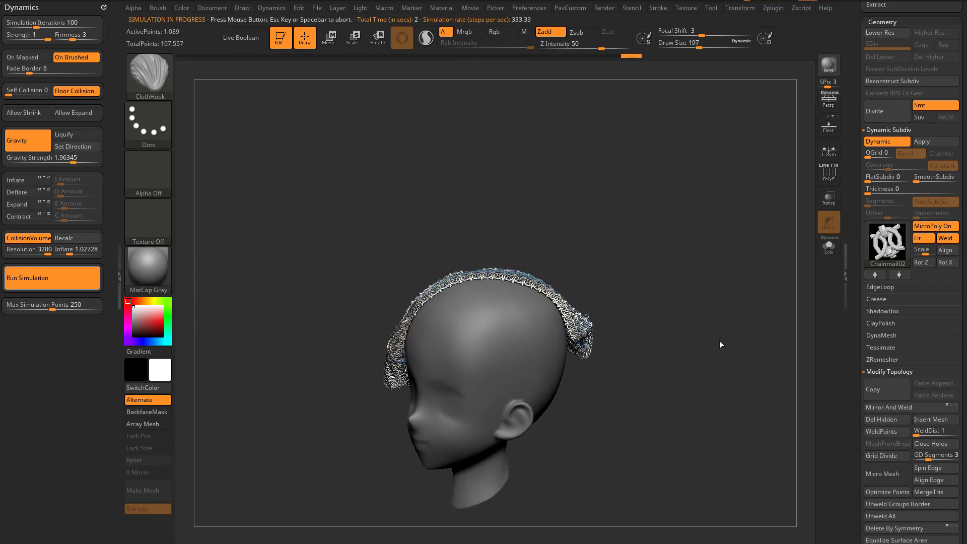
mouse_move(695, 328)
mouse_down()
mouse_move(710, 373)
mouse_move(507, 307)
mouse_up()
drag(488, 265, 533, 270)
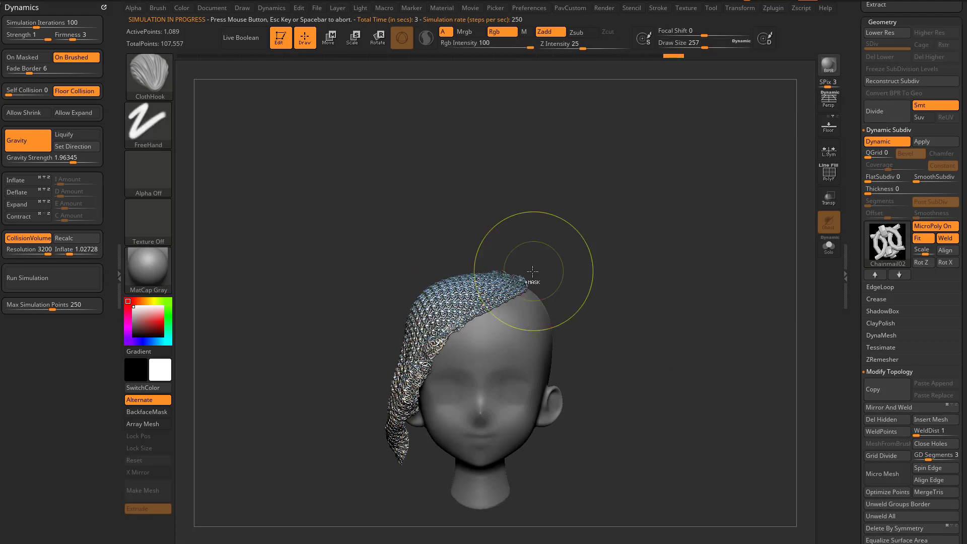
key(ctrl+z)
Bunch the chainmail up on top of the head with ClothHook at draw size 567, and run the simulation again.
key(])
mouse_move(423, 358)
mouse_down()
mouse_move(426, 323)
mouse_move(461, 293)
mouse_up()
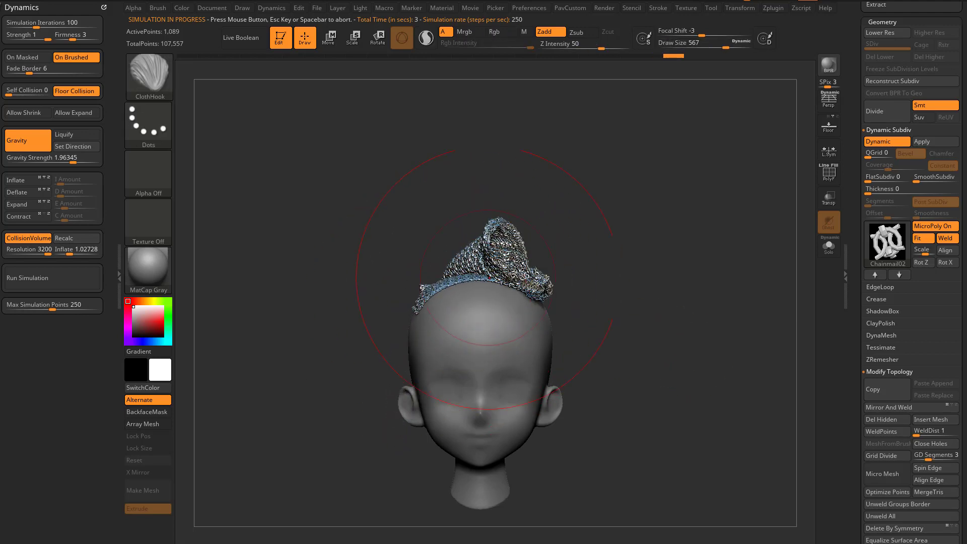
drag(613, 276, 408, 216)
mouse_move(574, 250)
mouse_down()
mouse_move(603, 252)
mouse_move(632, 276)
mouse_up()
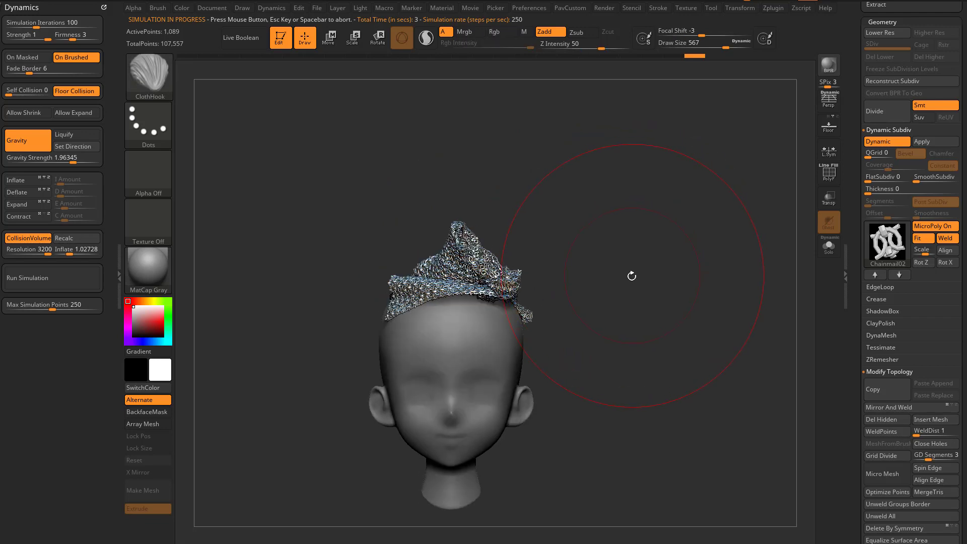
click(86, 277)
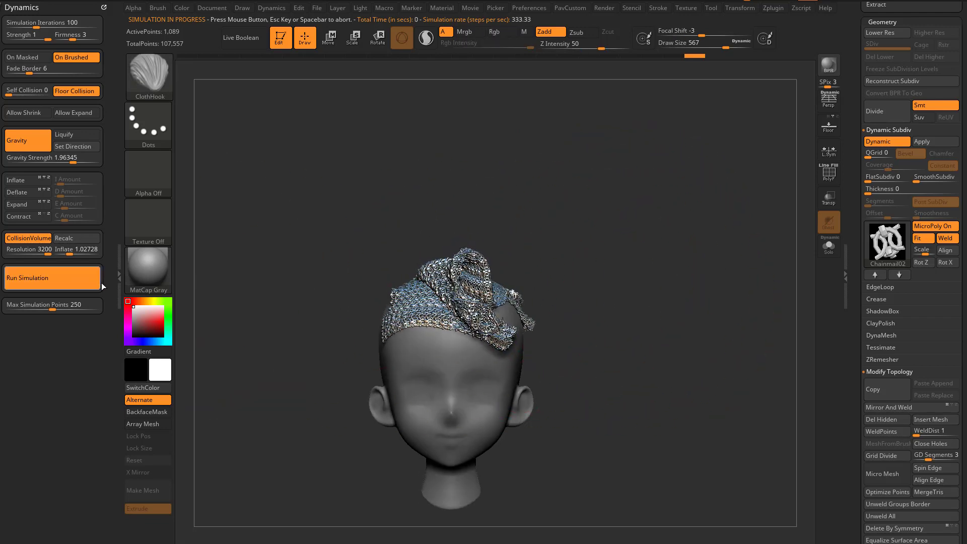
key(ctrl)
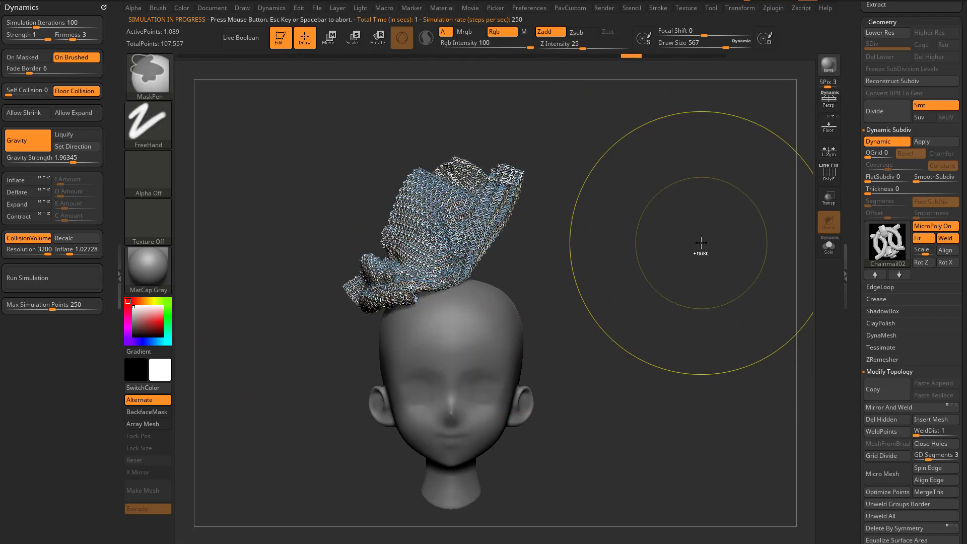
Undo the ClothHook strokes and simulations until the chainmail is a flat plane above the head again.
key(ctrl+z)
key(ctrl+z)
key(ctrl+z)
key(ctrl+z)
key(ctrl+z)
key(ctrl+z)
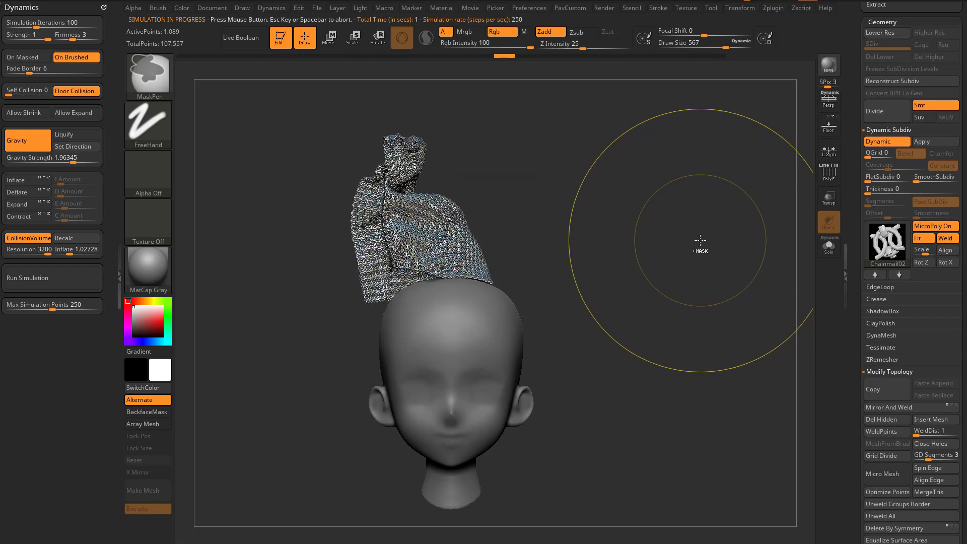
Pull the chainmail plane down over the head and face with the TransposeCloth brush, and return to ClothHook.
key(w)
key(b)
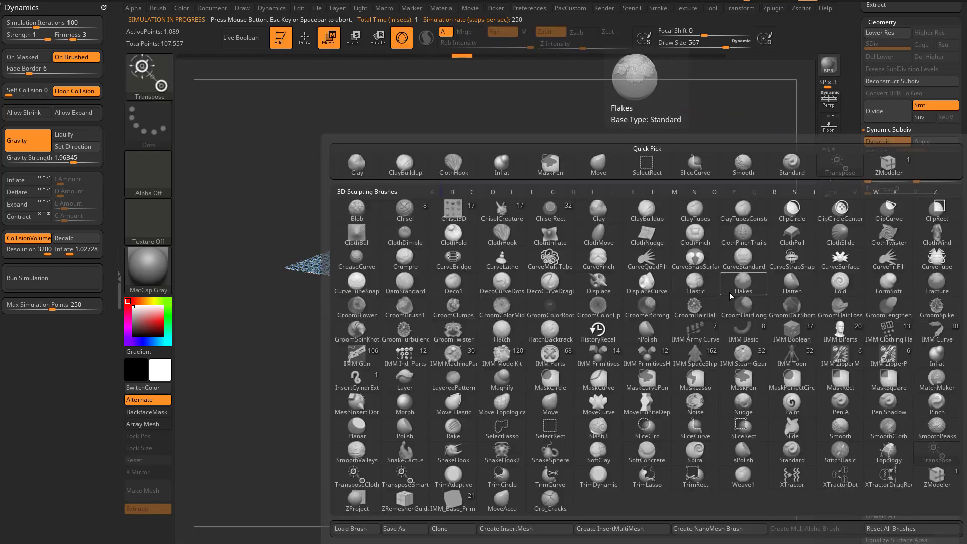
key(t)
key(c)
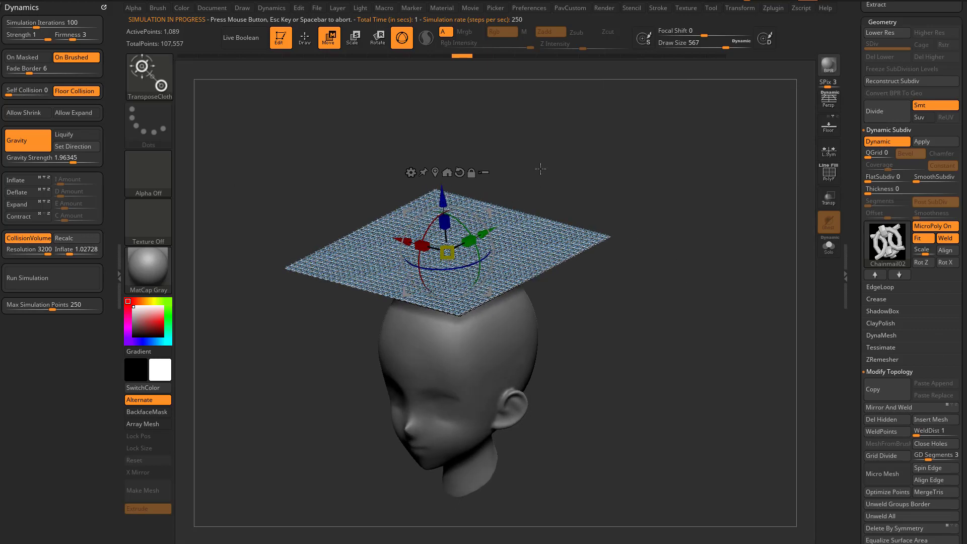
drag(452, 203, 473, 305)
drag(617, 250, 571, 259)
mouse_move(484, 337)
mouse_down()
mouse_move(459, 333)
mouse_move(423, 362)
mouse_move(528, 333)
mouse_move(721, 307)
mouse_move(686, 293)
mouse_move(636, 320)
mouse_move(728, 320)
mouse_move(652, 331)
mouse_up()
key(q)
key(s)
key(s)
mouse_move(650, 333)
alt+mouse_down()
mouse_move(658, 356)
mouse_move(680, 348)
alt+mouse_up()
key(s)
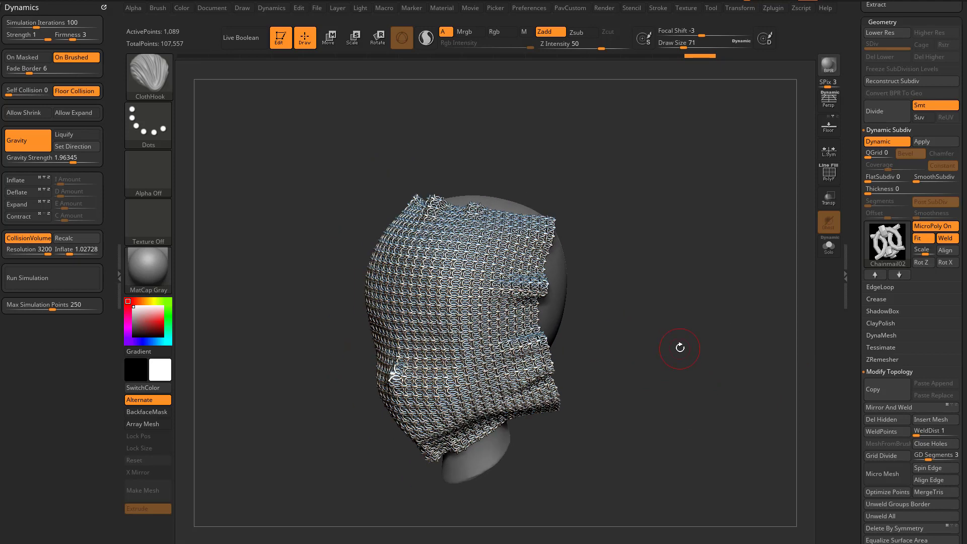
Change the draped cloth's MicroPoly to Chain_Twist, and step back through the chainmail patterns to Chain Link.
click(883, 245)
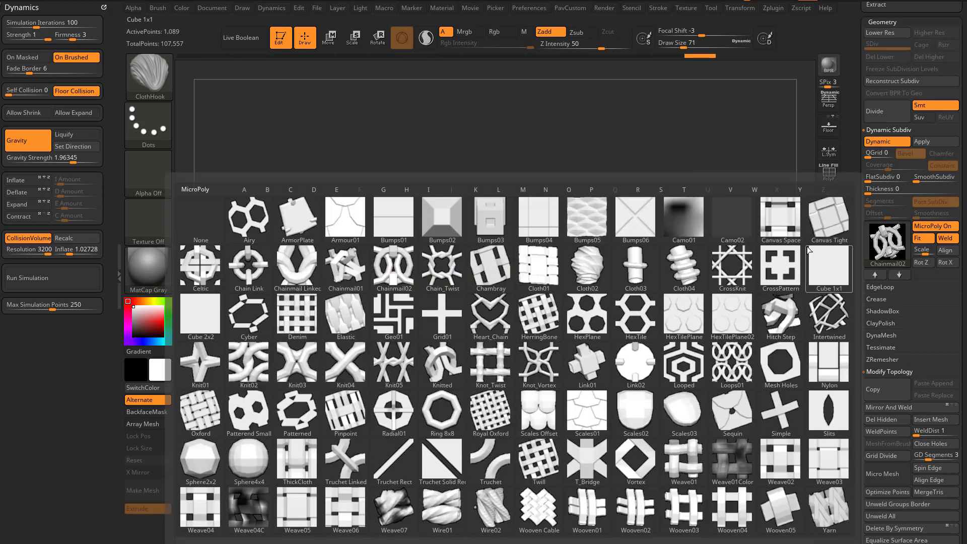
click(442, 266)
alt+drag(683, 340, 806, 290)
click(877, 276)
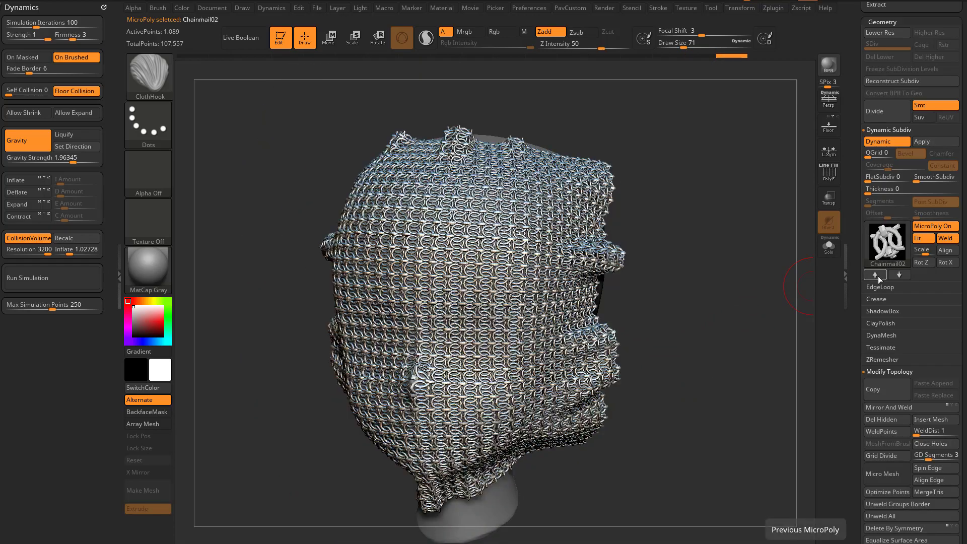
click(879, 276)
click(880, 273)
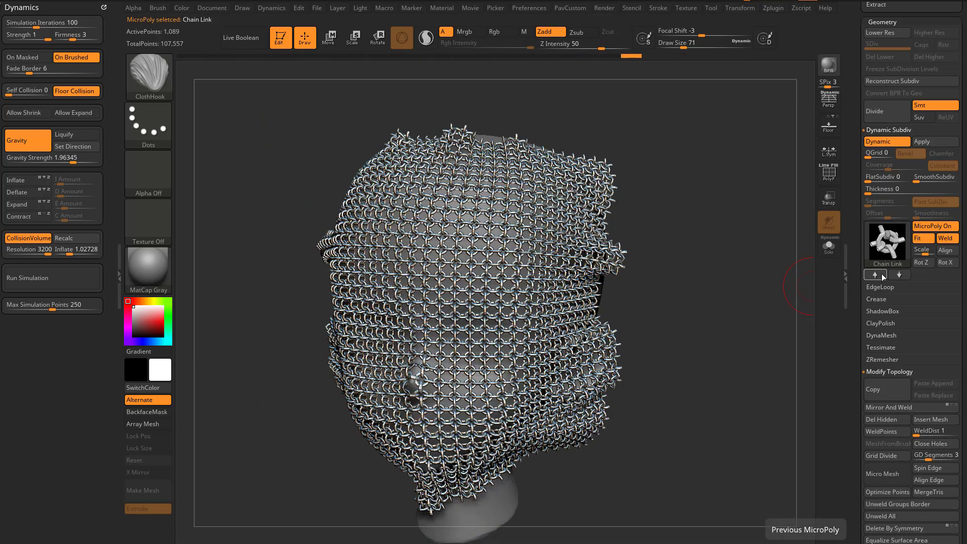
Step forward through the MicroPoly patterns on the cloth, including Chainmail01, Chambray and Cloth03.
click(904, 274)
click(906, 273)
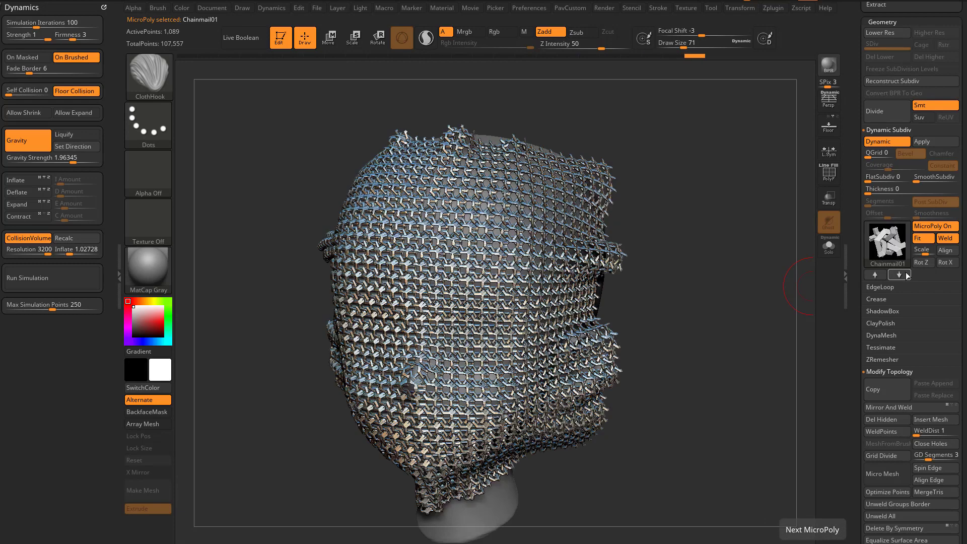
click(906, 273)
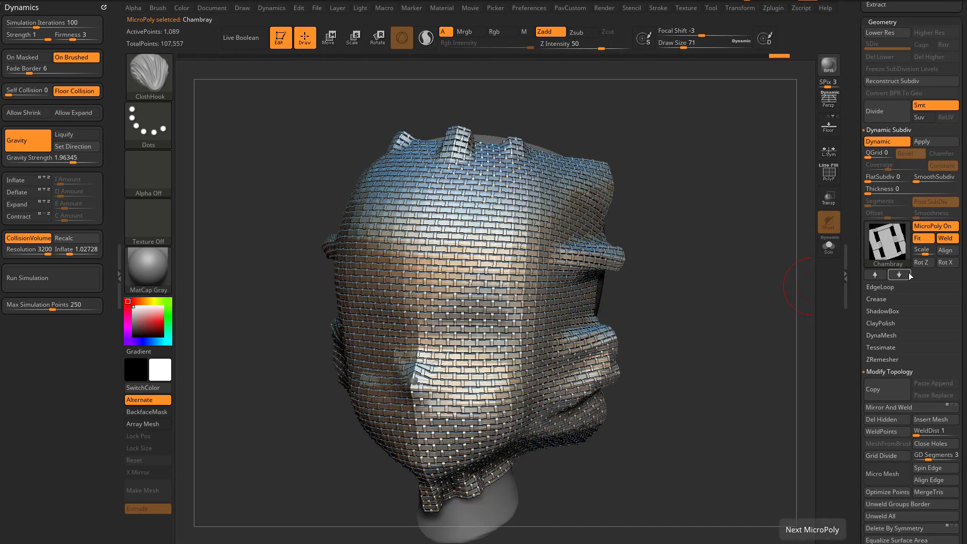
click(908, 273)
click(908, 273)
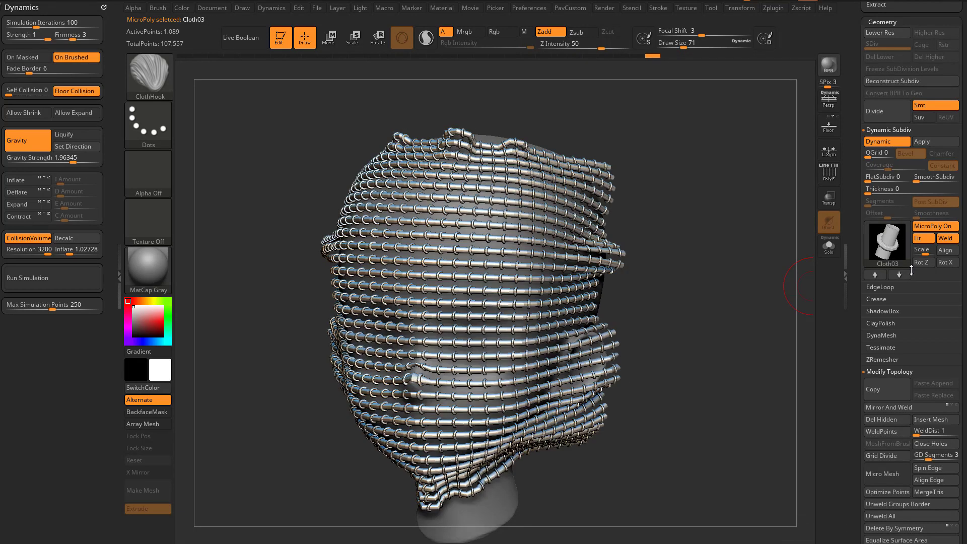
click(910, 273)
click(878, 275)
Preview further MicroPoly patterns on the cloth, including CrossPattern and Cyber, and choose Cube 2x2.
drag(736, 300, 789, 291)
click(900, 275)
click(900, 276)
click(900, 274)
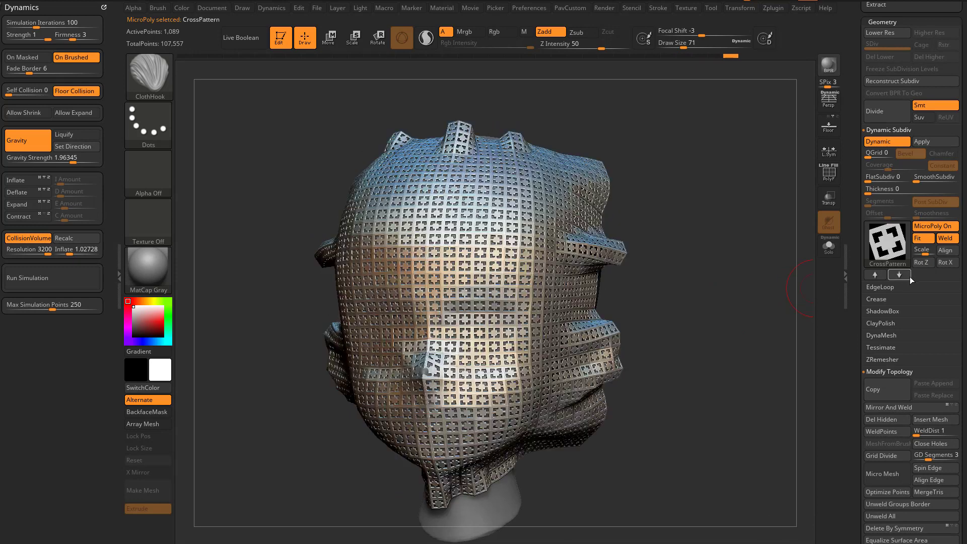
click(870, 277)
click(898, 277)
click(901, 277)
click(899, 275)
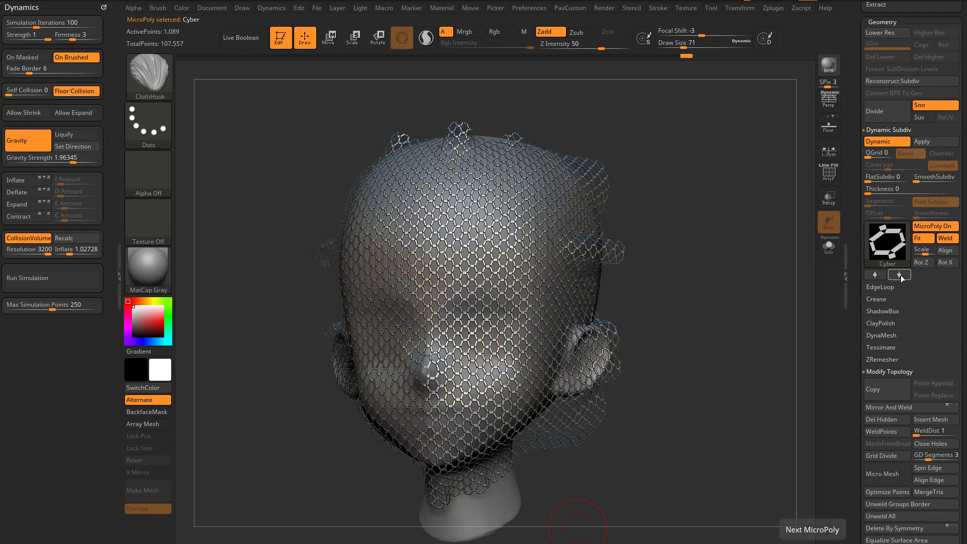
click(874, 276)
Apply the Cube 2x2 MicroPoly with Weld off as real geometry, and run the simulation with Self Collision 1.
drag(759, 299, 611, 351)
drag(304, 267, 801, 241)
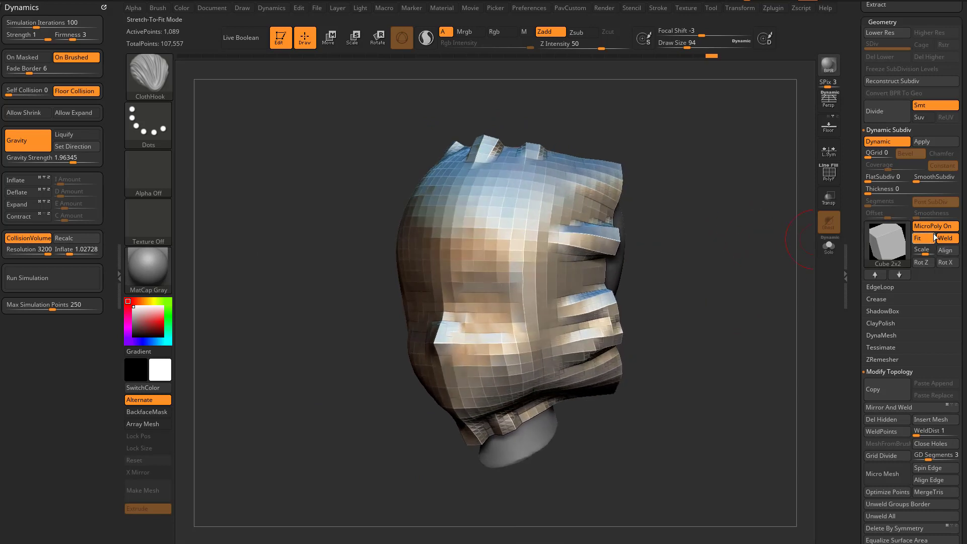
click(947, 240)
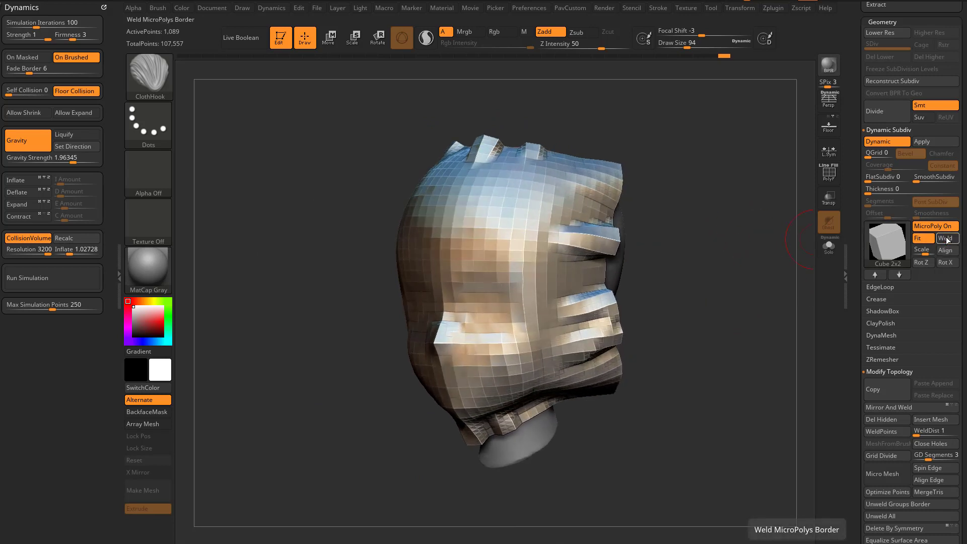
click(932, 142)
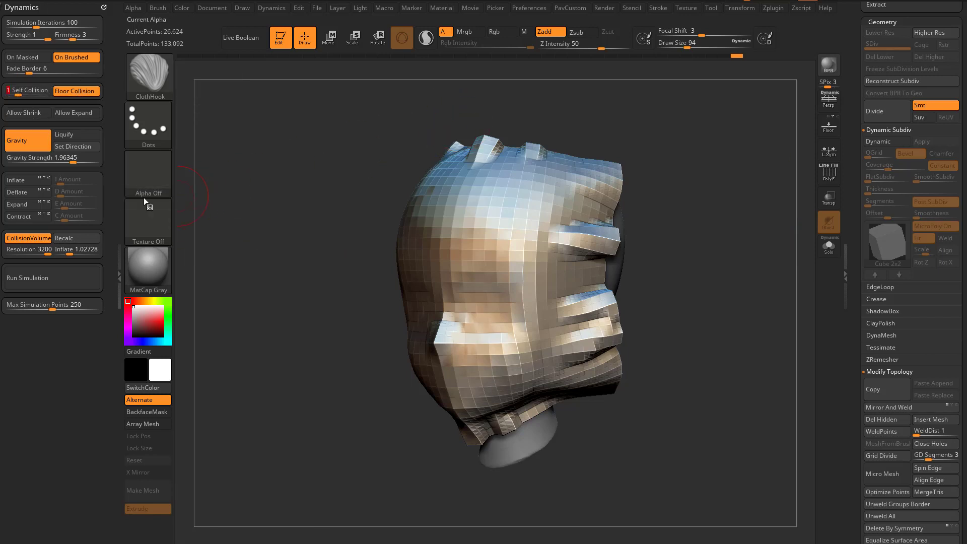
click(43, 277)
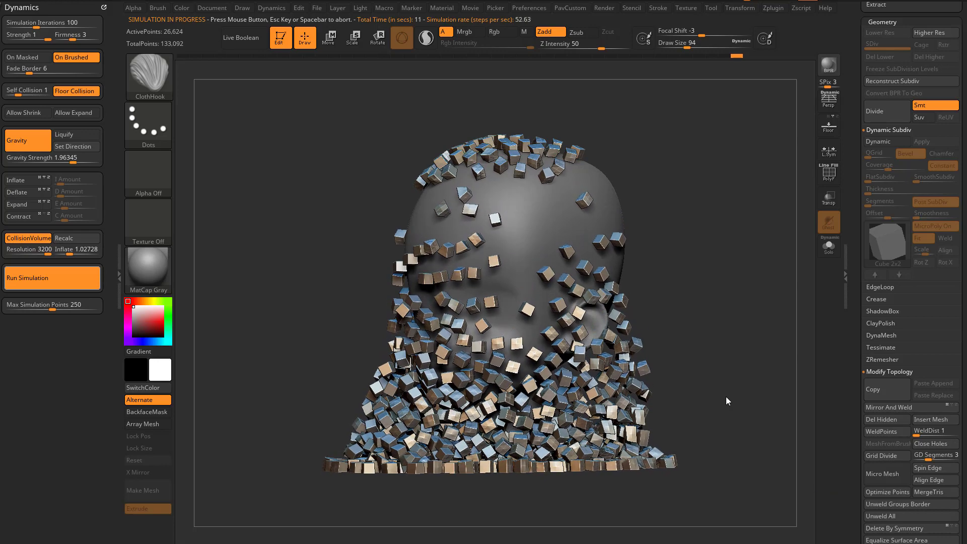
mouse_move(726, 397)
mouse_down()
mouse_move(658, 272)
mouse_move(704, 298)
mouse_move(679, 300)
mouse_move(712, 319)
mouse_move(697, 319)
mouse_up()
Undo the simulated and applied cubes, and change the draped cloth's MicroPoly to Oxford.
key(ctrl+z)
key(s)
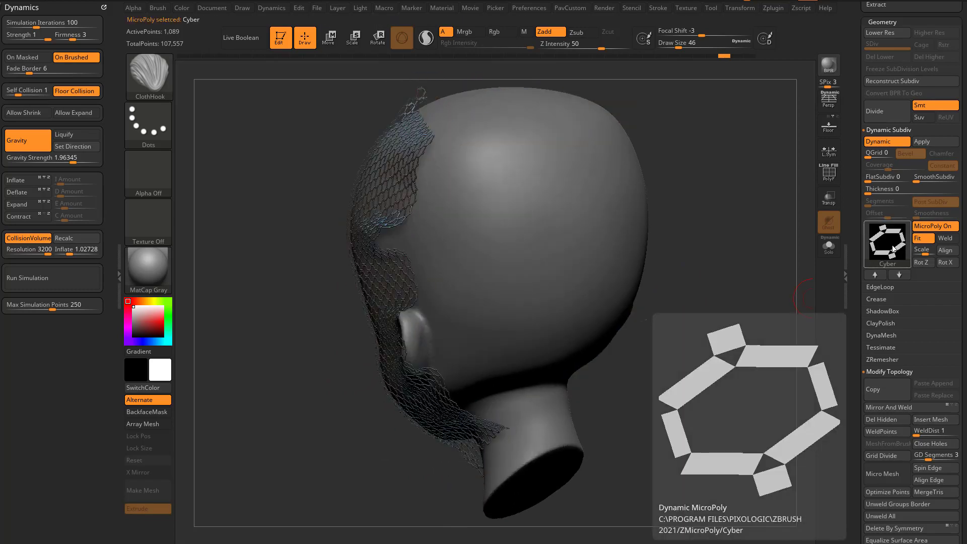
click(893, 248)
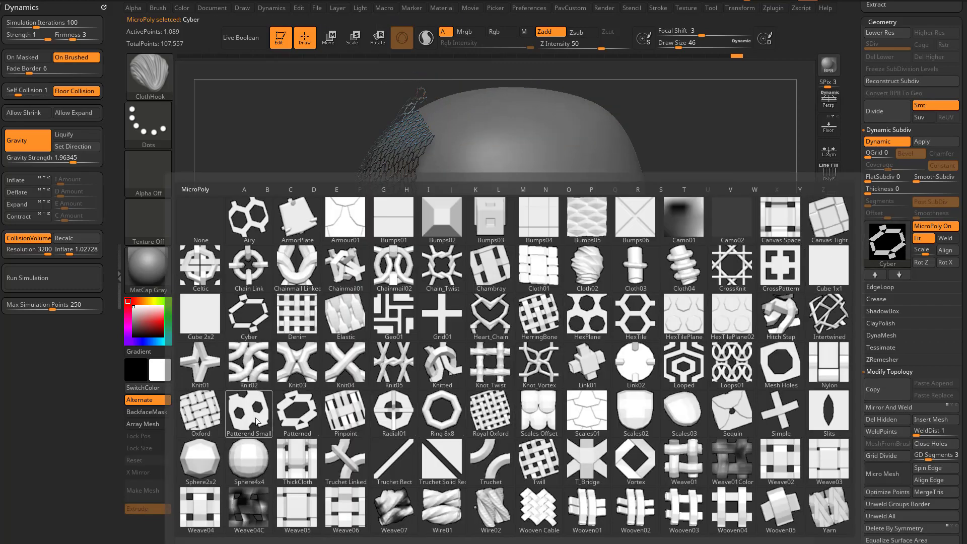
click(201, 416)
drag(703, 393, 786, 403)
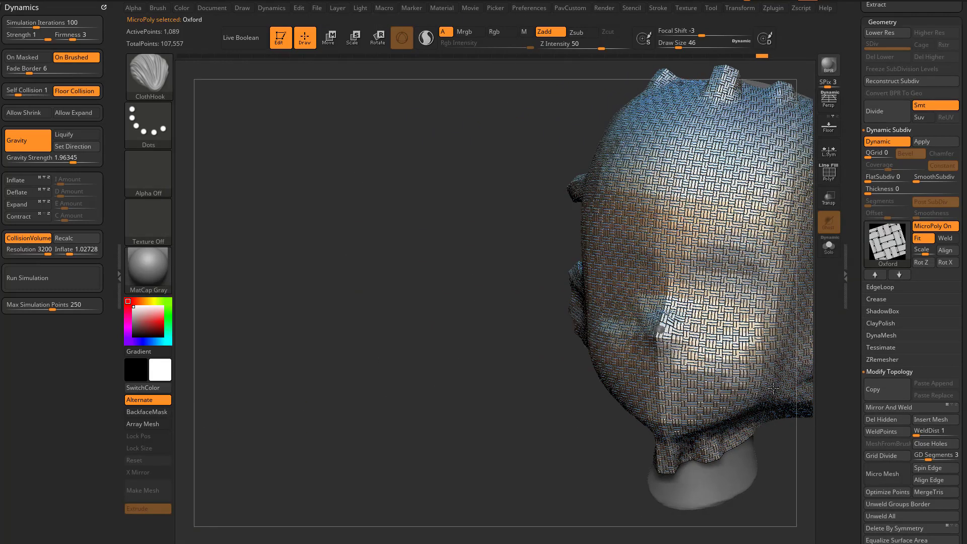
drag(302, 423, 356, 425)
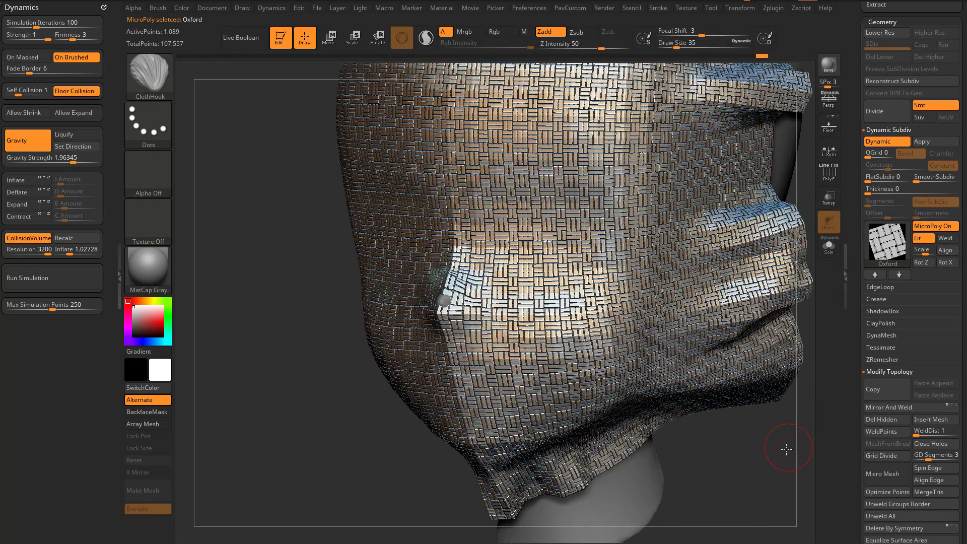
drag(787, 449, 747, 467)
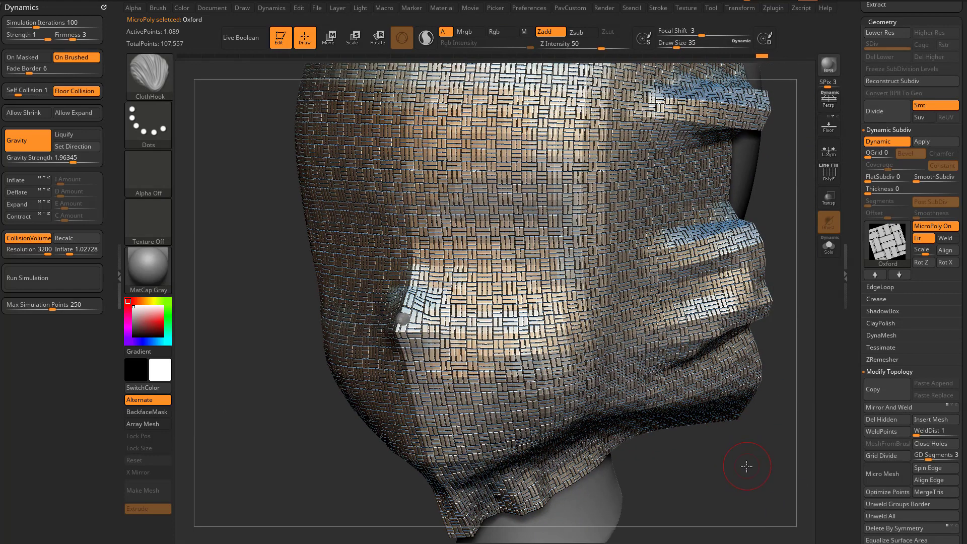
Set SmoothSubdiv to 2 for the Oxford weave and inspect the finer cloth up close and as a whole.
click(918, 176)
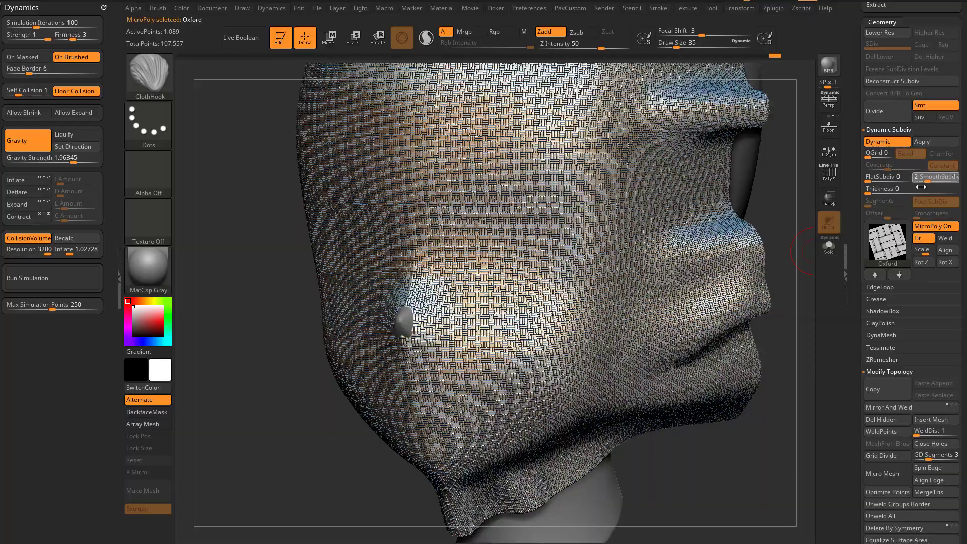
drag(811, 509, 773, 479)
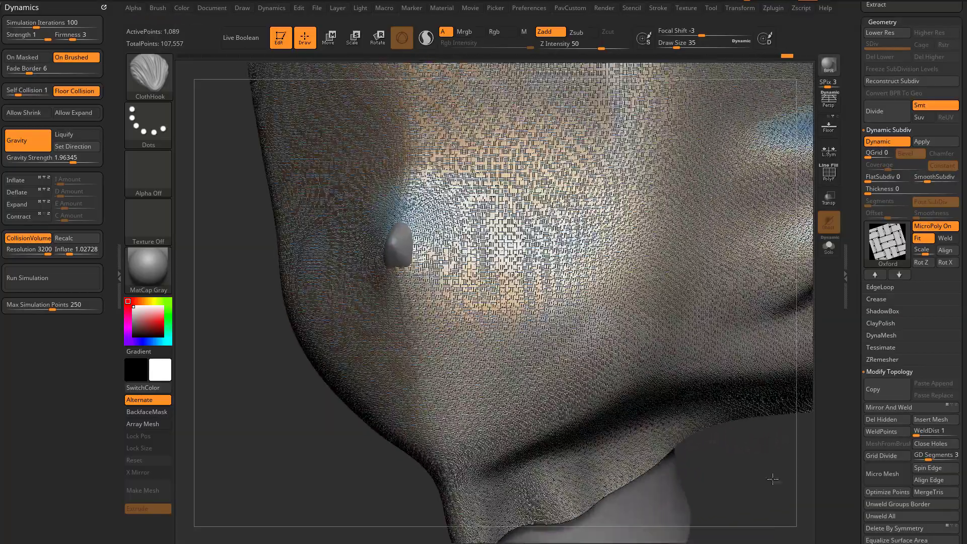
key(f)
key(s)
click(759, 326)
Move the Oxford cloth on the head with the TransposeCloth gizmo, and return to ClothHook.
key(w)
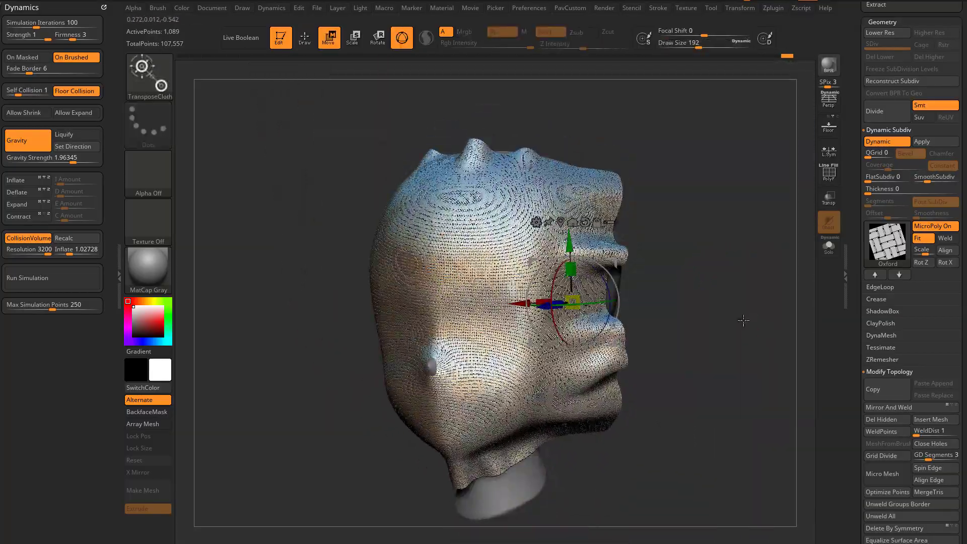
drag(606, 213, 606, 234)
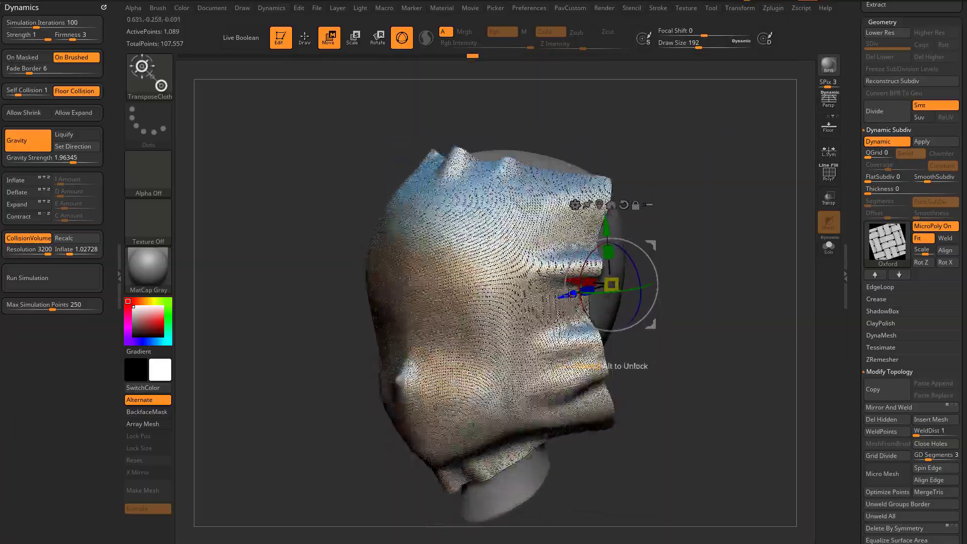
mouse_move(567, 297)
mouse_down()
mouse_move(606, 289)
mouse_move(559, 299)
mouse_up()
drag(585, 263, 640, 269)
key(q)
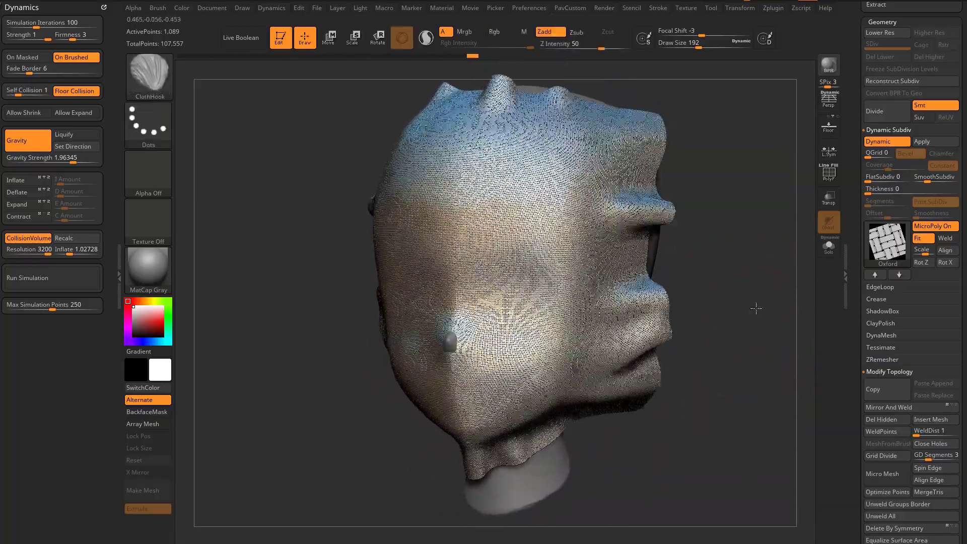
Set SmoothSubdiv to 1 and change the cloth's MicroPoly to Scales Offset.
drag(739, 318, 693, 296)
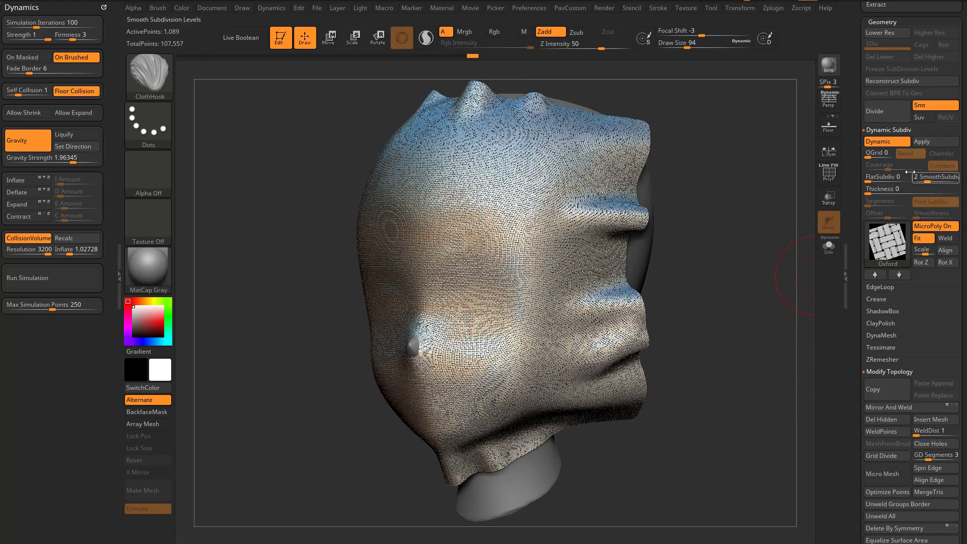
drag(916, 179, 922, 179)
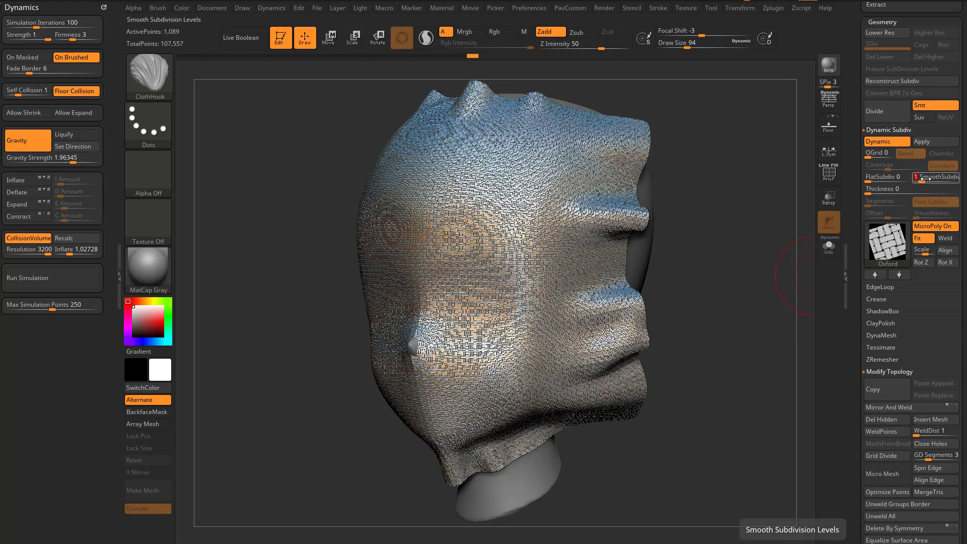
mouse_move(743, 267)
mouse_down()
mouse_move(740, 257)
mouse_move(791, 282)
mouse_up()
click(888, 242)
click(760, 366)
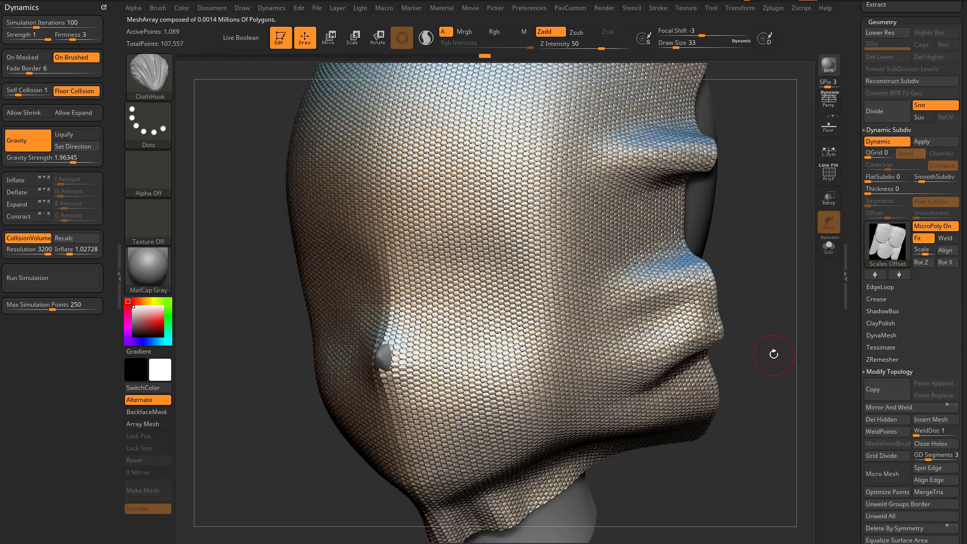
click(882, 252)
click(875, 231)
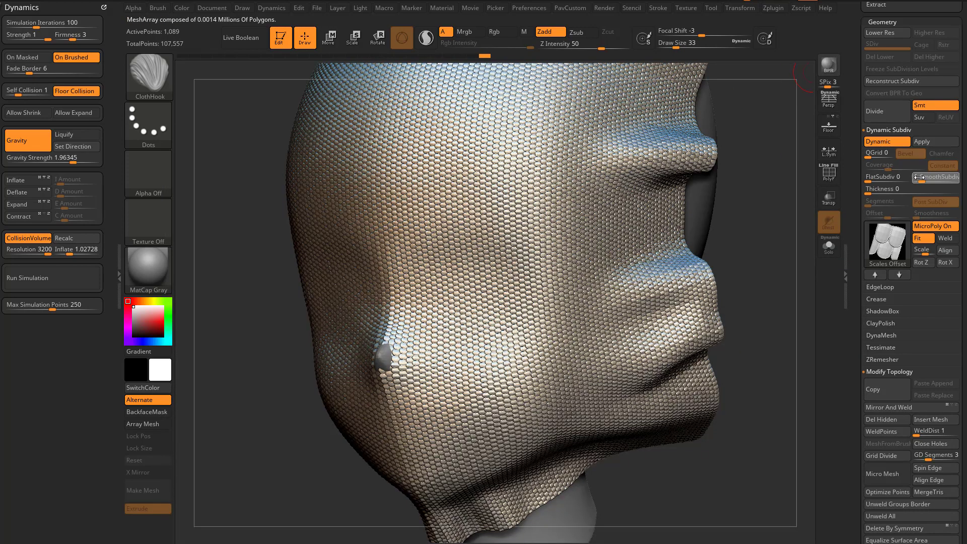
drag(803, 209, 776, 277)
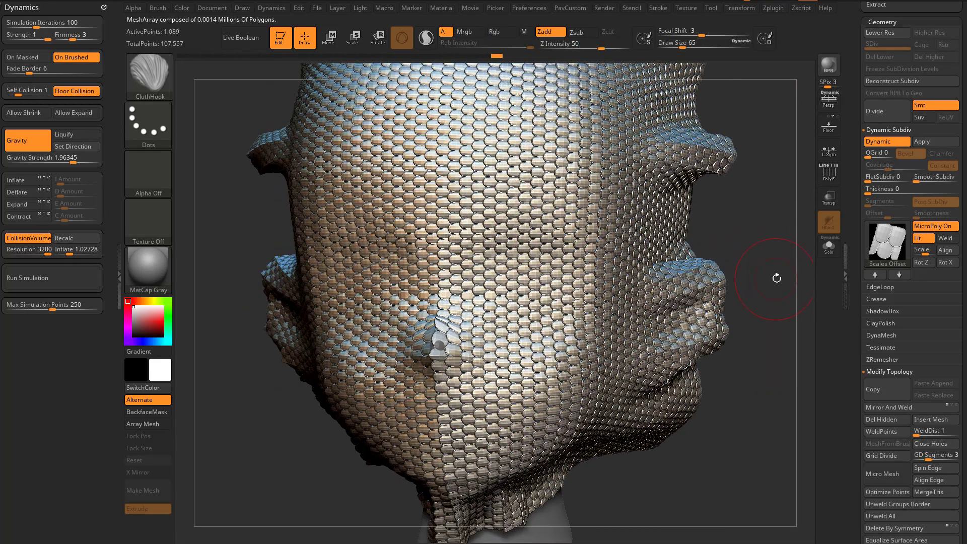
Spin the Scales Offset units on the cloth with four Rot Z turns, and rotate them twice with Rot X.
click(930, 262)
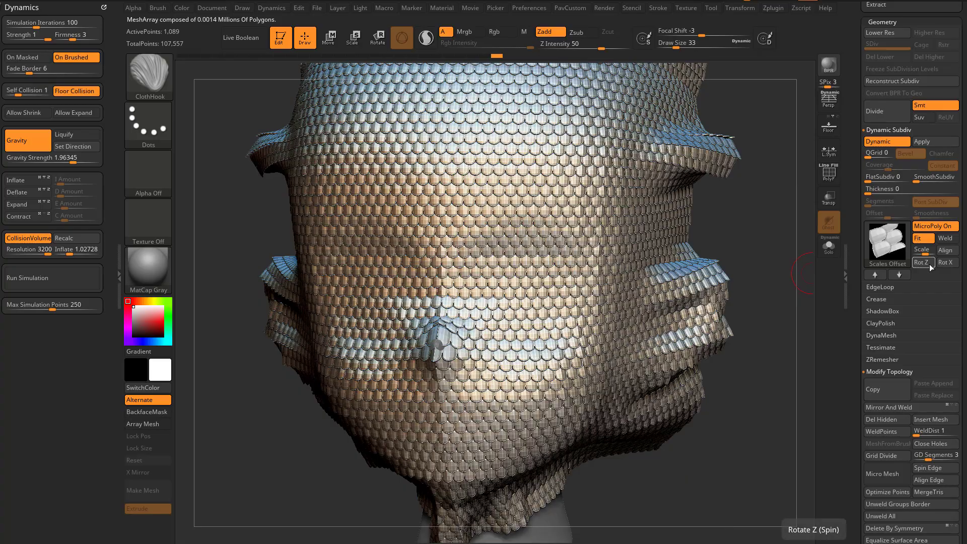
drag(786, 255, 817, 260)
click(920, 262)
click(920, 263)
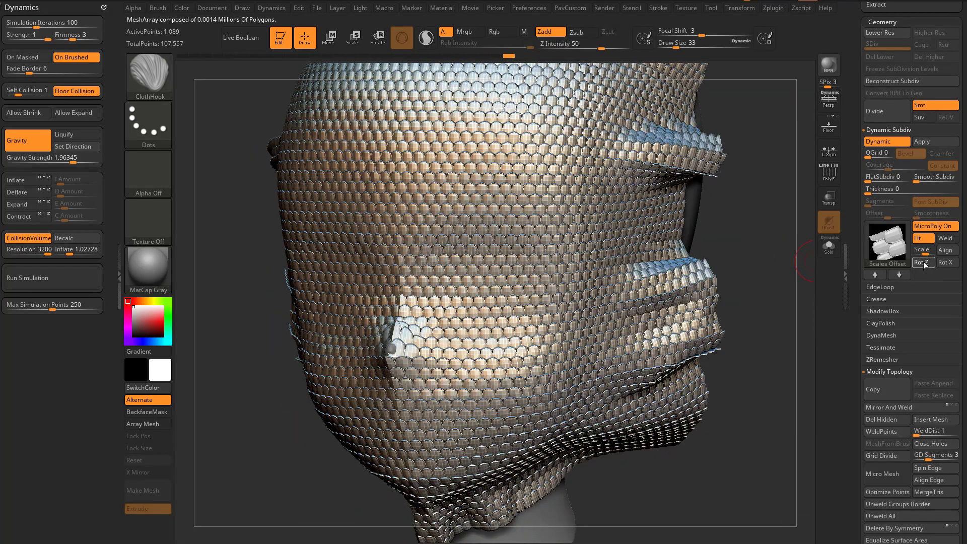
click(923, 264)
click(951, 264)
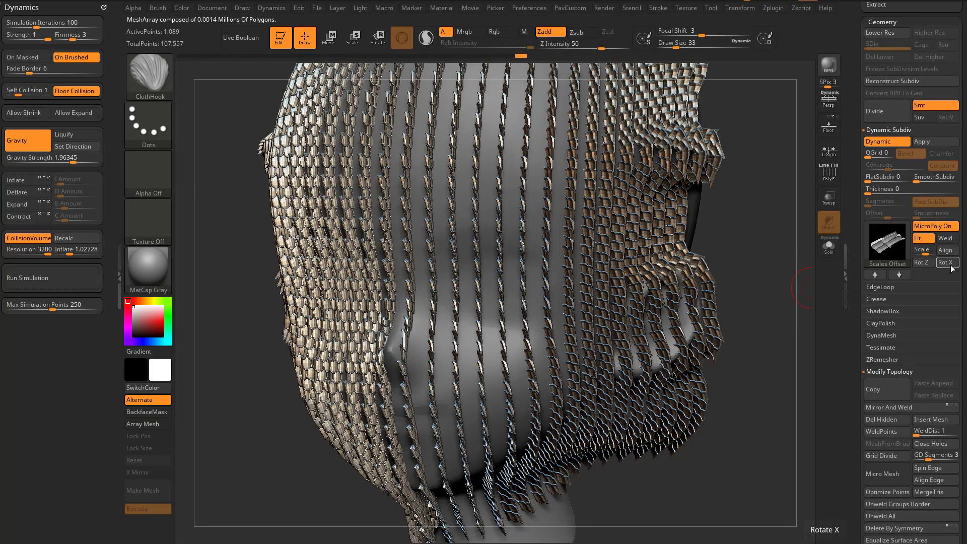
click(952, 262)
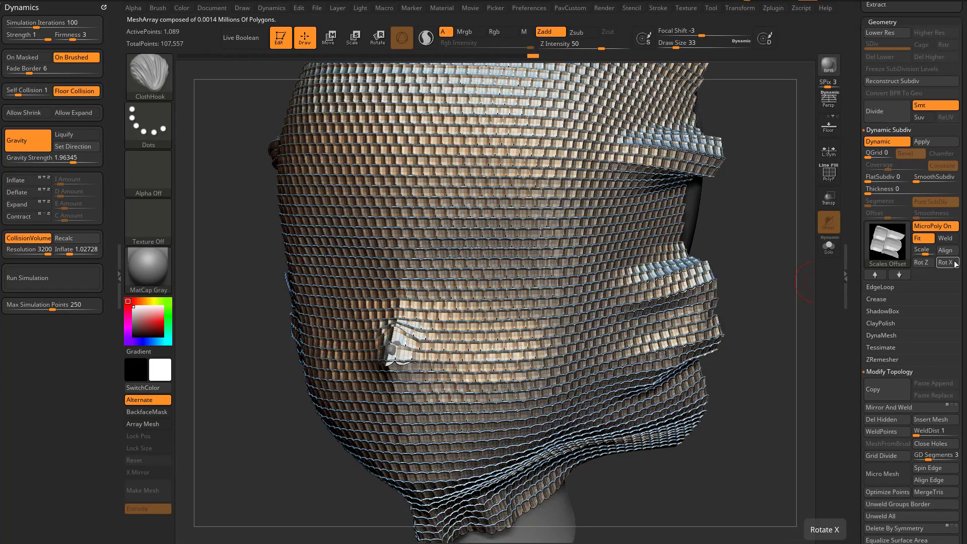
Rotate the Scales Offset units on the cloth with Rot X and Rot Z, and compare the resulting orientations from several angles.
click(956, 264)
click(956, 263)
mouse_move(756, 295)
mouse_down()
mouse_move(739, 280)
mouse_move(725, 285)
mouse_move(768, 287)
mouse_up()
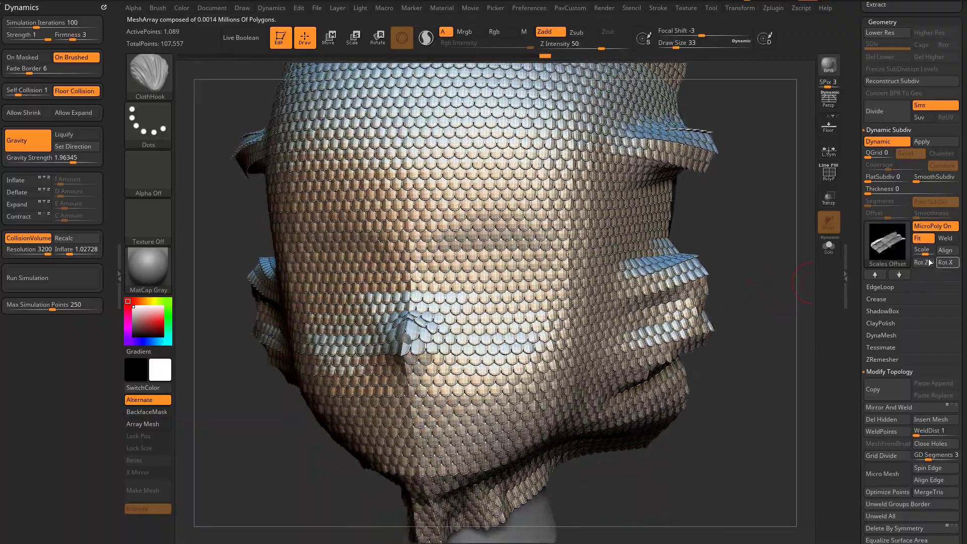
click(930, 262)
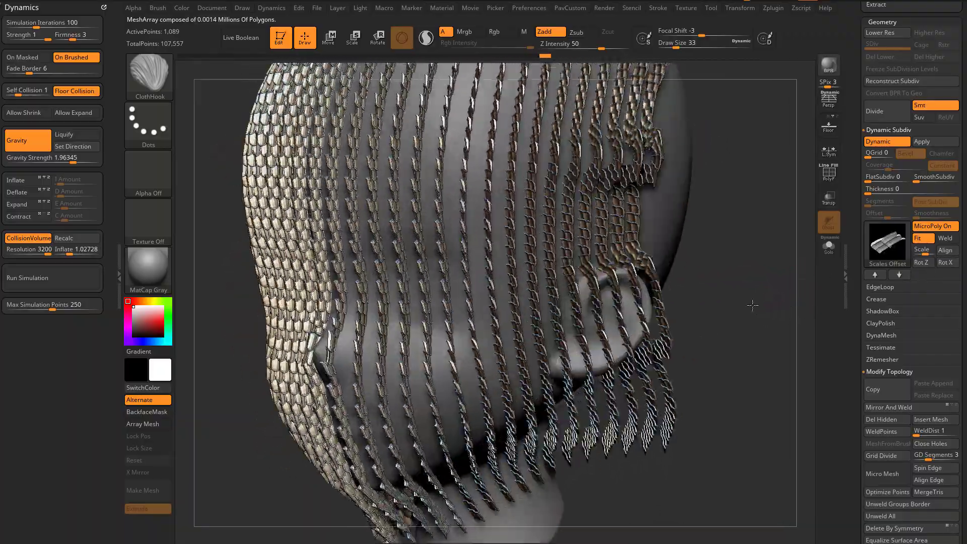
drag(753, 306, 619, 348)
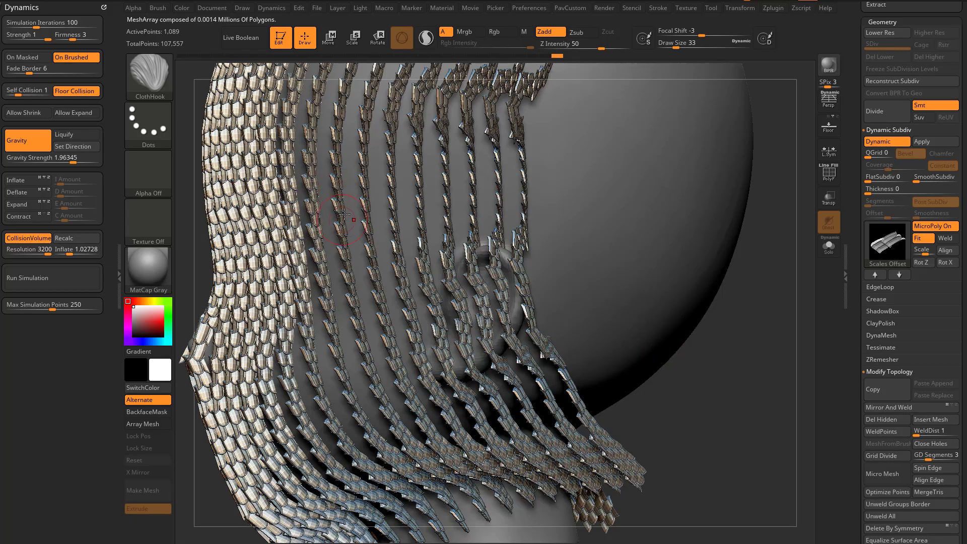
alt+drag(743, 348, 781, 333)
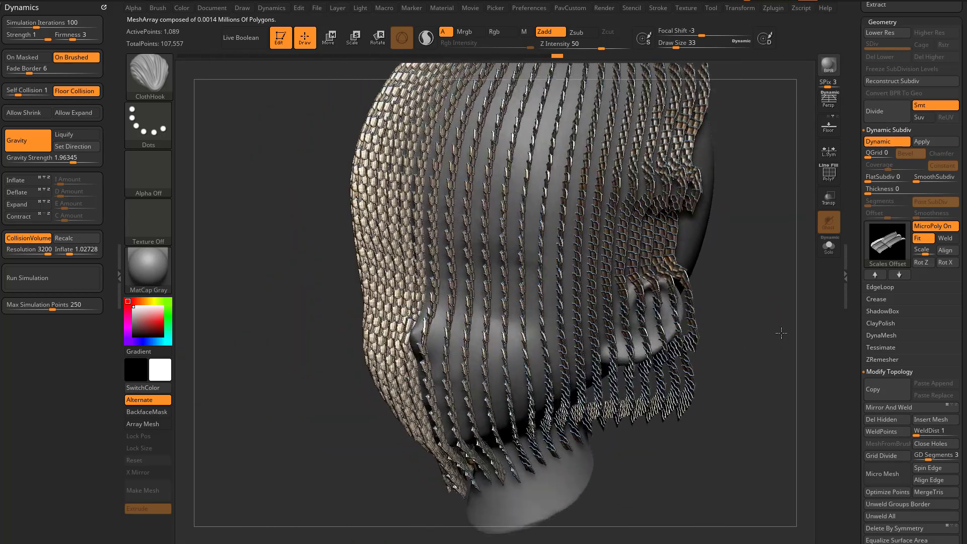
click(951, 263)
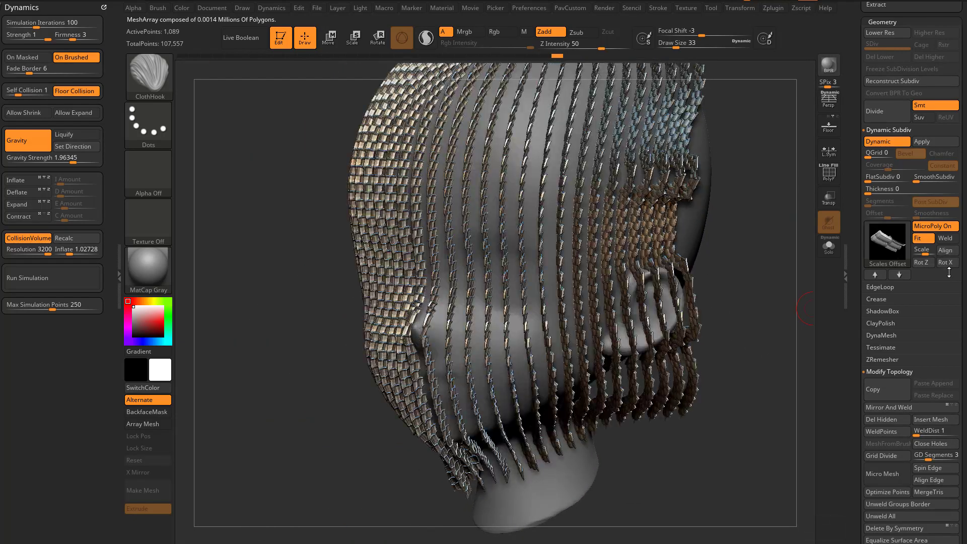
Change the cloth's MicroPoly to Cloth03 and try its unit orientations with Rot X and Rot Z.
click(891, 247)
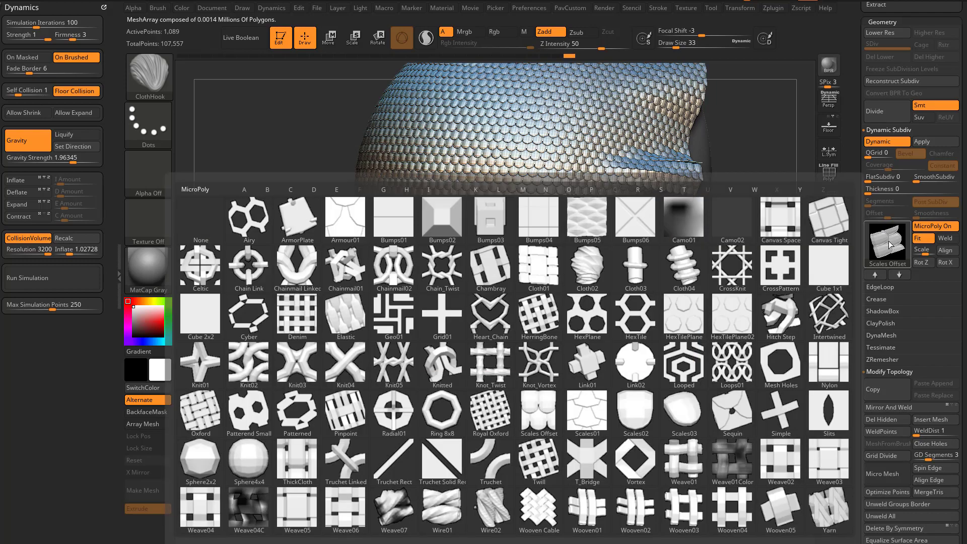
click(655, 276)
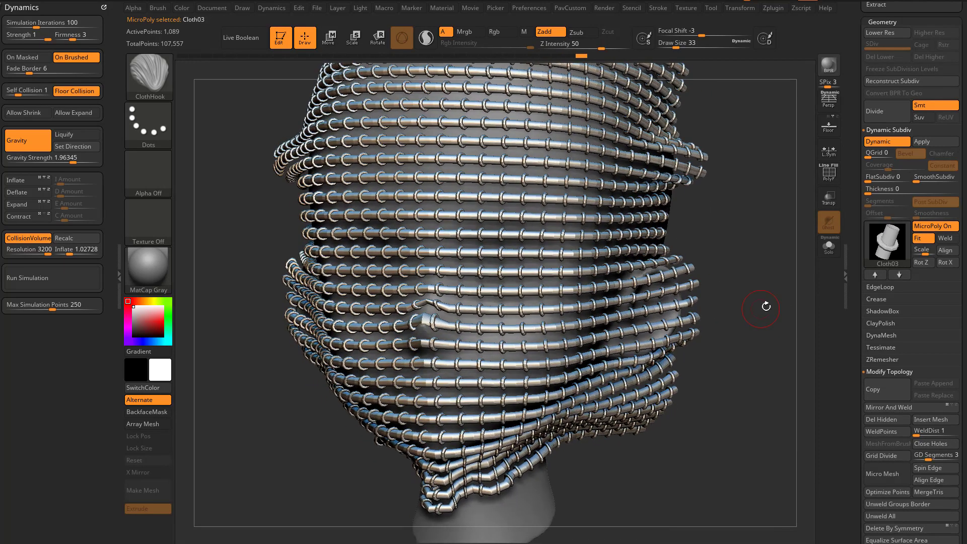
click(949, 263)
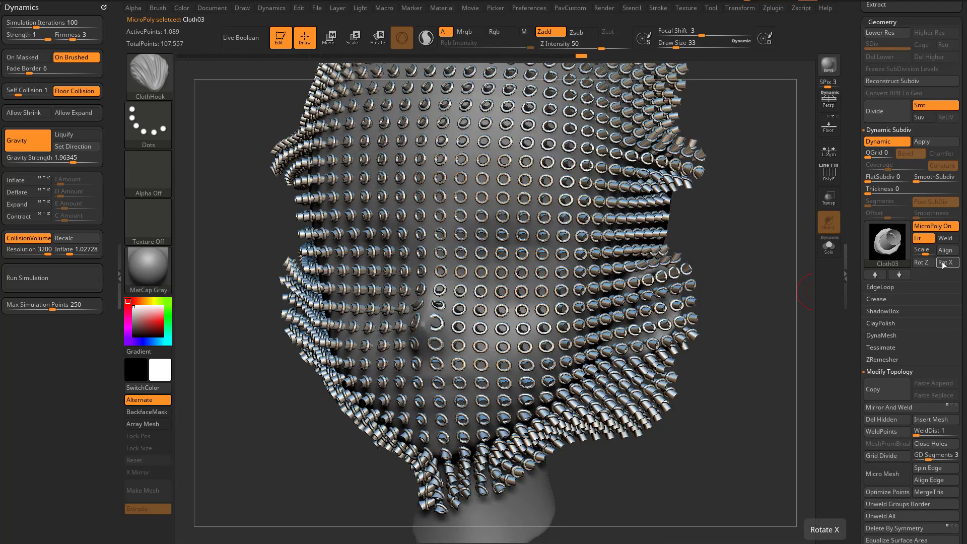
click(945, 265)
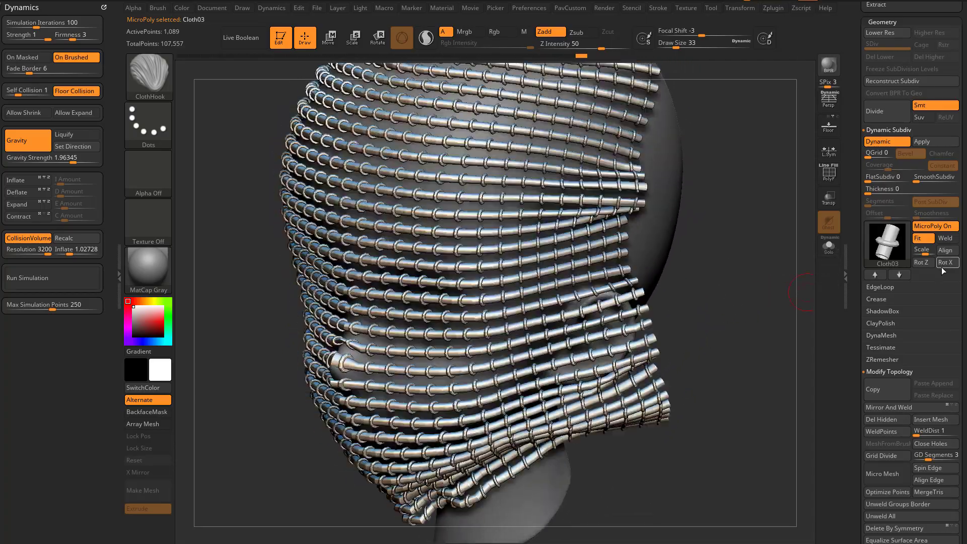
click(926, 262)
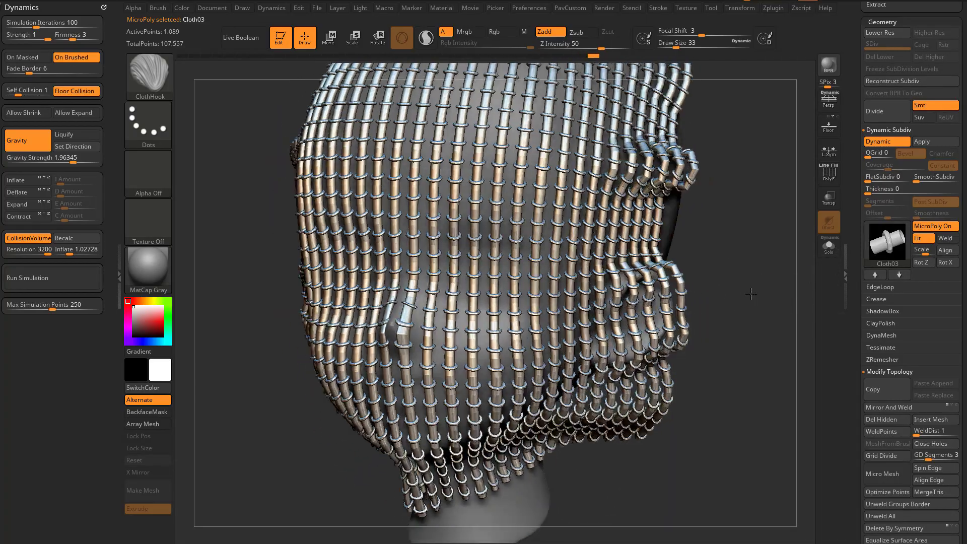
click(946, 264)
click(930, 262)
click(948, 266)
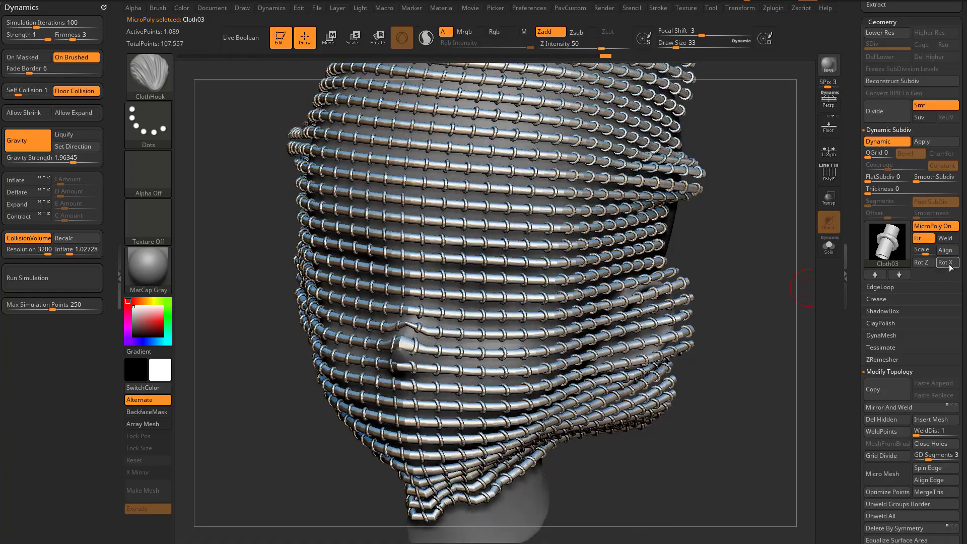
click(949, 265)
mouse_move(766, 288)
mouse_down()
mouse_move(706, 291)
mouse_move(773, 285)
mouse_move(773, 296)
mouse_move(740, 290)
mouse_move(743, 299)
mouse_up()
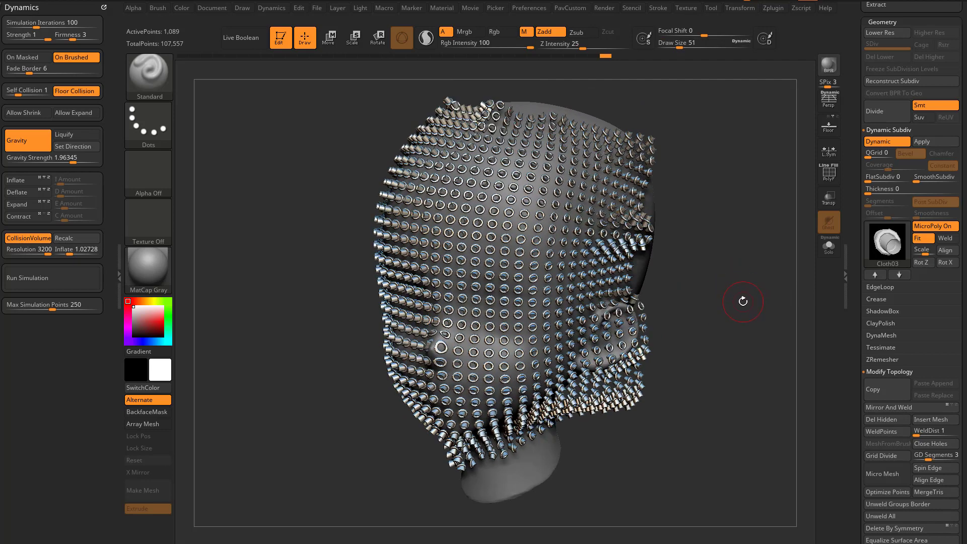
Turn off Dynamic Subdiv on the cloth and apply Unweld All to its base mesh.
drag(745, 305, 740, 304)
drag(706, 302, 630, 298)
mouse_move(751, 290)
mouse_down()
mouse_move(701, 289)
mouse_move(742, 283)
mouse_move(739, 308)
mouse_up()
key(s)
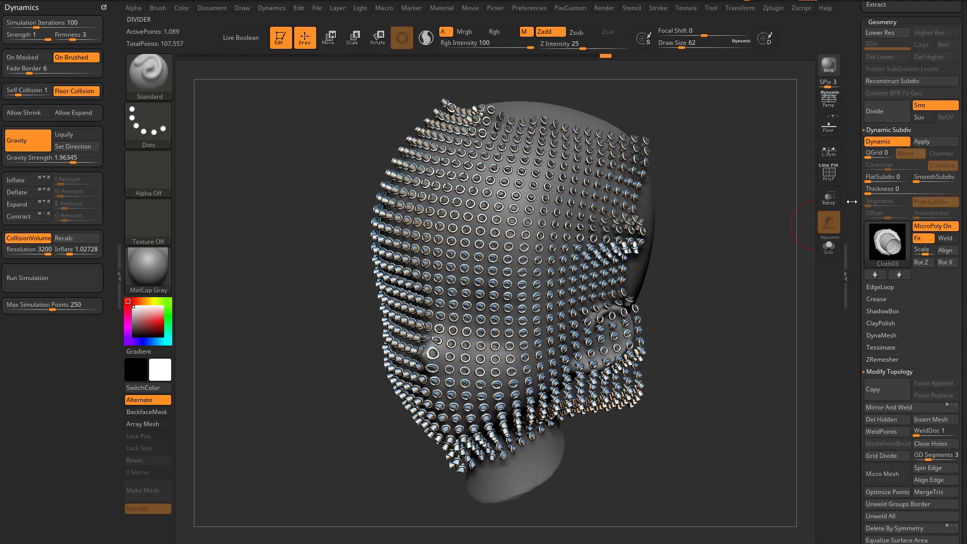
click(892, 143)
mouse_move(758, 210)
mouse_down()
mouse_move(665, 231)
mouse_move(762, 207)
mouse_up()
drag(856, 193, 858, 280)
scroll(858, 280, down, 10)
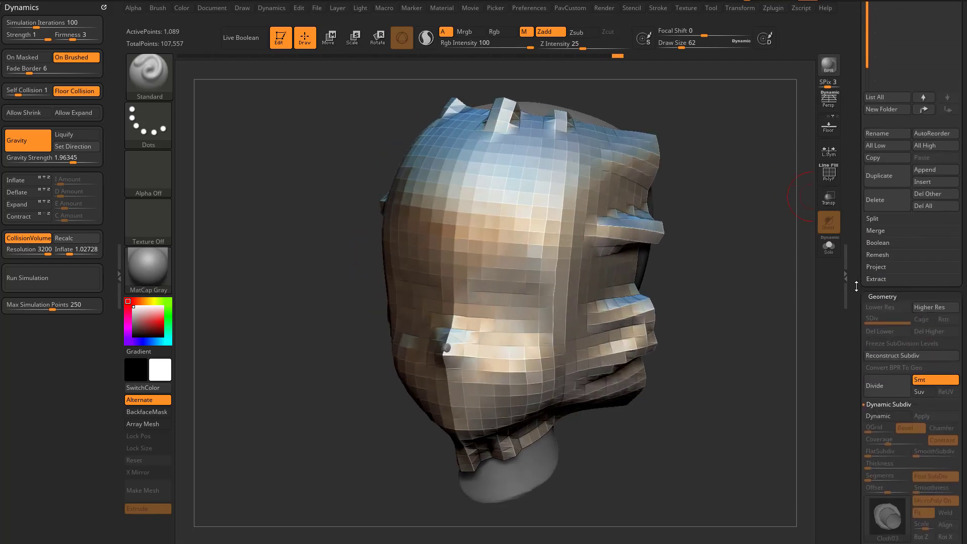
scroll(888, 190, down, 7)
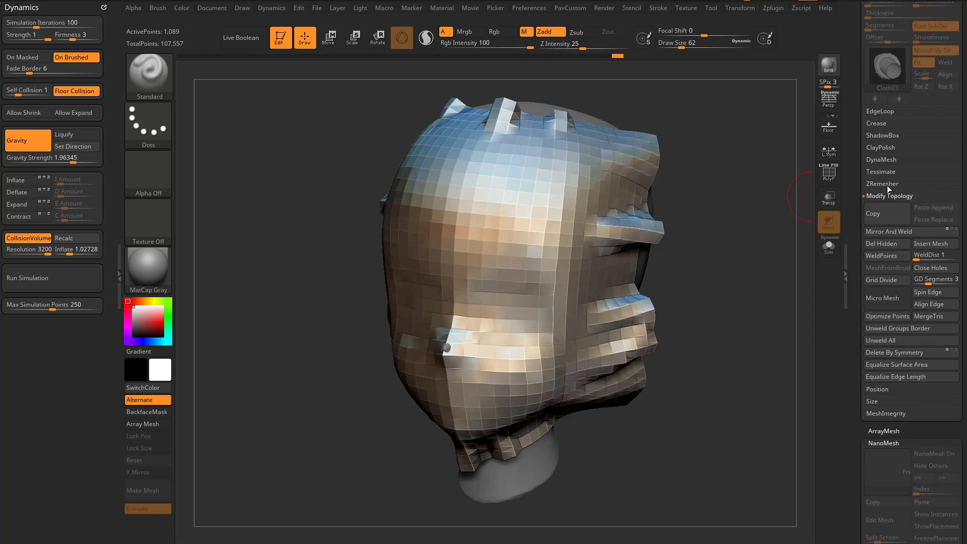
click(881, 341)
scroll(854, 313, up, 10)
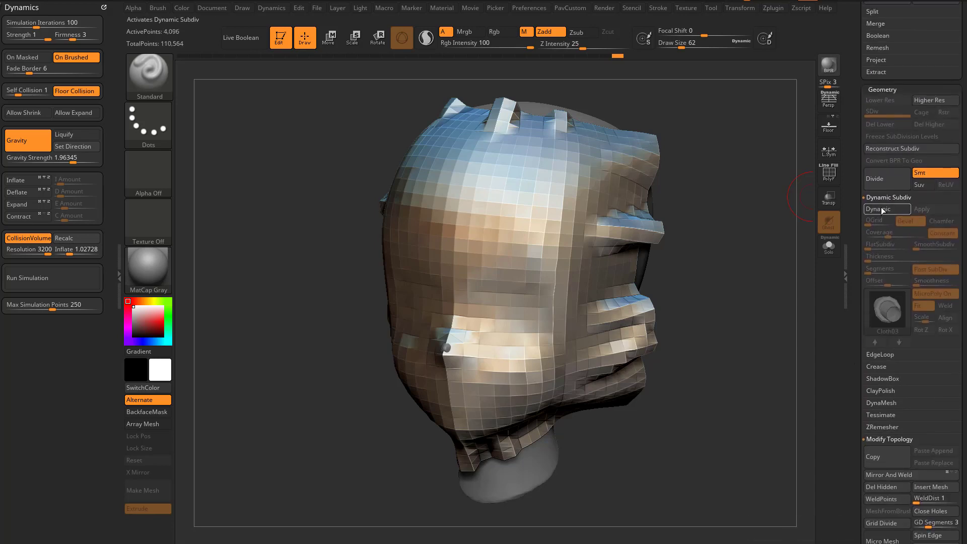
Reactivate Dynamic Subdiv and run the simulation on the unwelded Cloth03 pieces.
key(d)
drag(732, 293, 742, 264)
click(879, 211)
click(879, 212)
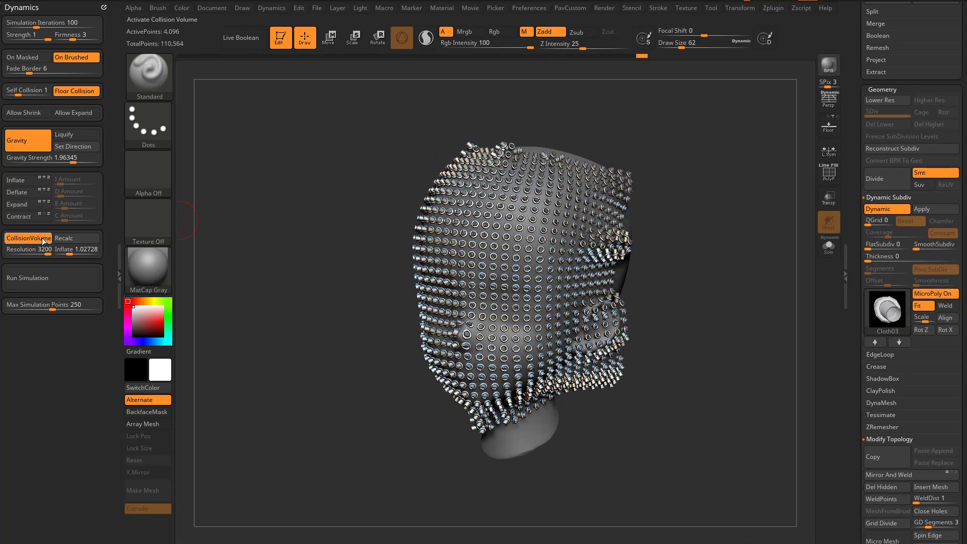
click(59, 278)
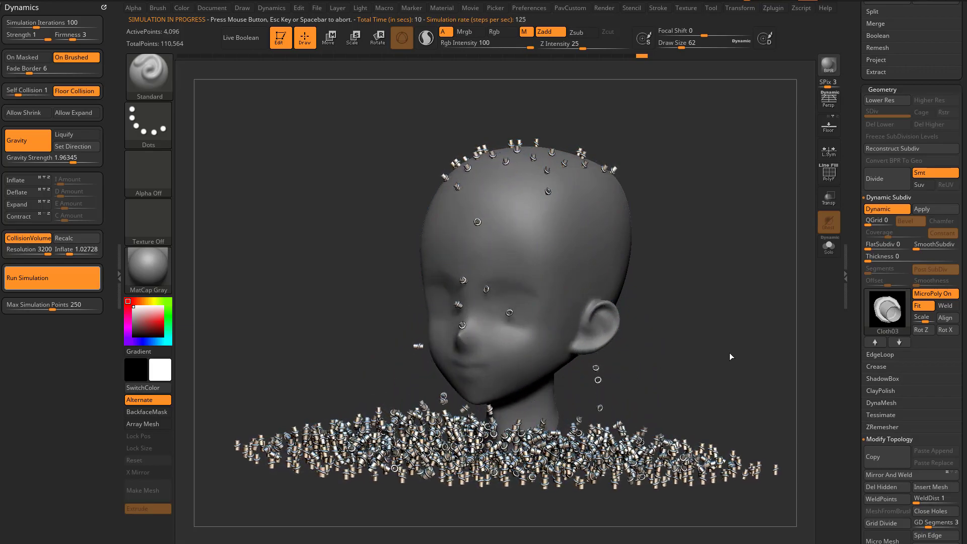
drag(740, 331, 734, 309)
Undo the simulation and the unwelding, and display the Scales Offset cloth with Dynamic Subdiv on.
click(887, 210)
click(865, 212)
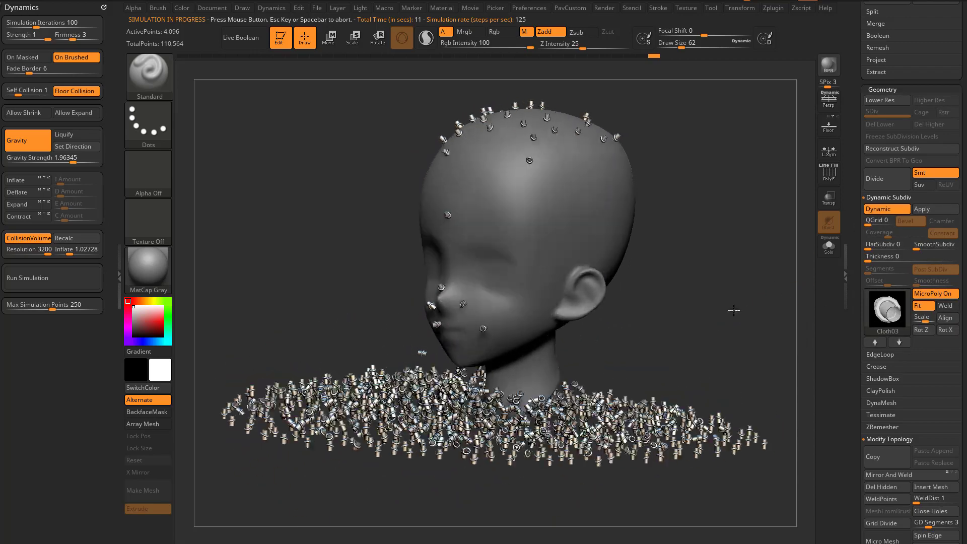
key(shift+d)
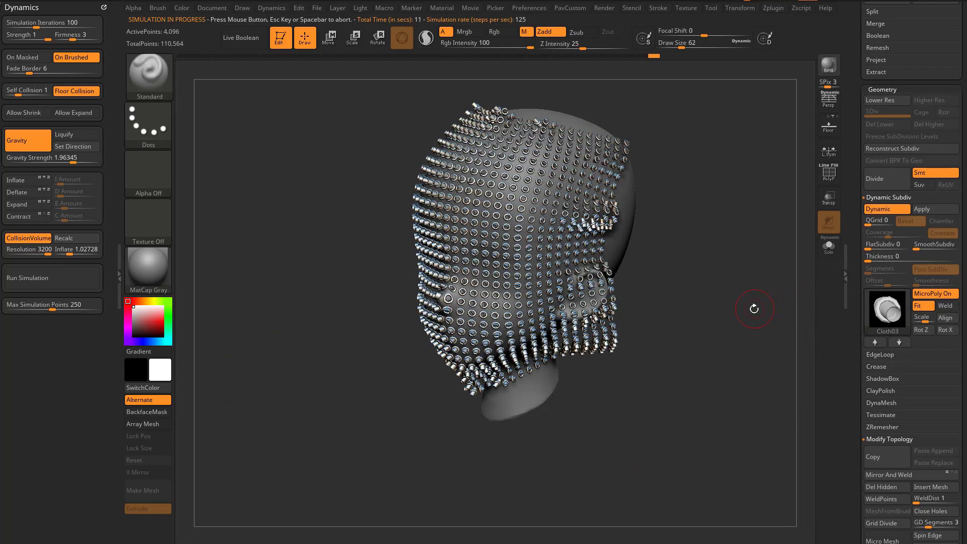
drag(725, 310, 804, 289)
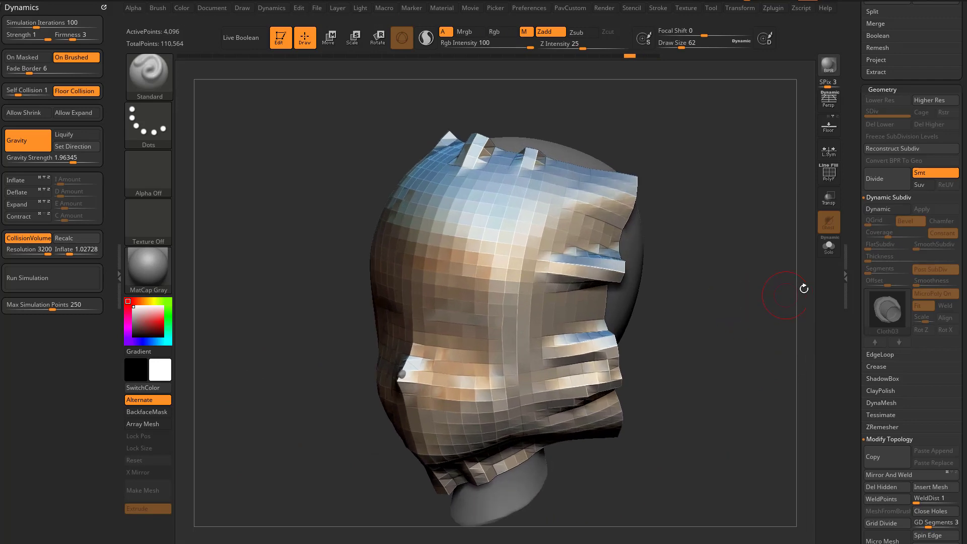
click(882, 201)
click(881, 199)
click(881, 209)
key(ctrl+z)
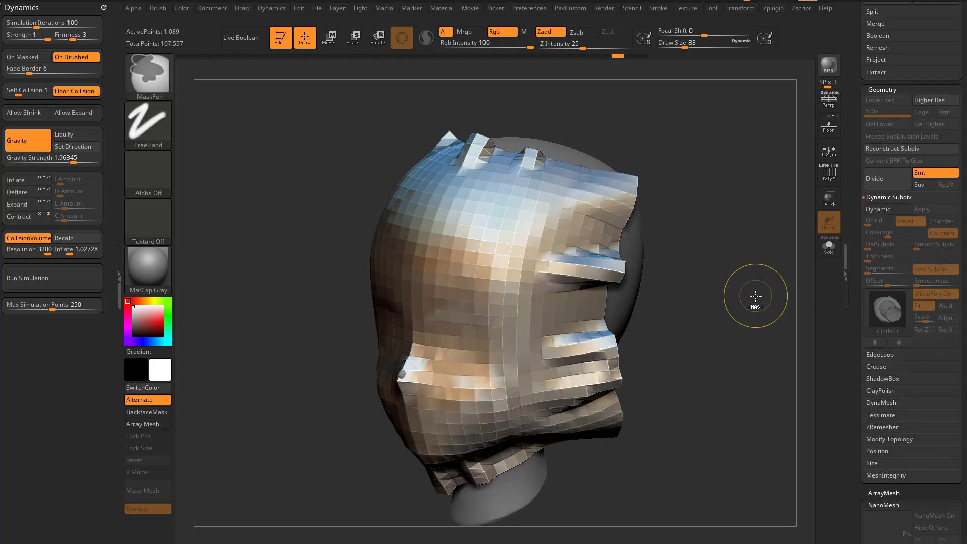
key(d)
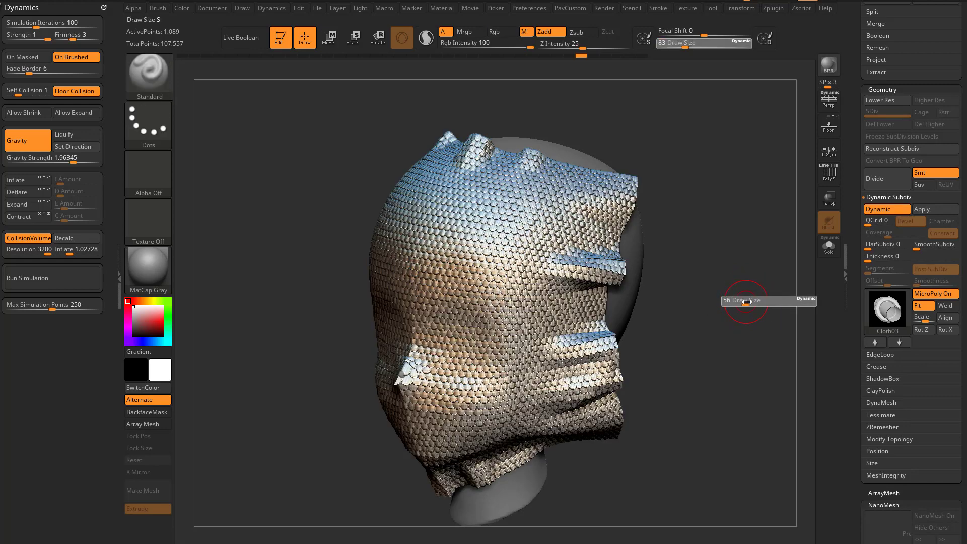
drag(756, 300, 812, 305)
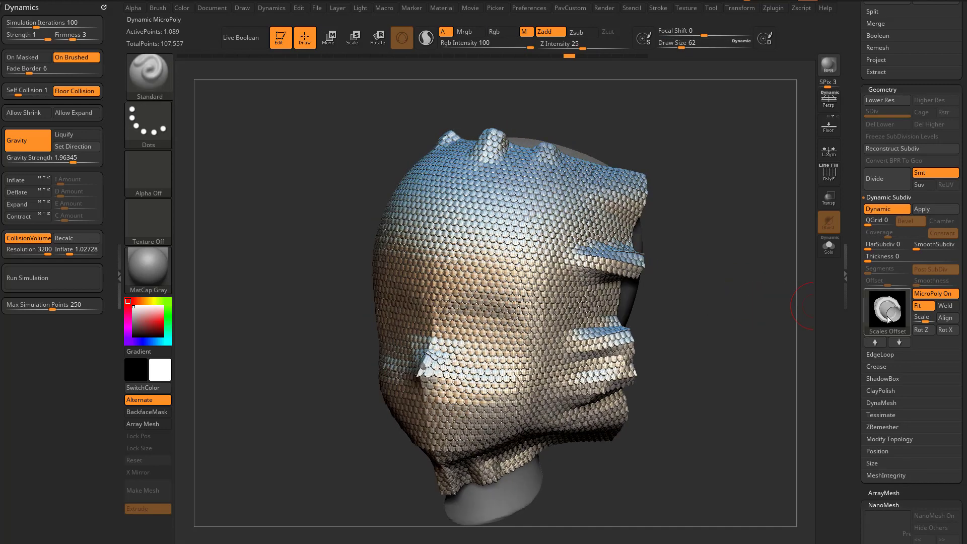
Cycle back and forth through the neighbouring MicroPoly patterns and stop on Royal Oxford.
click(888, 318)
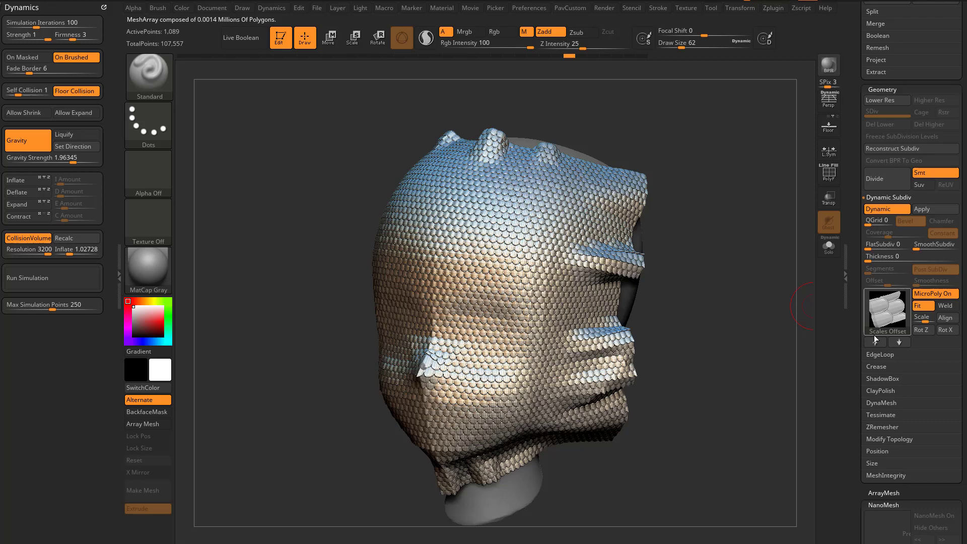
click(878, 343)
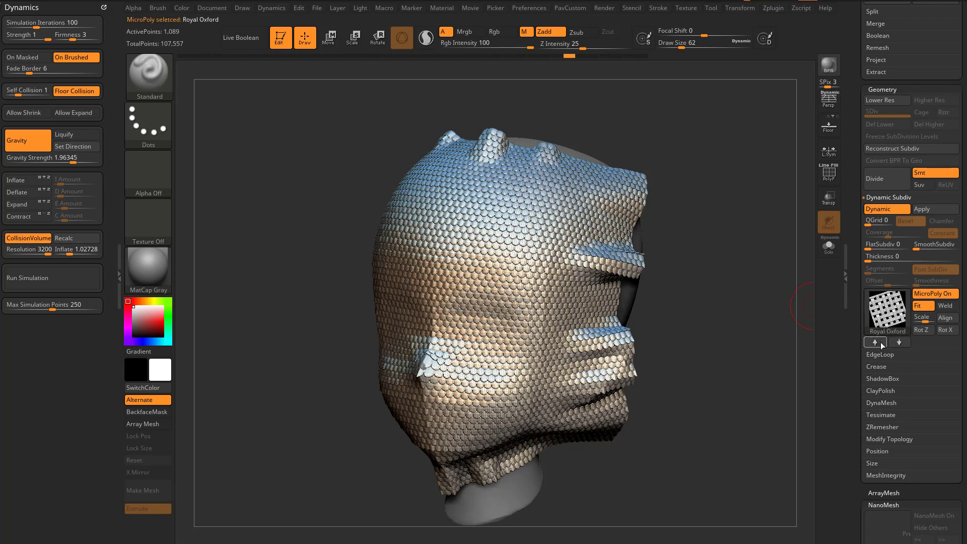
click(878, 343)
click(878, 344)
click(904, 345)
click(901, 343)
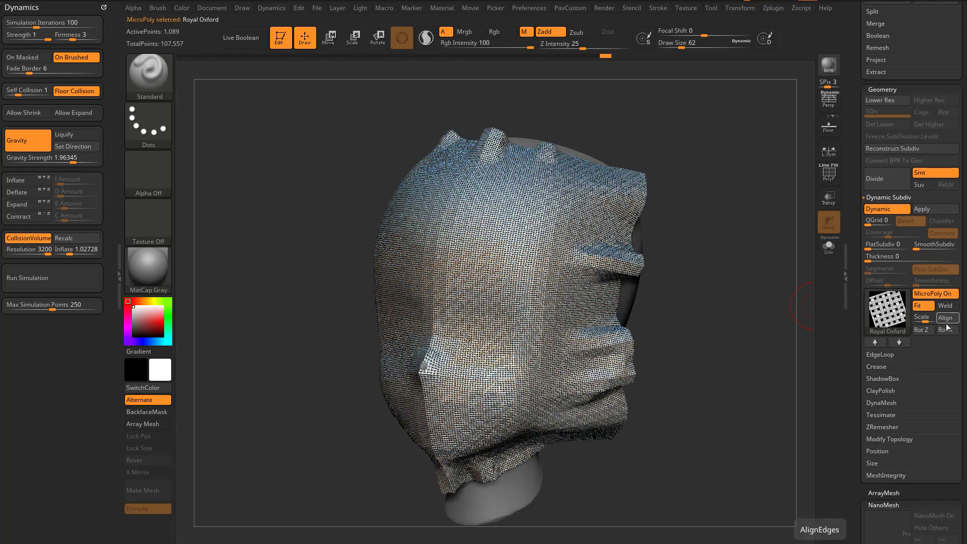
Change the cloth's MicroPoly to Scales Offset and reorient its units with Rot Z and Rot X until the scales cover the head.
click(894, 326)
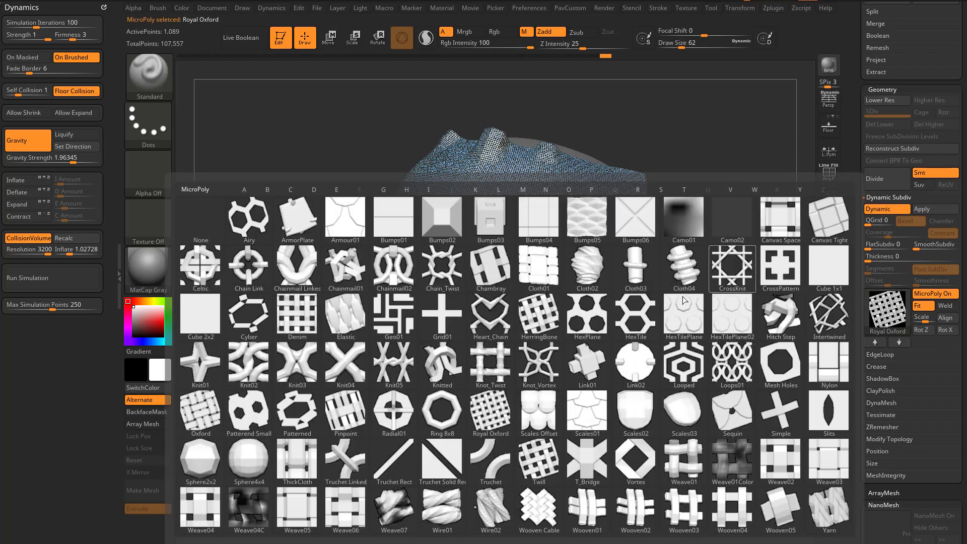
click(538, 409)
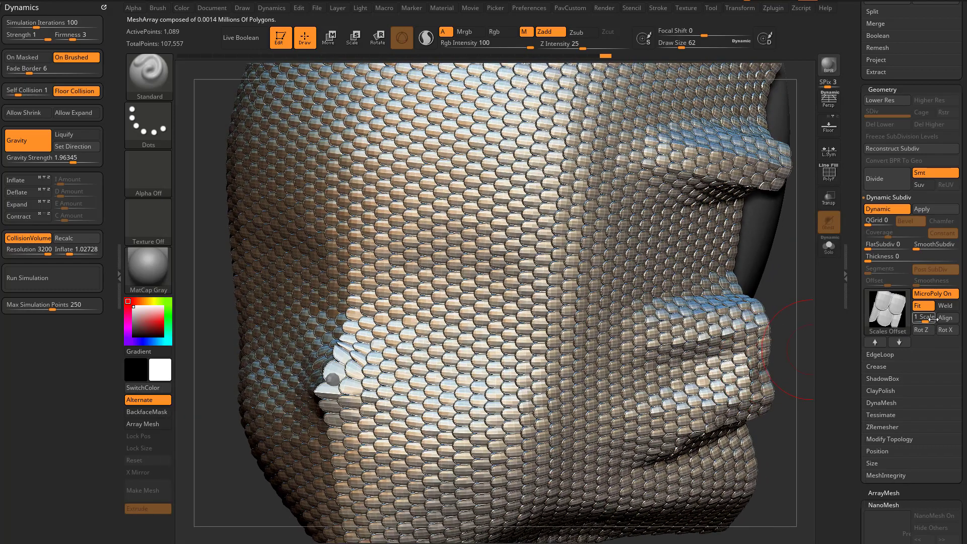
click(929, 327)
click(930, 328)
click(931, 329)
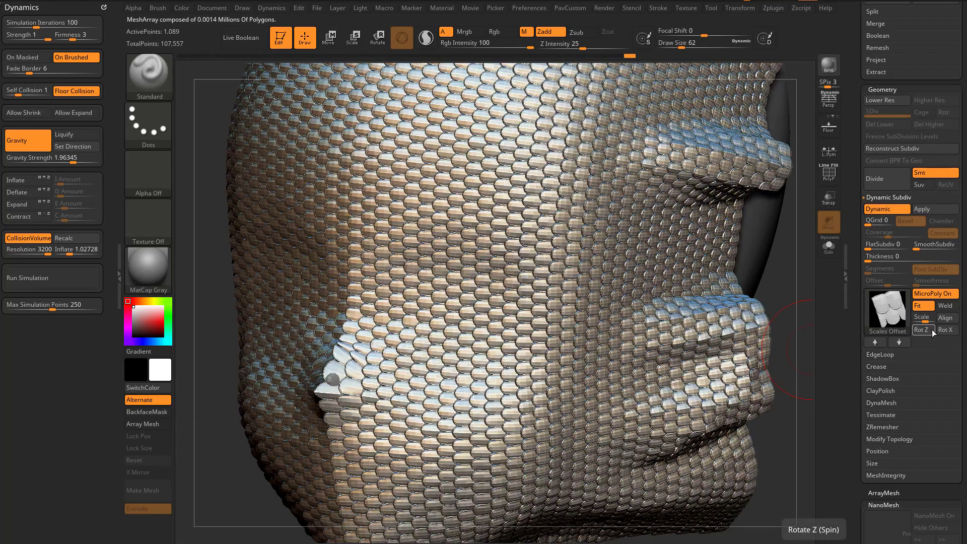
click(948, 330)
click(947, 330)
click(947, 331)
click(948, 330)
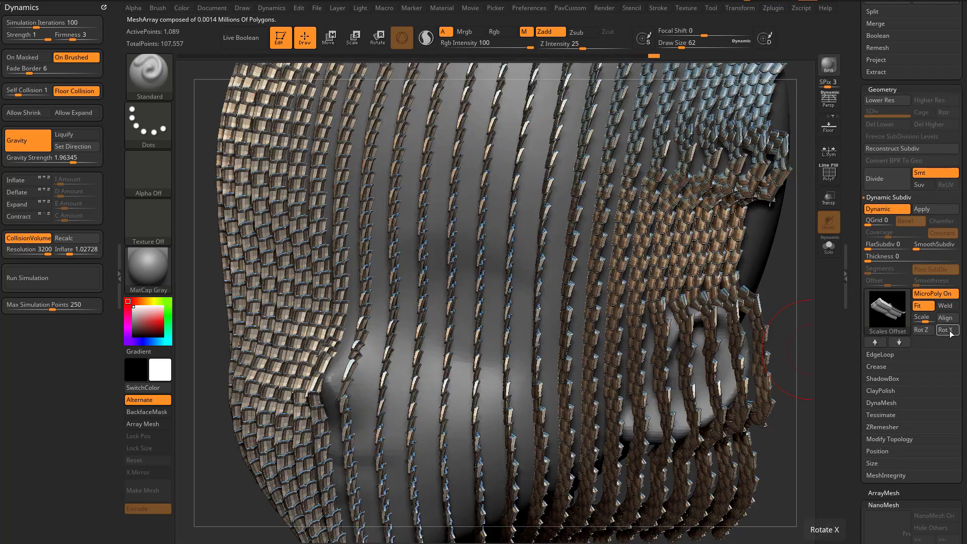
click(948, 330)
drag(809, 345, 784, 324)
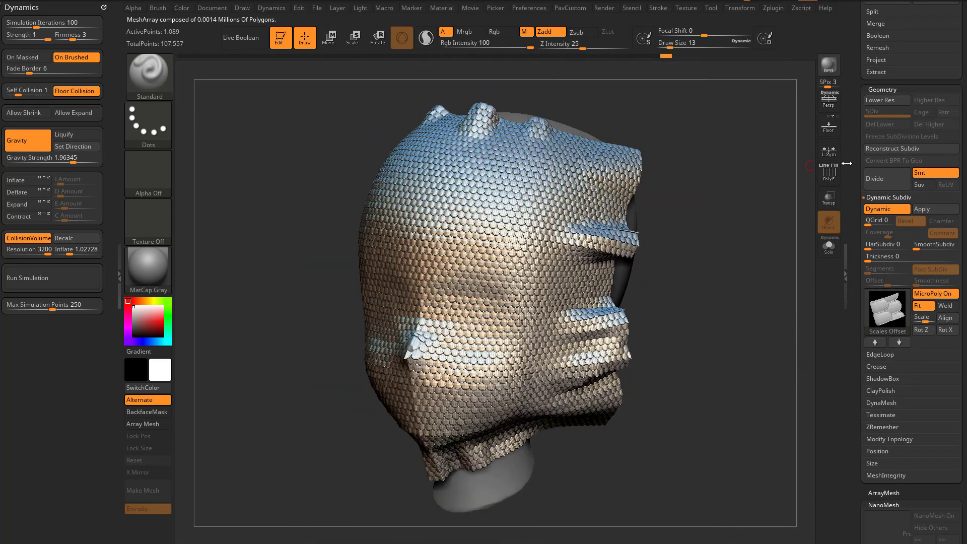
Exit Edit mode on the draped cloth and clear the canvas.
drag(852, 164, 832, 361)
click(280, 36)
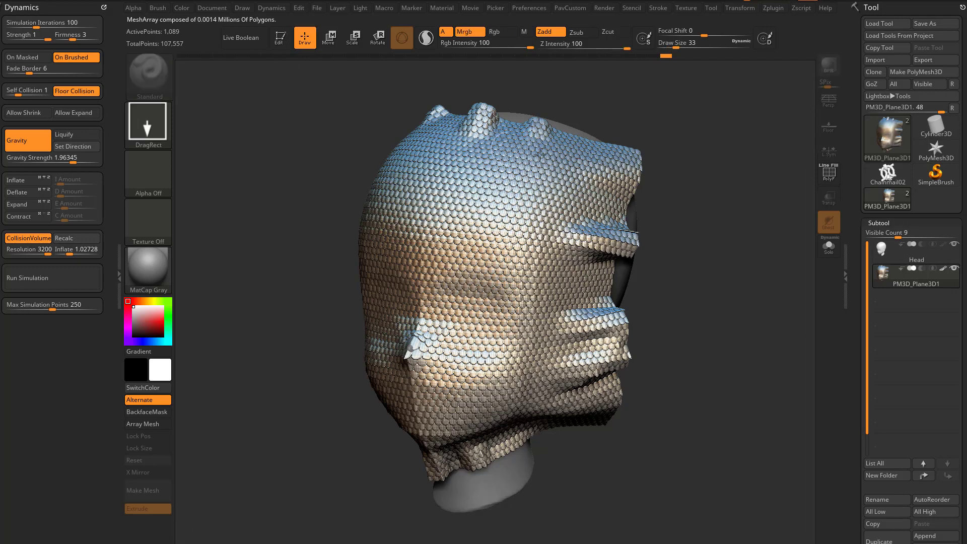
key(ctrl+n)
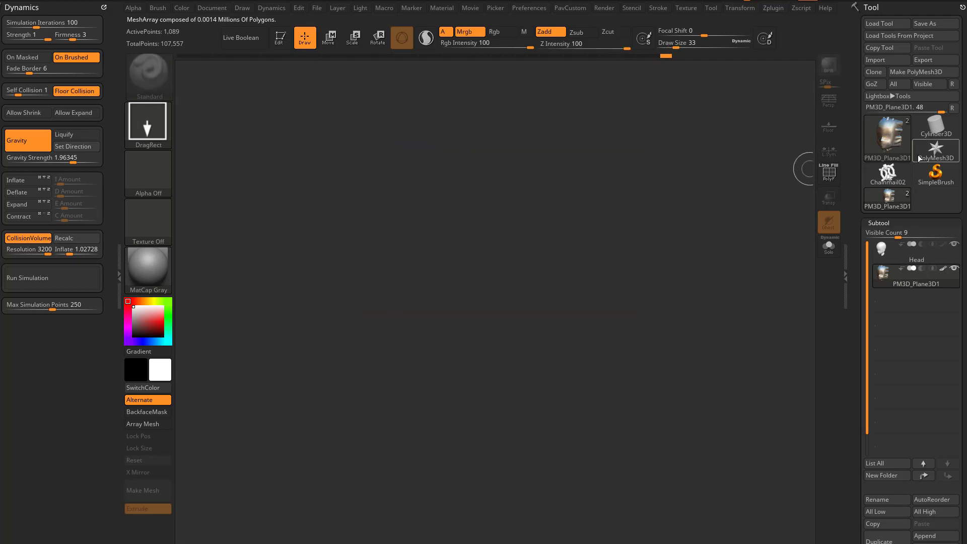
Load the PolySphere from the tool library, draw it on the canvas and enter Edit mode.
click(890, 146)
click(441, 183)
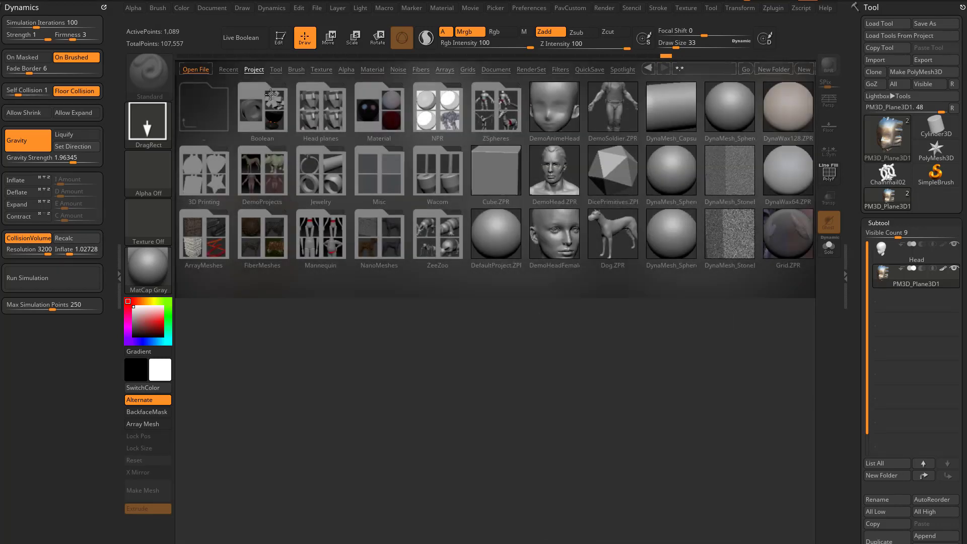
click(275, 69)
double_click(428, 173)
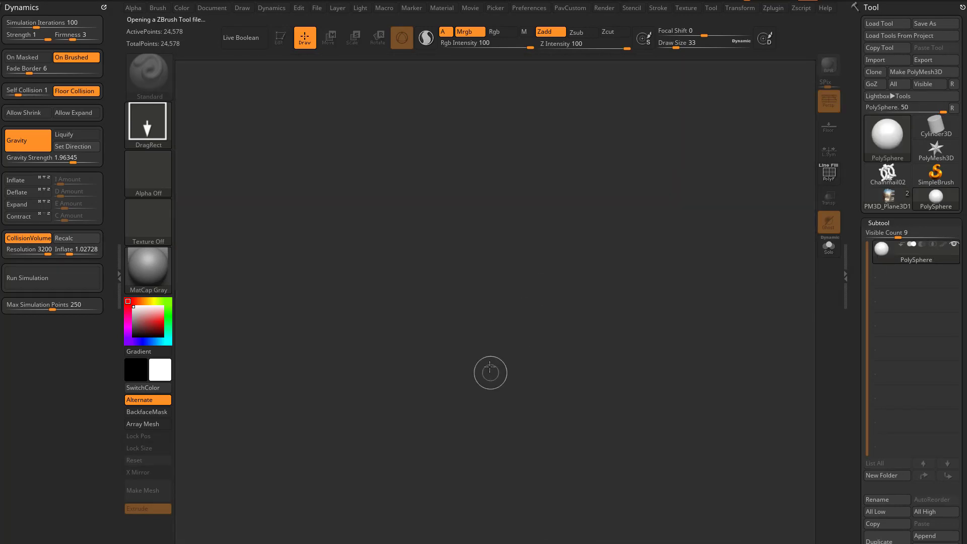
drag(484, 350, 483, 416)
click(281, 40)
Delete the PolySphere's higher subdivision levels, keeping only its lowest level.
ctrl+right_drag(695, 300, 736, 322)
drag(855, 257, 856, 197)
click(863, 194)
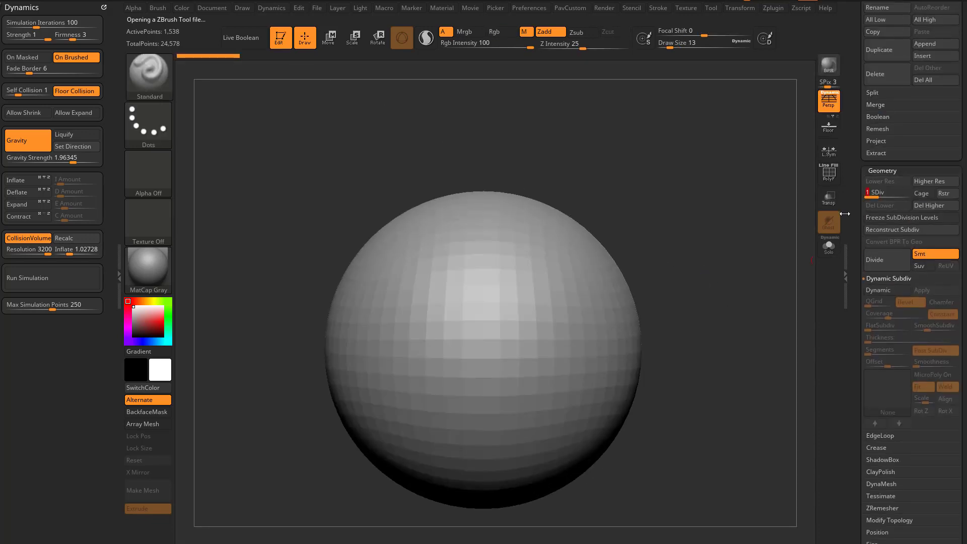
click(936, 204)
right_drag(742, 316, 721, 317)
alt+right_drag(720, 316, 719, 285)
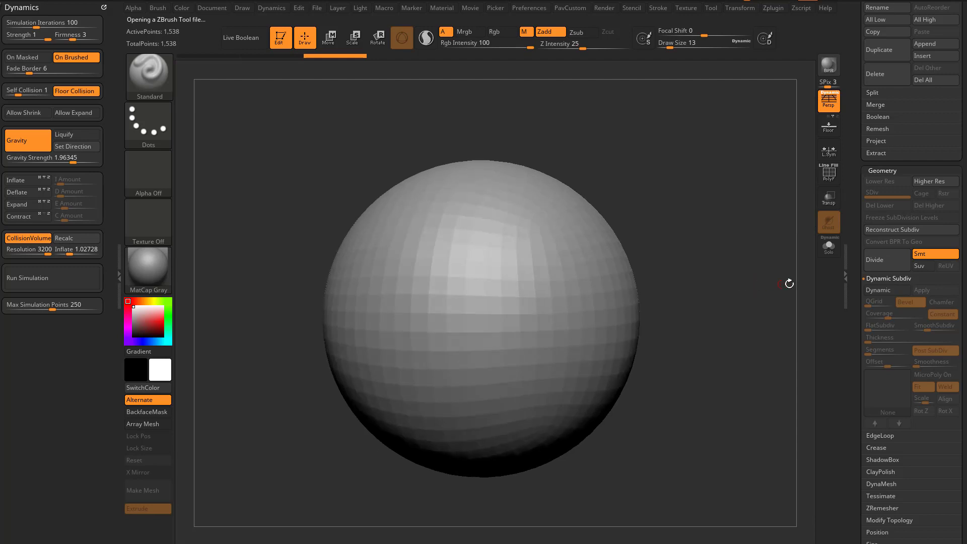
Activate Dynamic Subdiv on the sphere with SmoothSubdiv 0 and turn on the Scales Offset MicroPoly.
drag(858, 284, 870, 199)
scroll(886, 282, up, 5)
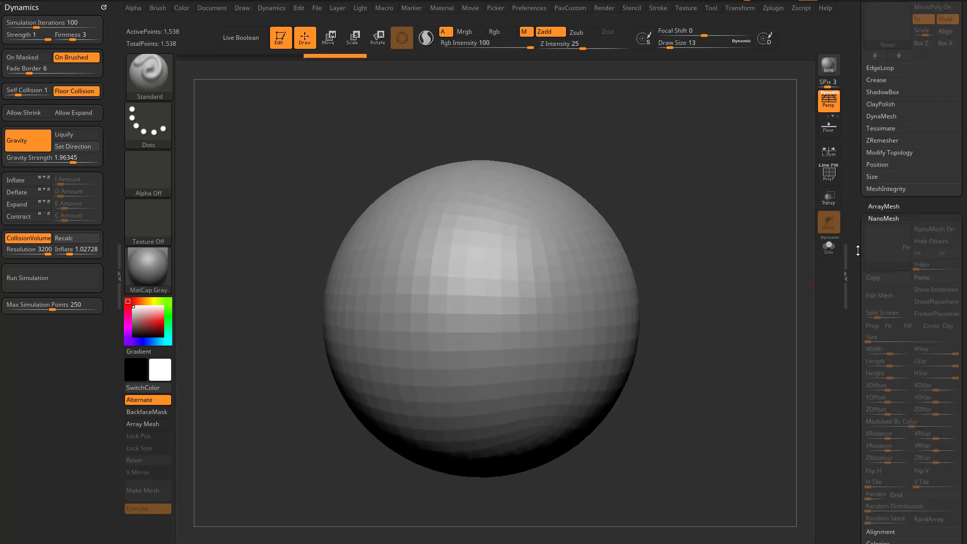
click(887, 212)
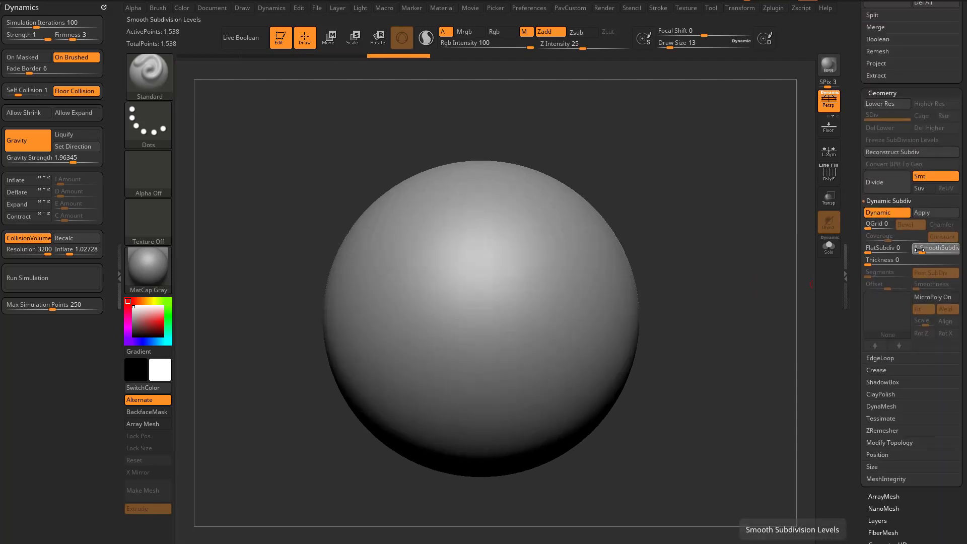
drag(927, 251, 914, 252)
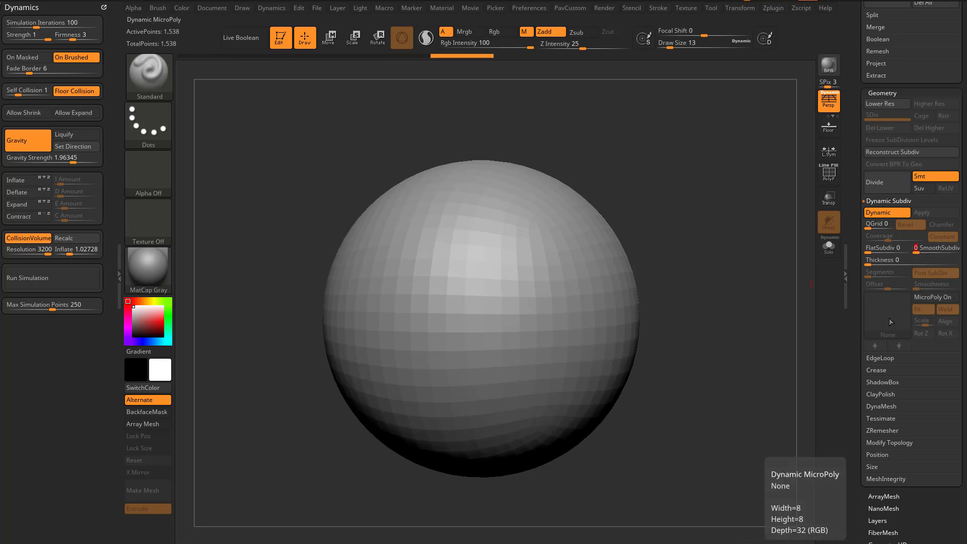
click(932, 297)
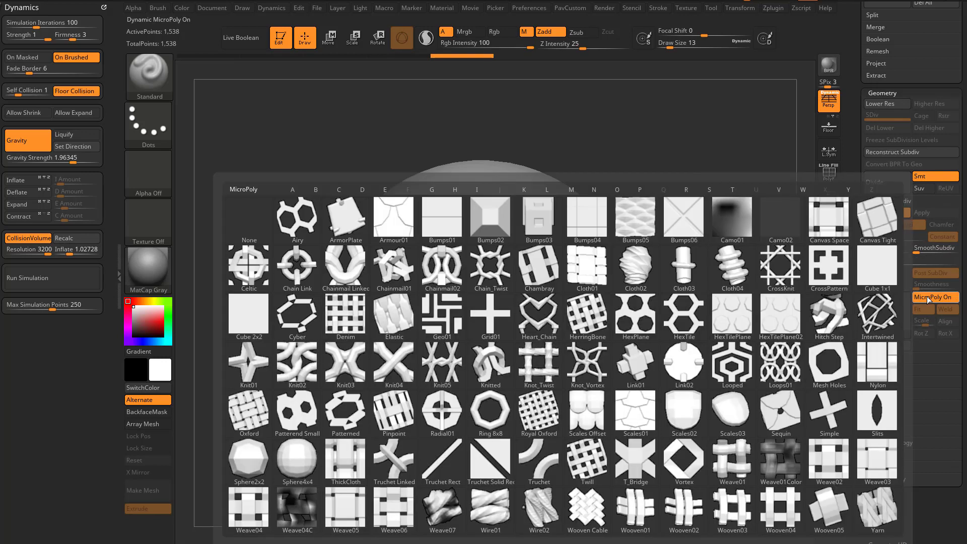
click(588, 401)
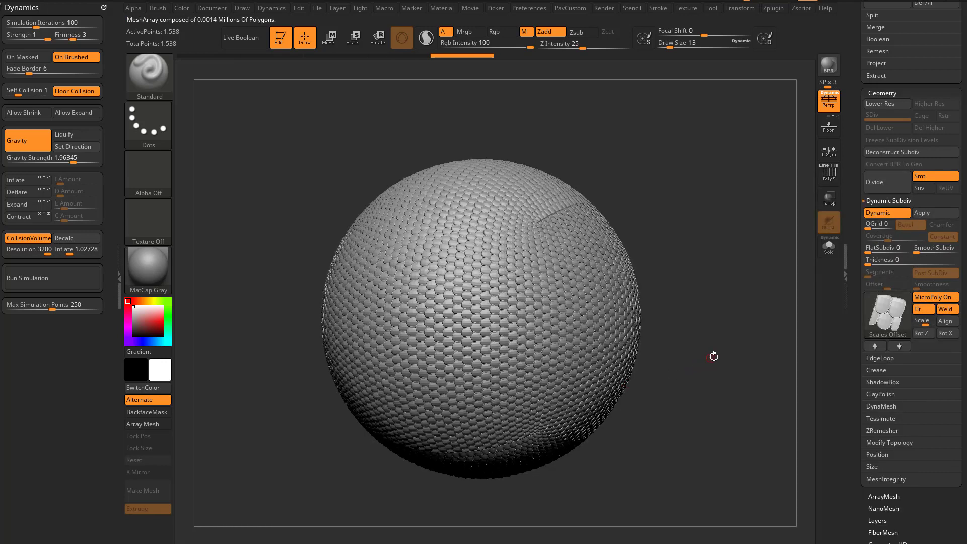
Examine how the Scales Offset units are oriented across the different areas of the sphere.
key(s)
mouse_move(716, 351)
mouse_down()
mouse_move(745, 349)
mouse_move(740, 368)
mouse_move(762, 382)
mouse_move(744, 331)
mouse_move(695, 275)
mouse_move(745, 247)
mouse_move(756, 333)
mouse_move(736, 342)
mouse_move(757, 327)
mouse_move(750, 366)
mouse_move(794, 349)
mouse_move(766, 350)
mouse_move(776, 362)
mouse_move(743, 356)
mouse_move(749, 374)
mouse_up()
key(s)
key(f)
key(s)
click(755, 381)
key(s)
click(753, 338)
key(s)
drag(749, 374, 754, 374)
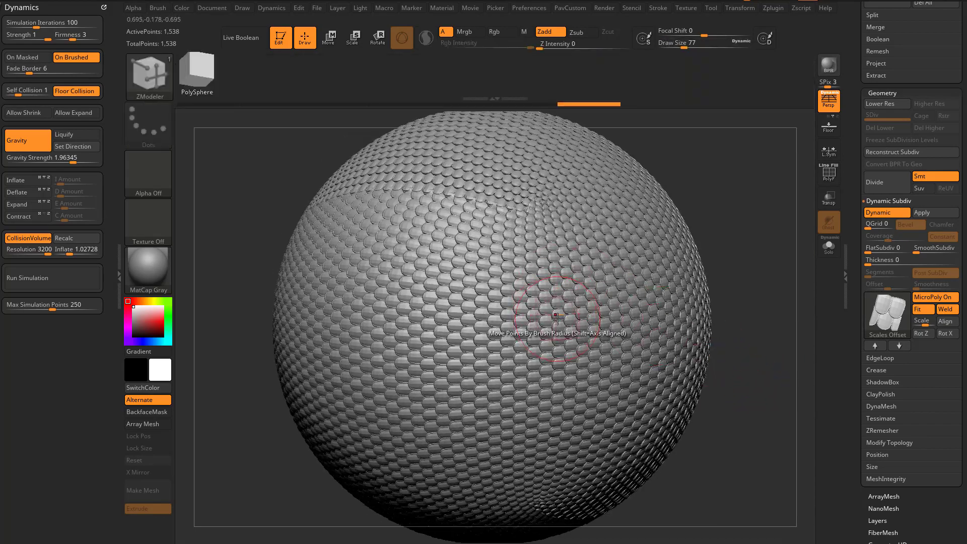
Switch back to the scale-covered cloth tool, leave Edit mode and empty the canvas.
click(877, 212)
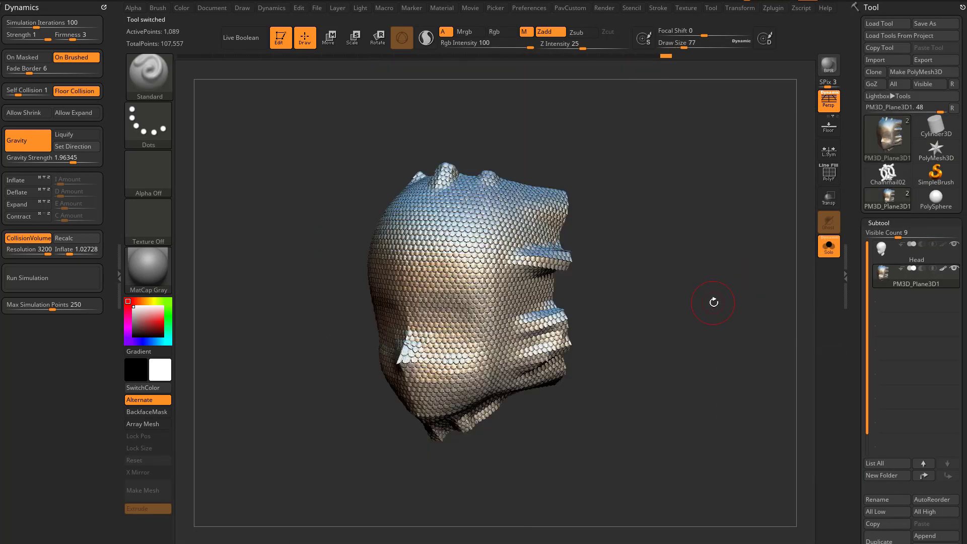
drag(714, 303, 723, 311)
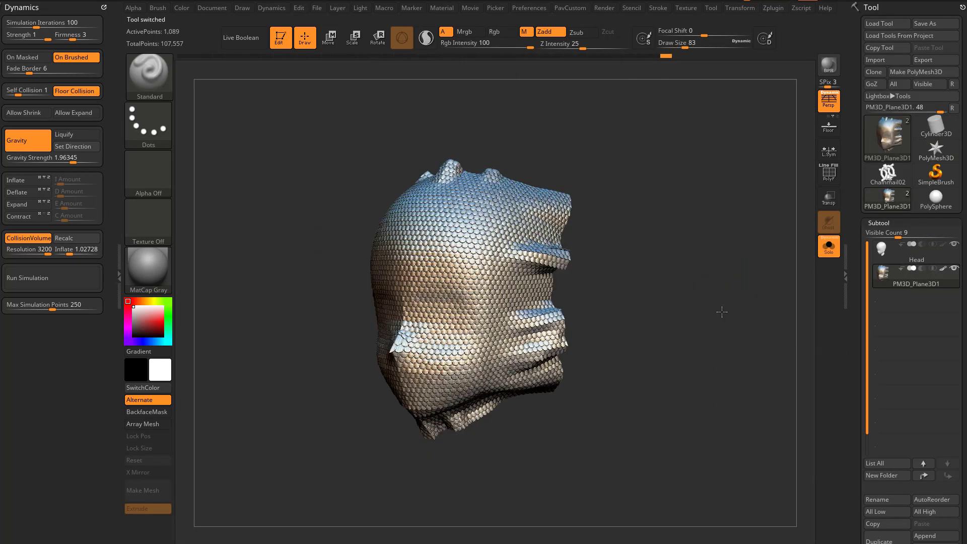
click(280, 39)
key(ctrl+n)
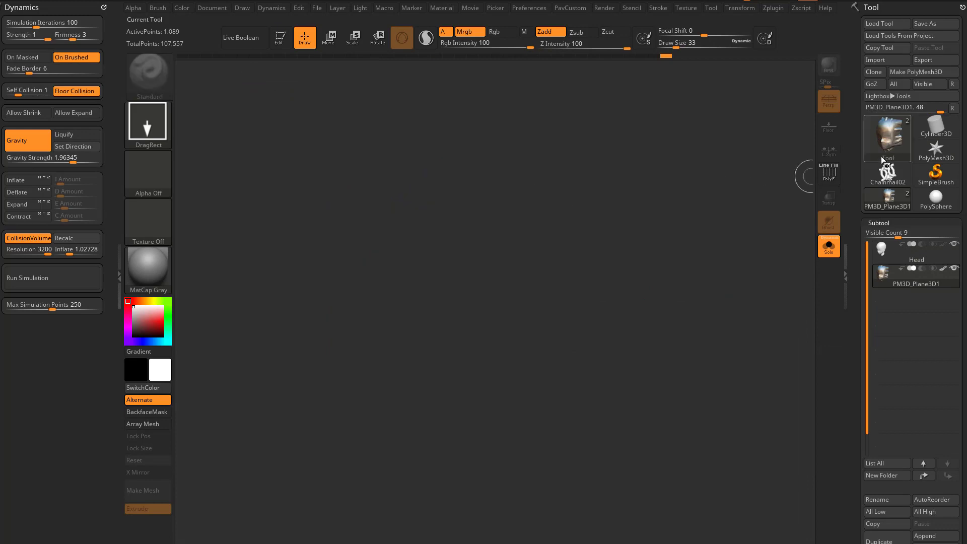
Choose the Plane3D primitive, draw it on the canvas and enter Edit mode.
click(886, 172)
click(886, 143)
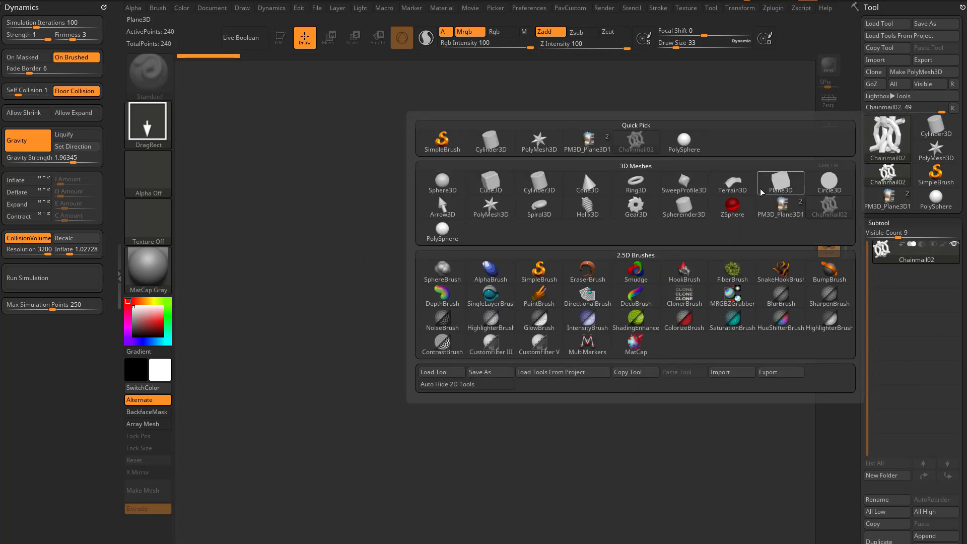
click(780, 181)
drag(527, 308, 578, 428)
click(279, 38)
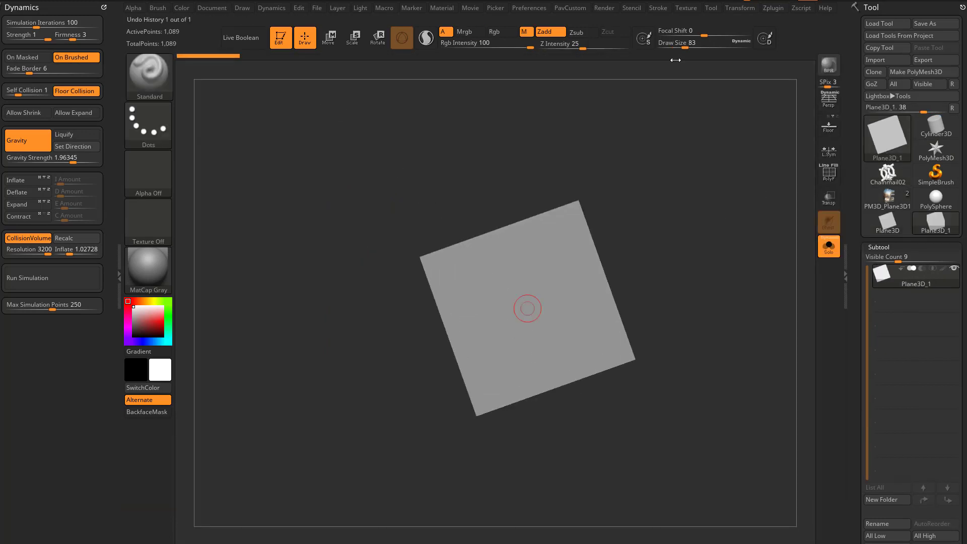
Convert the plane to a PolyMesh3D, display its polyframe and assign the SketchShaded2 material.
click(902, 72)
click(829, 173)
drag(754, 220, 753, 298)
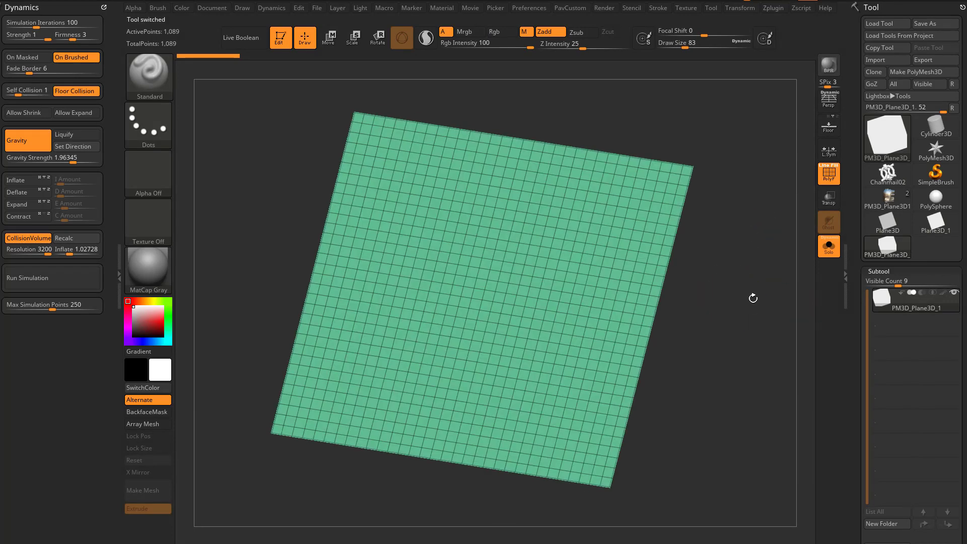
click(162, 265)
click(792, 348)
Reconstruct the plane to a coarser grid and cover it with the CrossPattern MicroPoly through Dynamic Subdiv.
drag(858, 352, 859, 214)
click(896, 181)
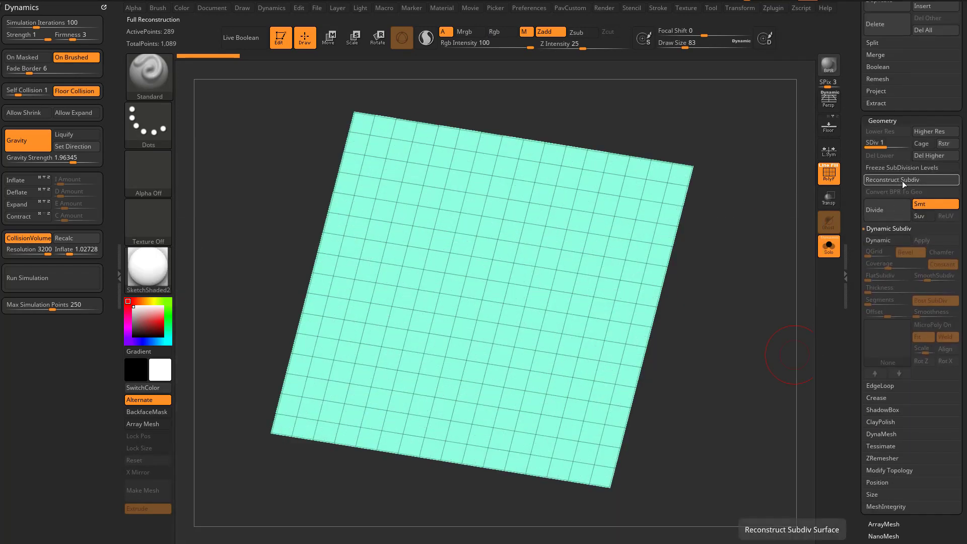
click(884, 240)
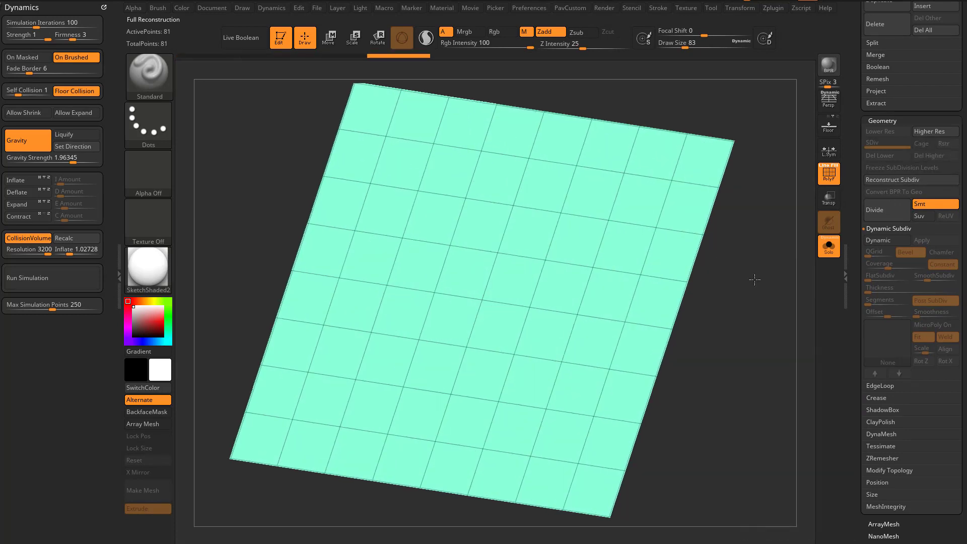
drag(922, 276, 856, 242)
click(922, 280)
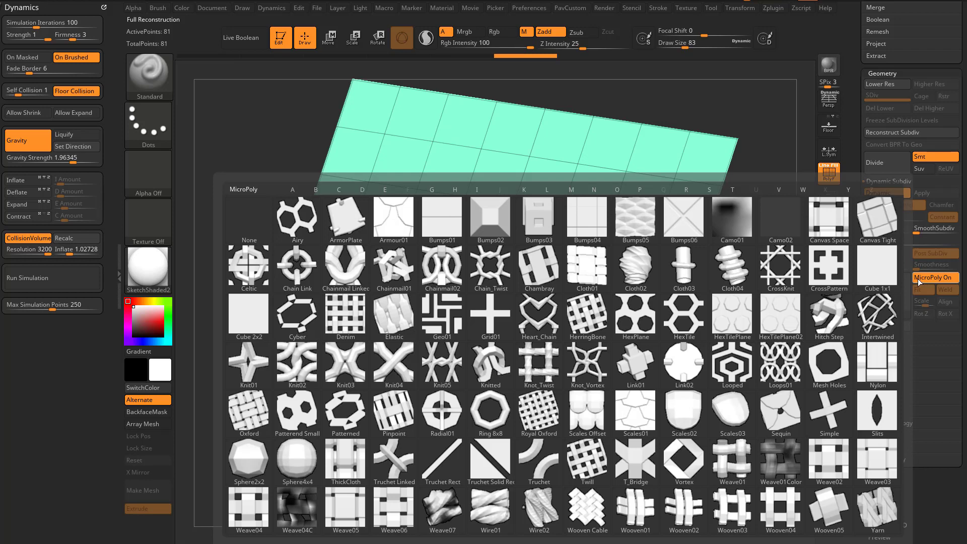
click(829, 270)
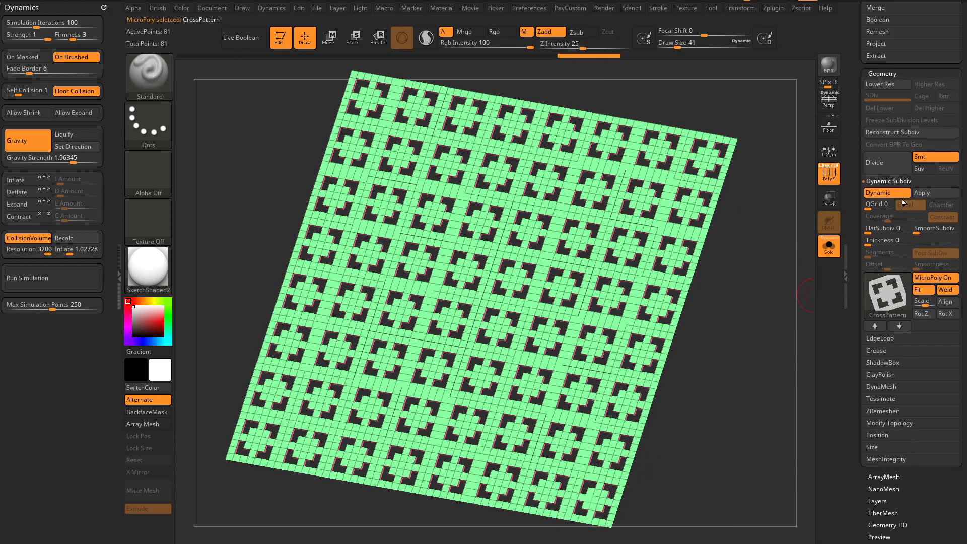
Reconstruct the plane down to a two-by-two grid and apply the CrossPattern MicroPoly as real geometry.
click(909, 134)
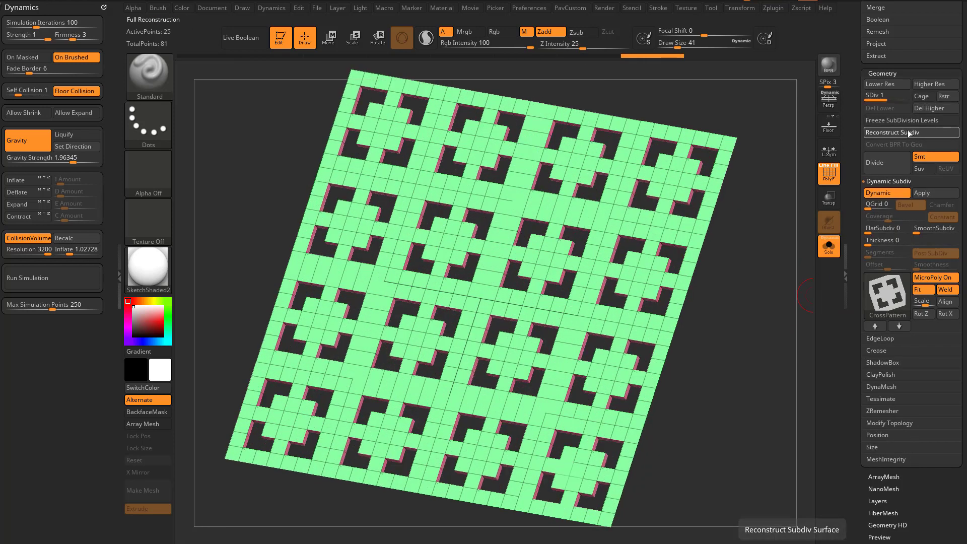
click(909, 134)
drag(744, 280, 777, 248)
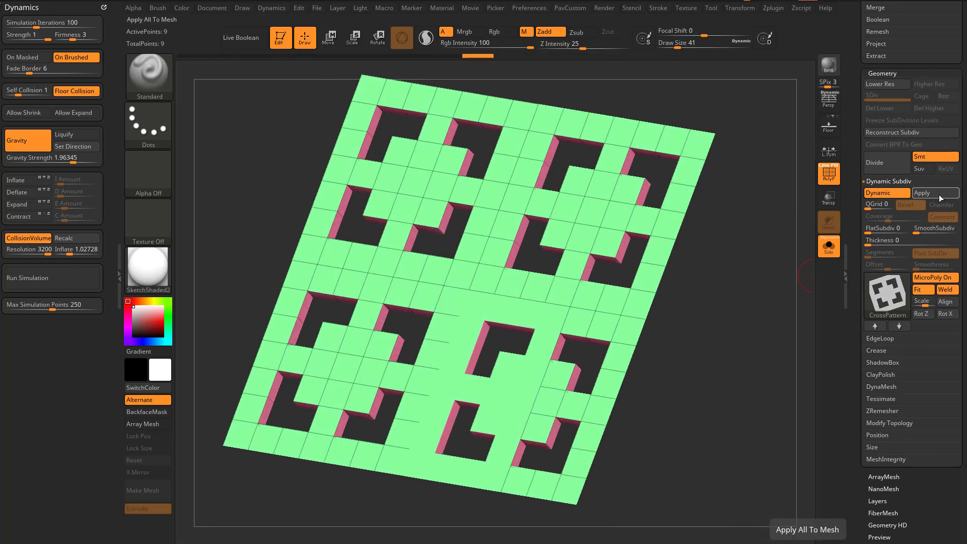
click(922, 193)
Isolate the green front-face polygroup and delete the hidden remainder of the mesh.
key(ctrl+shift)
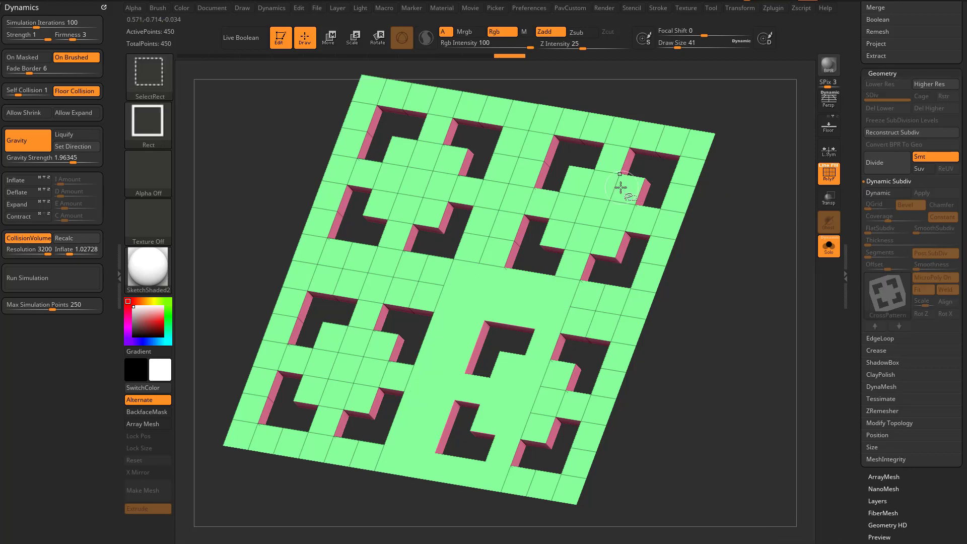
ctrl+shift+click(582, 196)
mouse_move(751, 297)
mouse_down()
mouse_move(788, 318)
mouse_move(760, 306)
mouse_up()
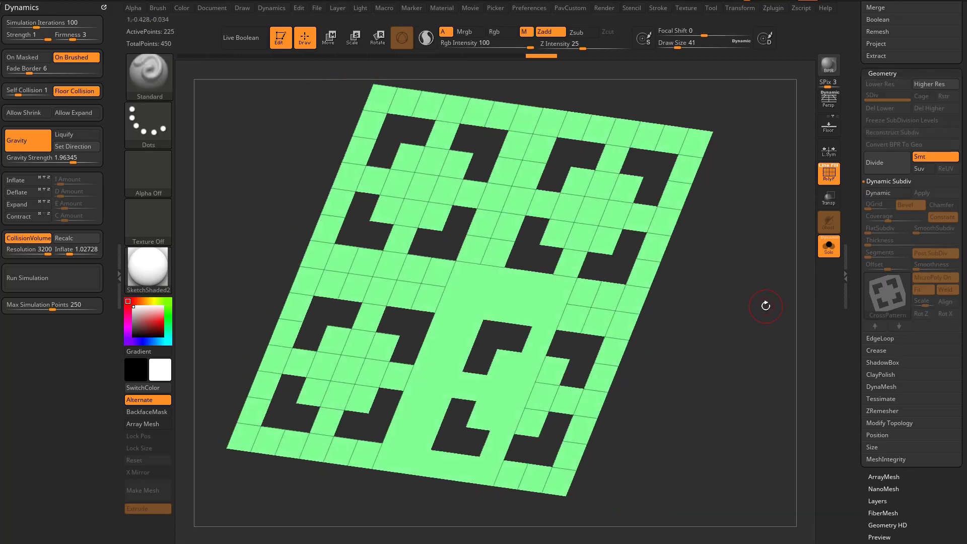
mouse_move(855, 242)
mouse_down()
mouse_move(855, 208)
mouse_move(855, 245)
mouse_move(855, 224)
mouse_up()
key(shift)
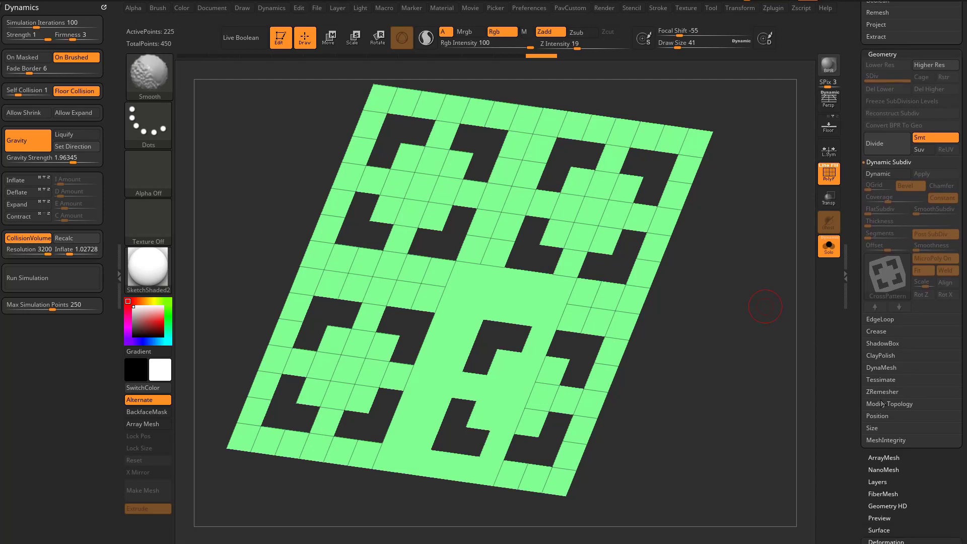
click(882, 404)
scroll(883, 406, down, 5)
click(883, 406)
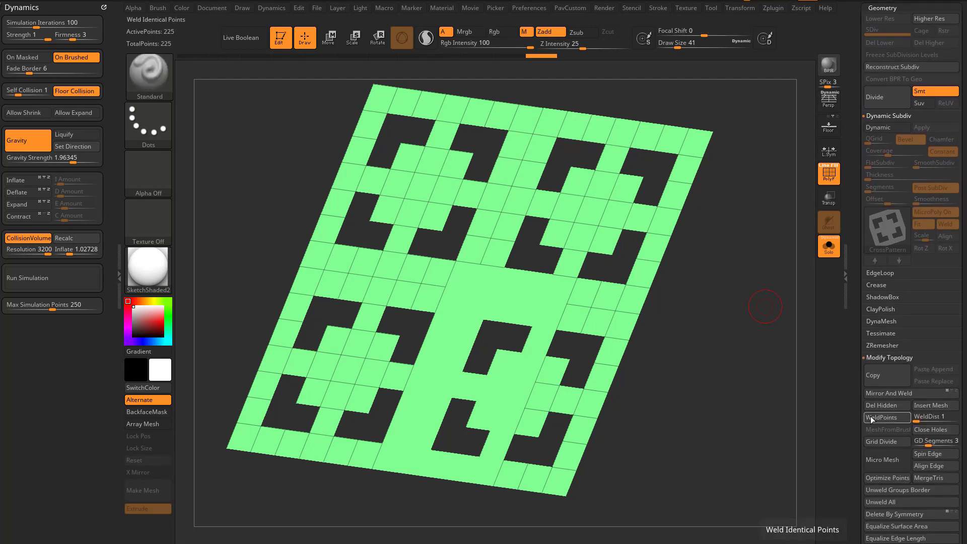
Reactivate Dynamic Subdiv on the cut-out mesh and change its MicroPoly to Cloth03.
scroll(870, 416, up, 5)
click(887, 275)
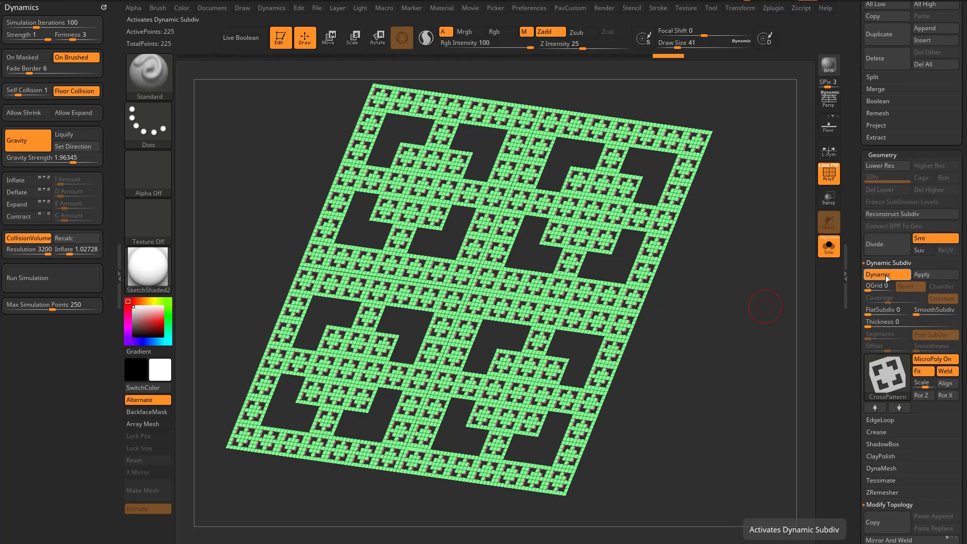
click(892, 375)
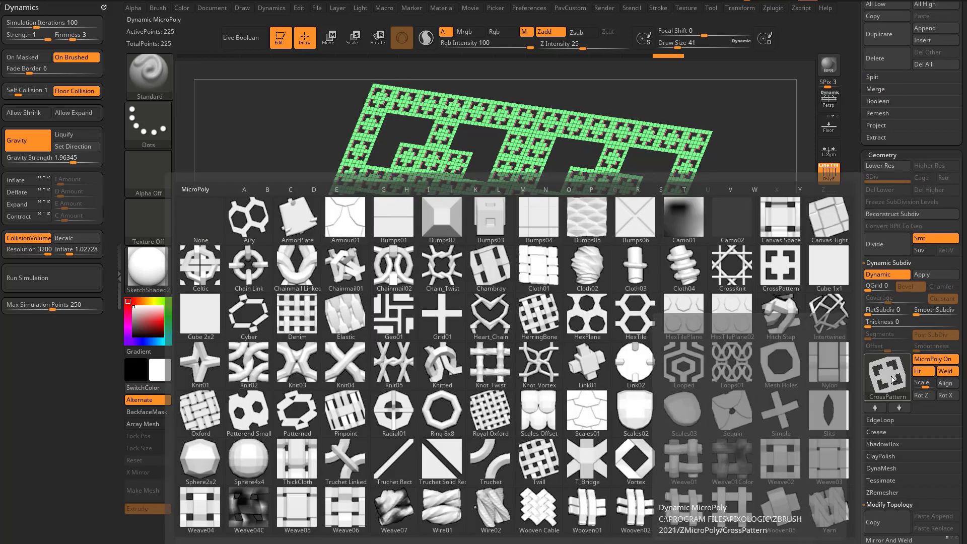
click(643, 273)
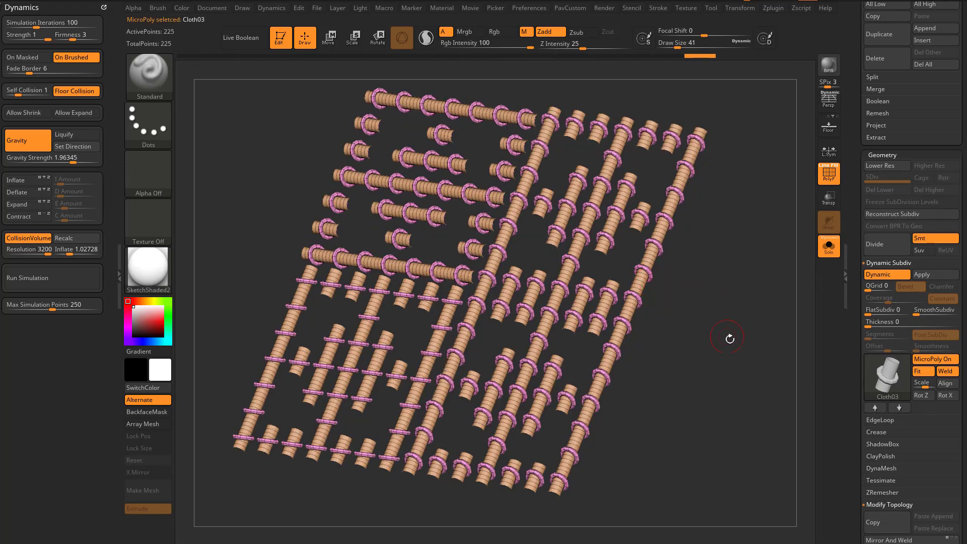
Align the Cloth03 units across the cut-out mesh.
scroll(942, 323, down, 3)
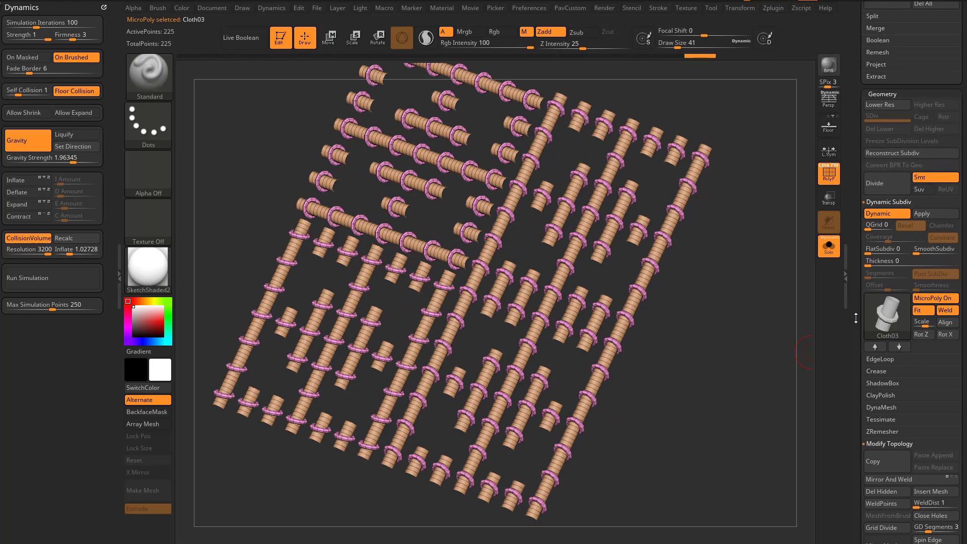
click(945, 323)
drag(721, 344, 766, 376)
Turn off Dynamic Subdiv, switch to the ZModeler brush and set its polygon action to Spin Edges on a single poly.
click(884, 215)
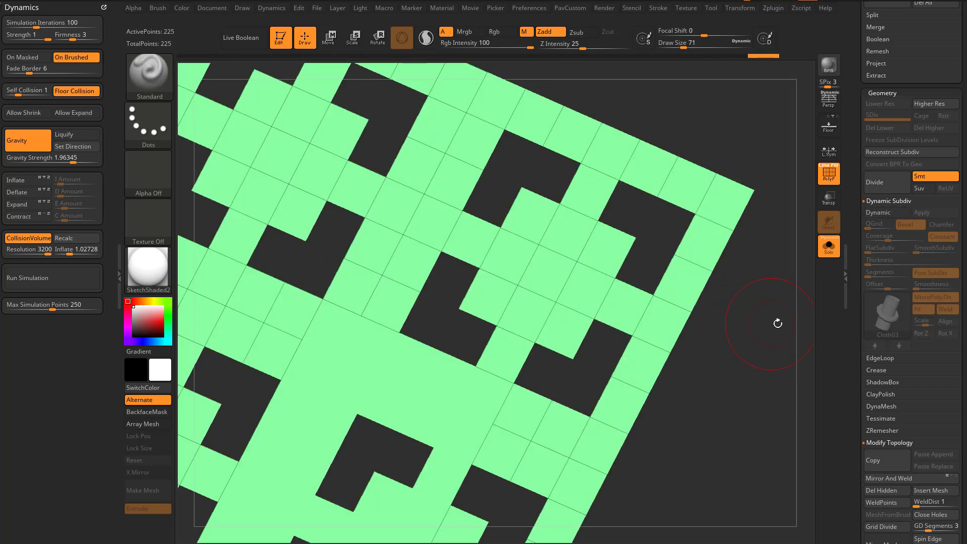
key(b)
key(z)
key(m)
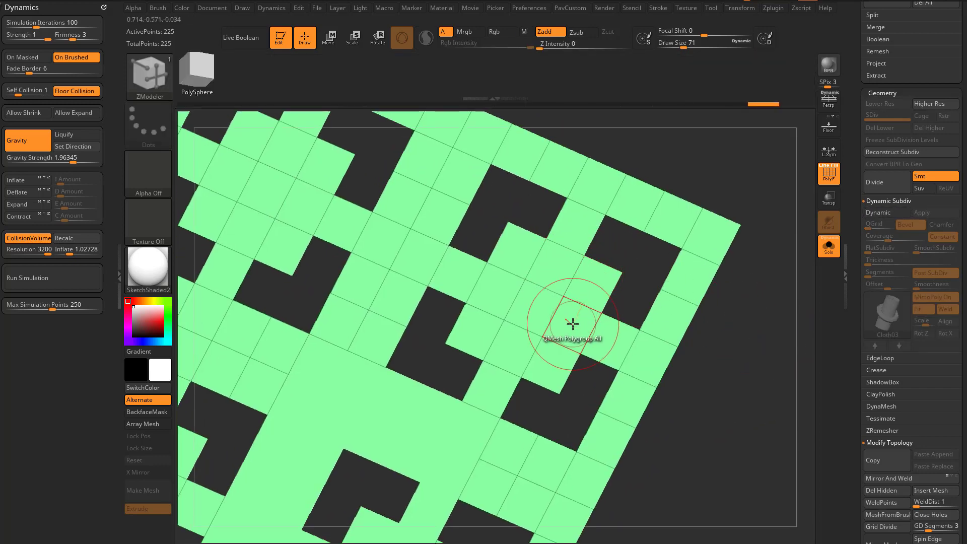
key(space)
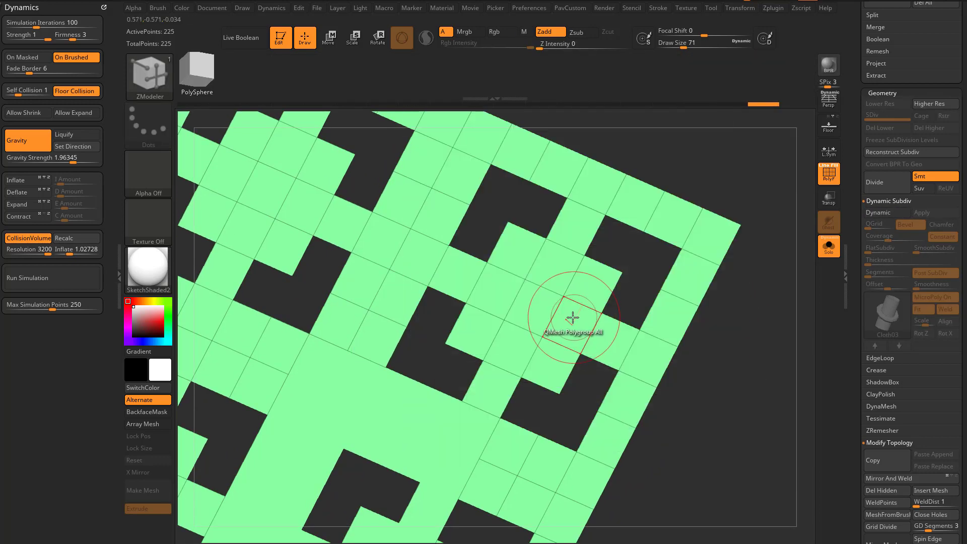
key(b)
key(z)
key(m)
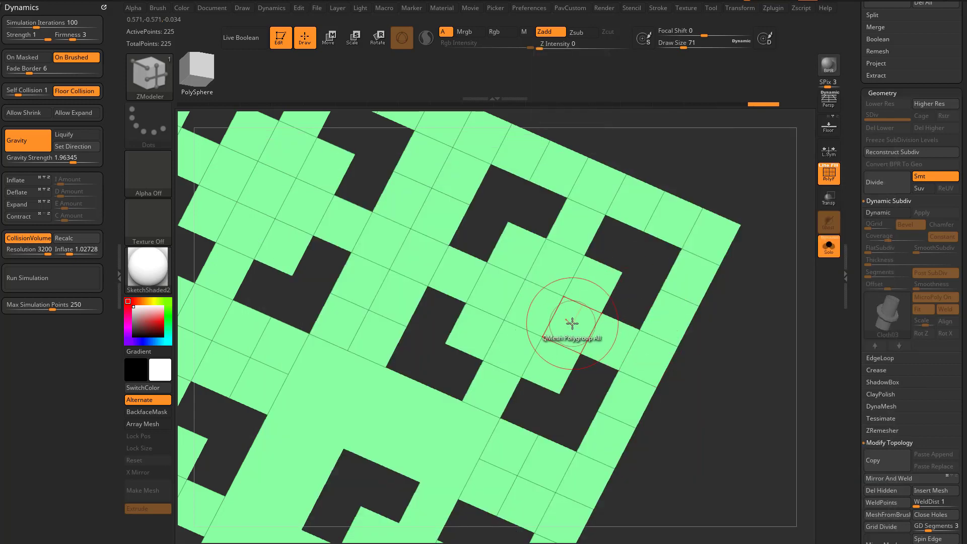
key(space)
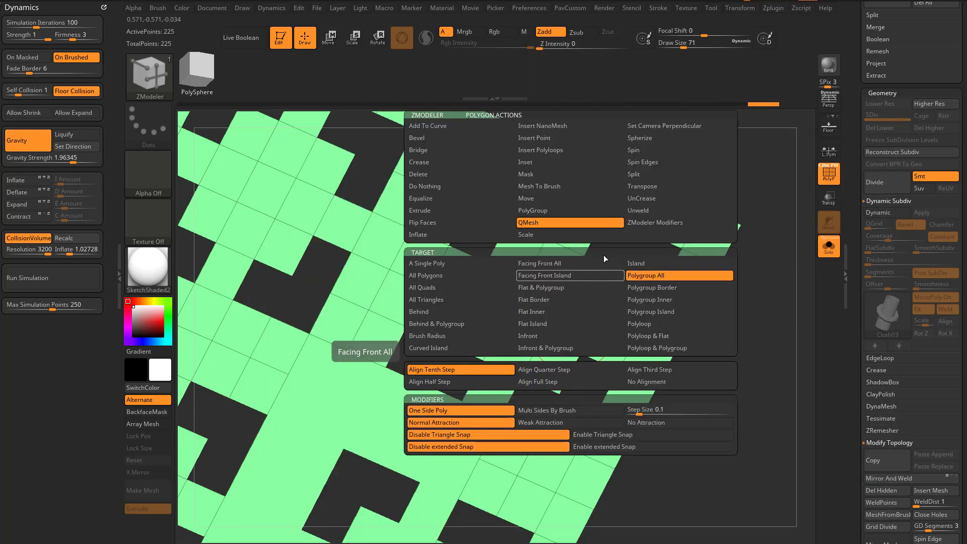
click(650, 165)
alt+drag(788, 305, 787, 281)
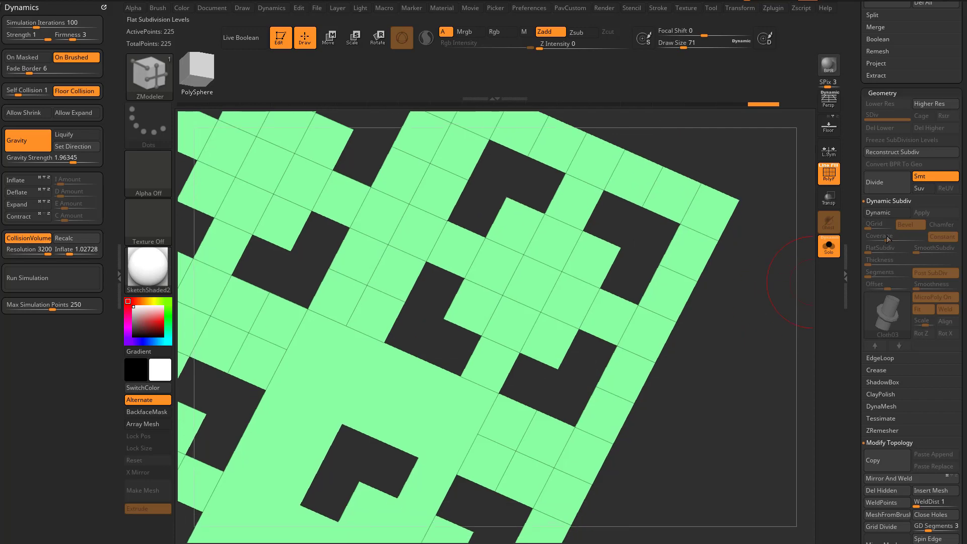
Turn Dynamic Subdiv back on and spin three neighbouring Cloth03 units of one short strand crosswise.
click(888, 213)
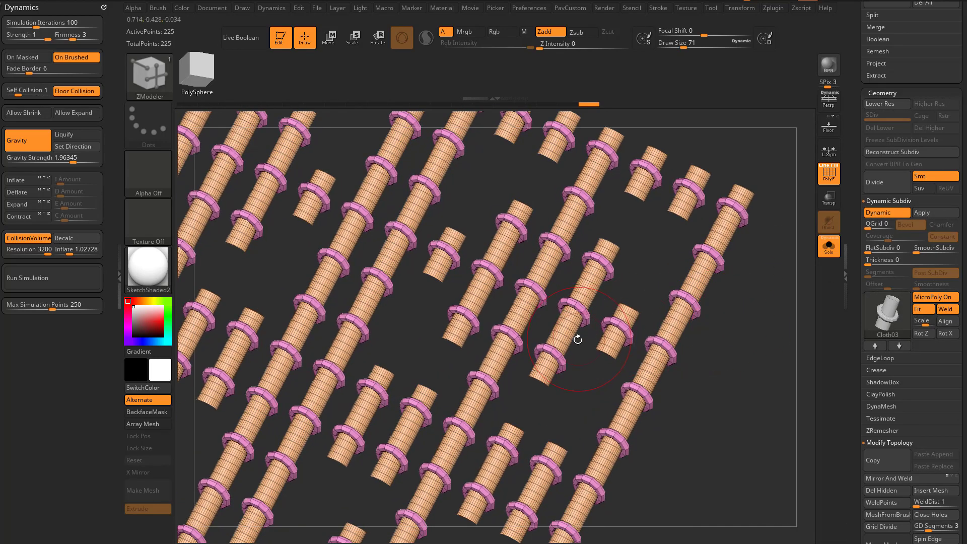
click(552, 356)
click(573, 313)
click(597, 267)
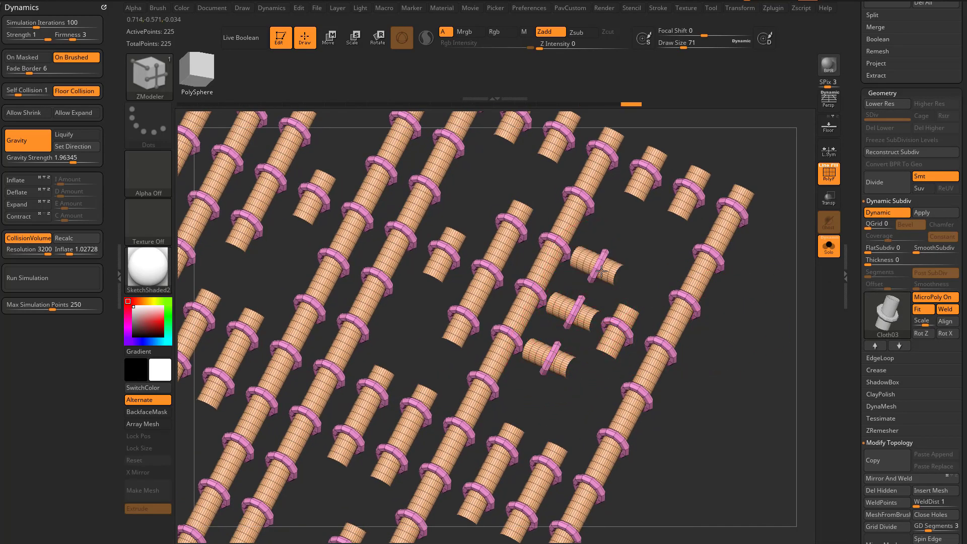
Spin the adjacent Cloth03 units in the neighbouring strands to extend the three crosswise rows.
drag(747, 318, 713, 315)
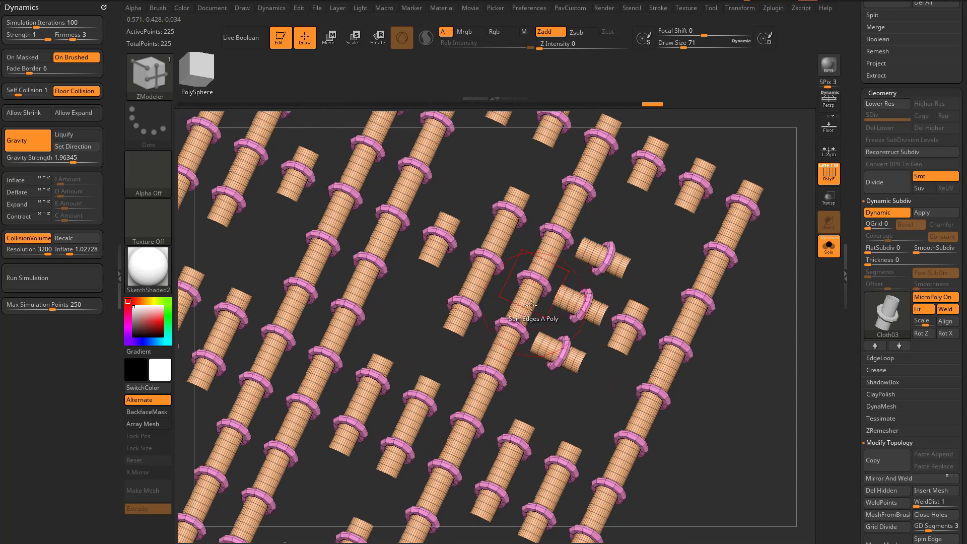
click(471, 310)
click(486, 259)
click(534, 282)
click(555, 232)
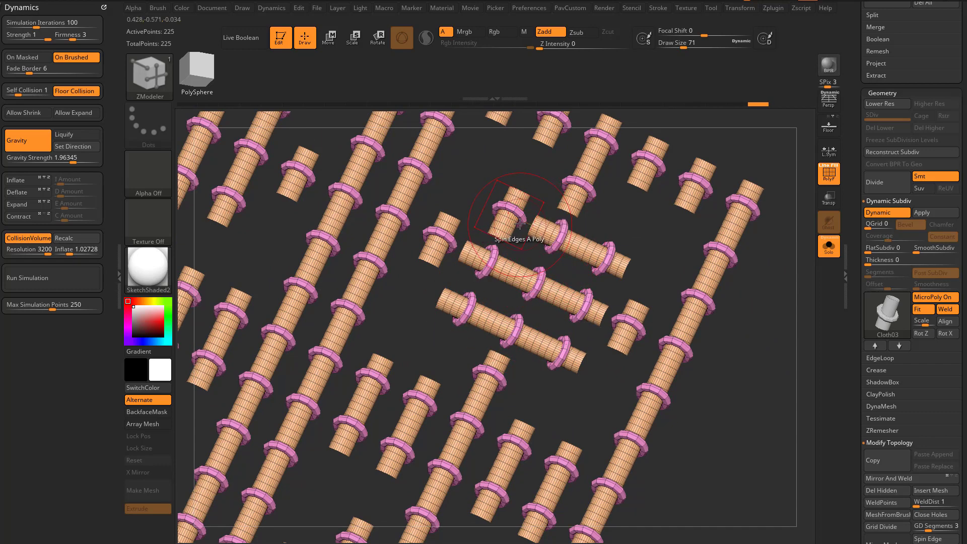
Spin the remaining units in the middle crosswise row so that it runs across the full width of the mesh.
drag(693, 254, 705, 294)
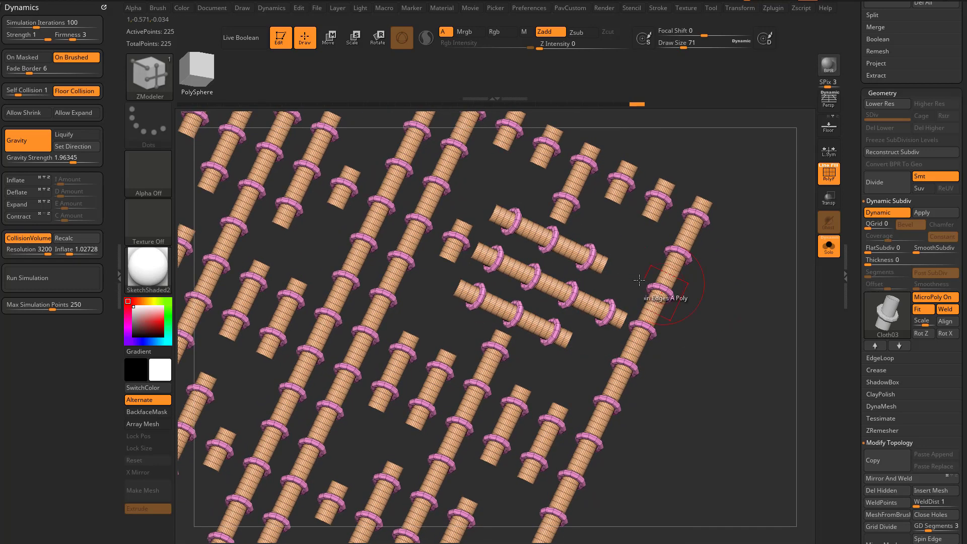
drag(468, 236, 670, 299)
drag(460, 266, 398, 288)
click(345, 271)
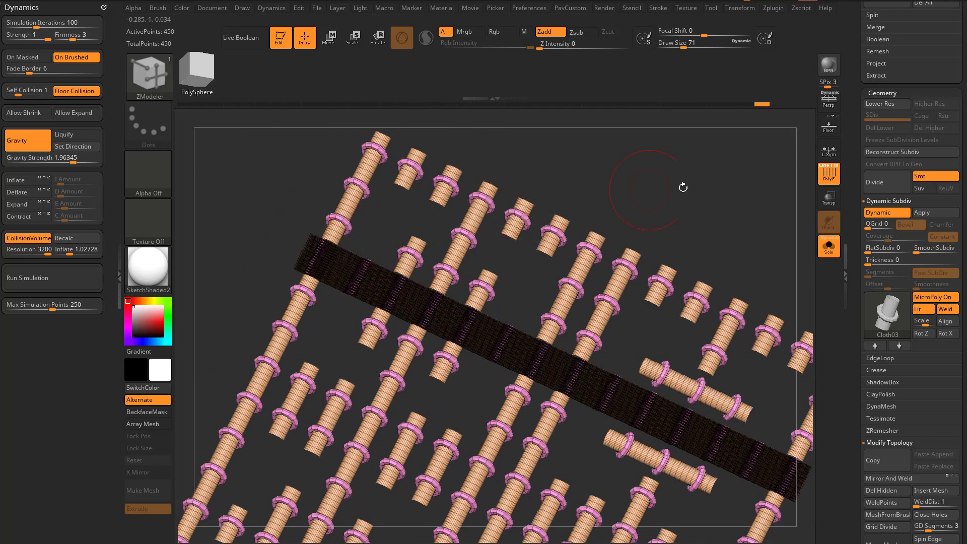
alt+drag(716, 233, 743, 289)
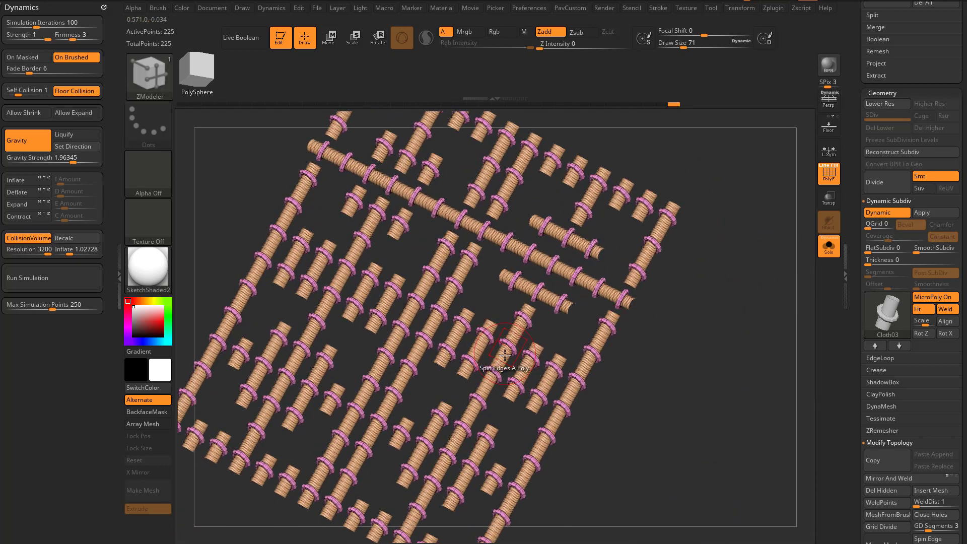
Spin the units where the long strands cross the crosswise rows back in line, toggling one above the crossing to compare orientations.
click(572, 255)
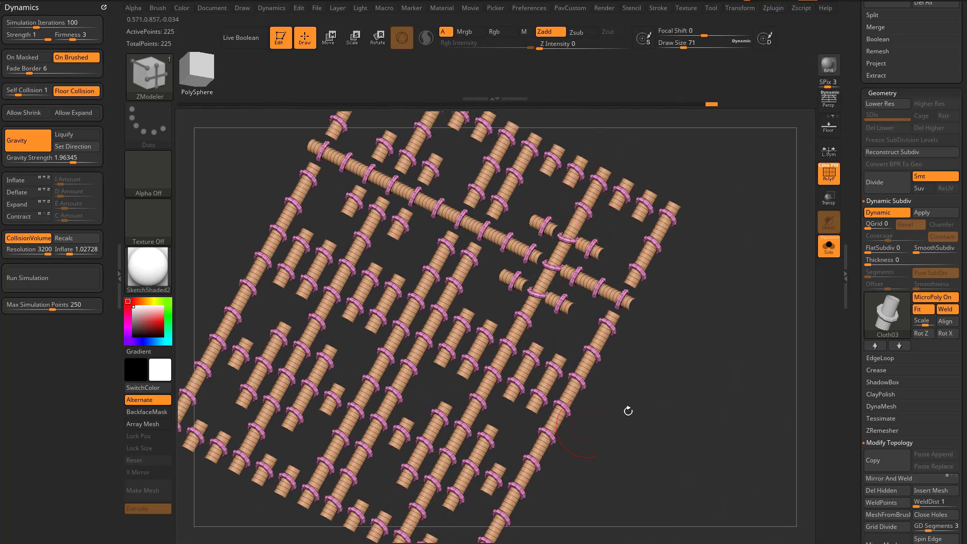
right_drag(628, 411, 701, 337)
right_drag(581, 288, 626, 301)
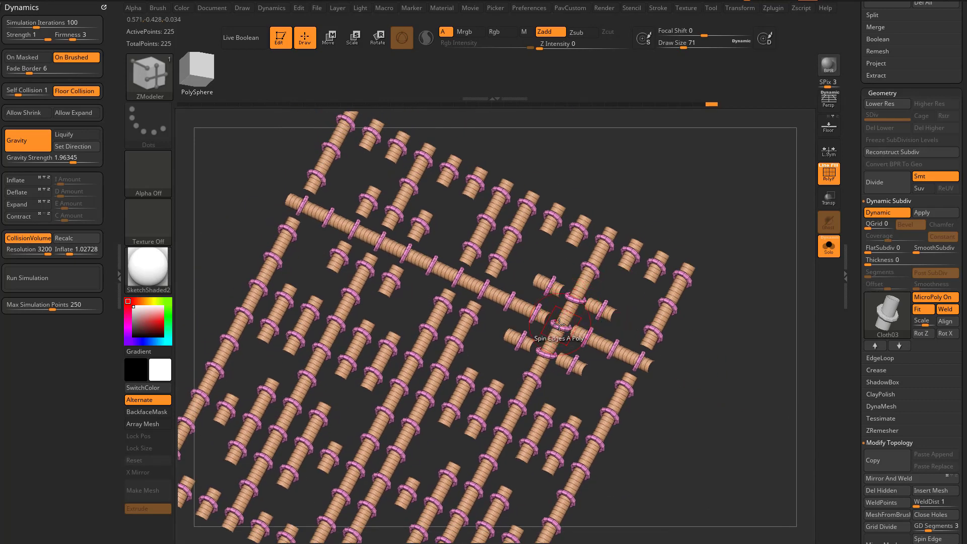
right_drag(614, 337, 705, 325)
right_drag(494, 234, 744, 378)
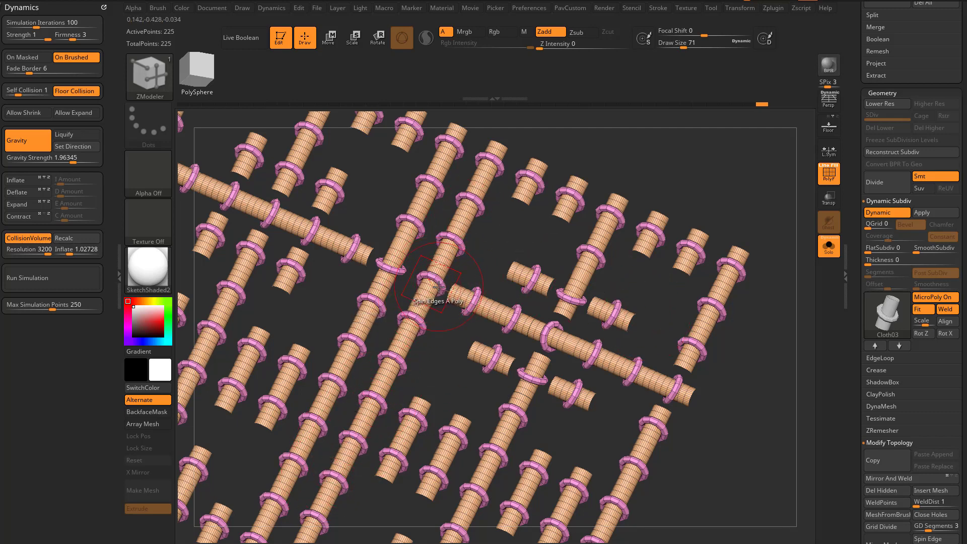
drag(780, 410, 750, 399)
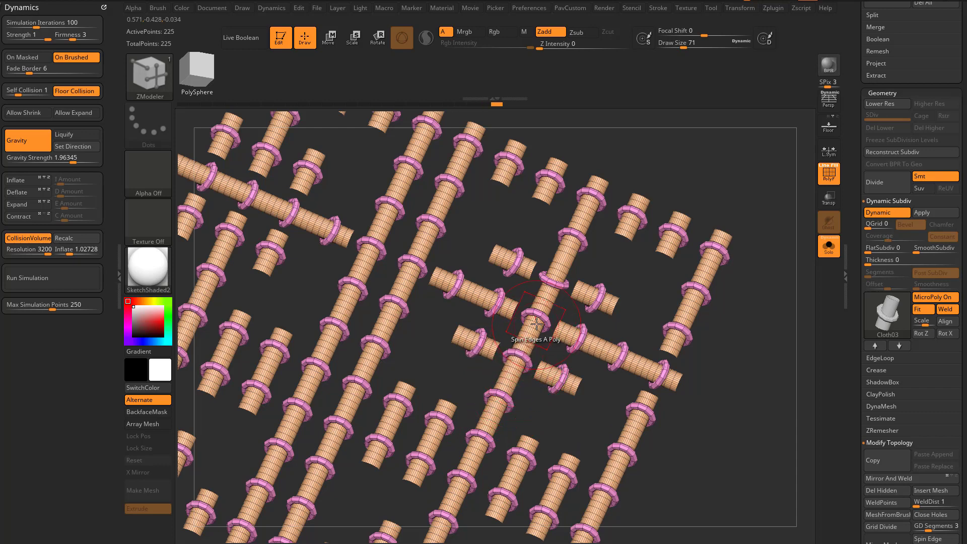
click(556, 282)
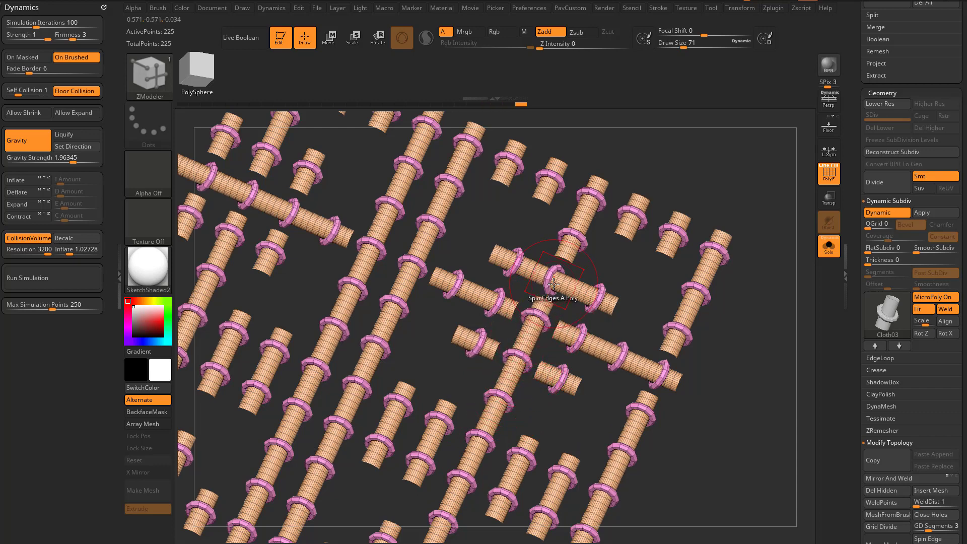
click(556, 282)
Apply the Cloth03 MicroPoly as real geometry and smooth it using Dynamic Subdiv with MicroPoly off.
alt+drag(751, 354, 803, 352)
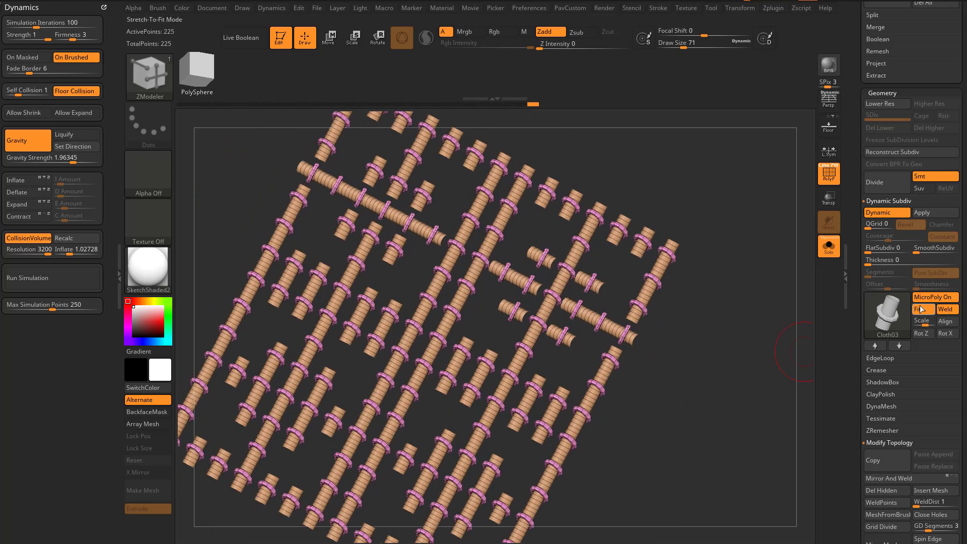
drag(814, 286, 842, 259)
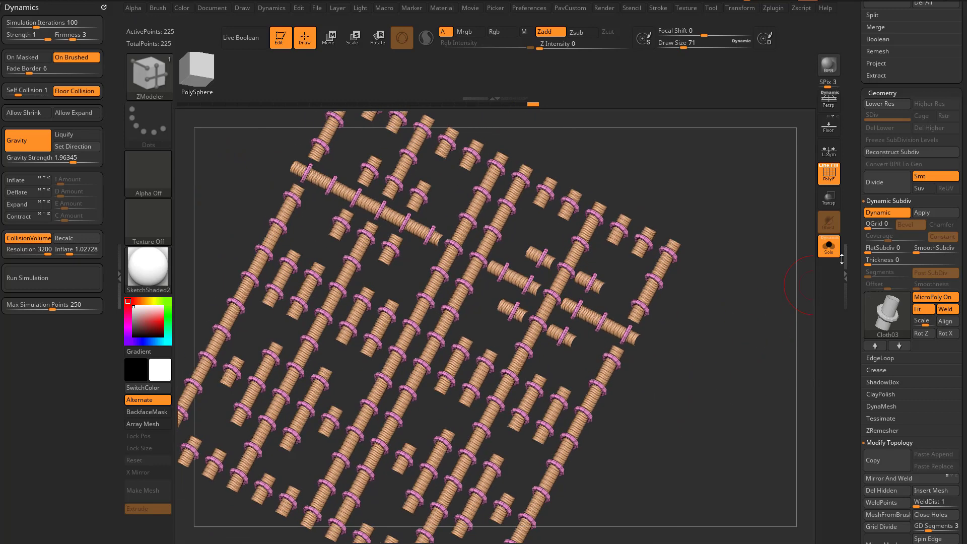
click(927, 211)
click(884, 213)
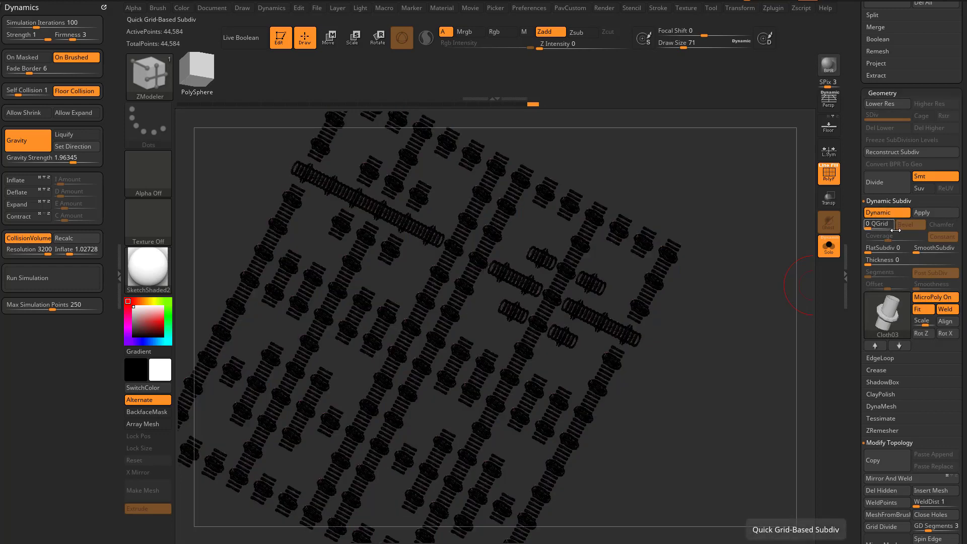
click(922, 298)
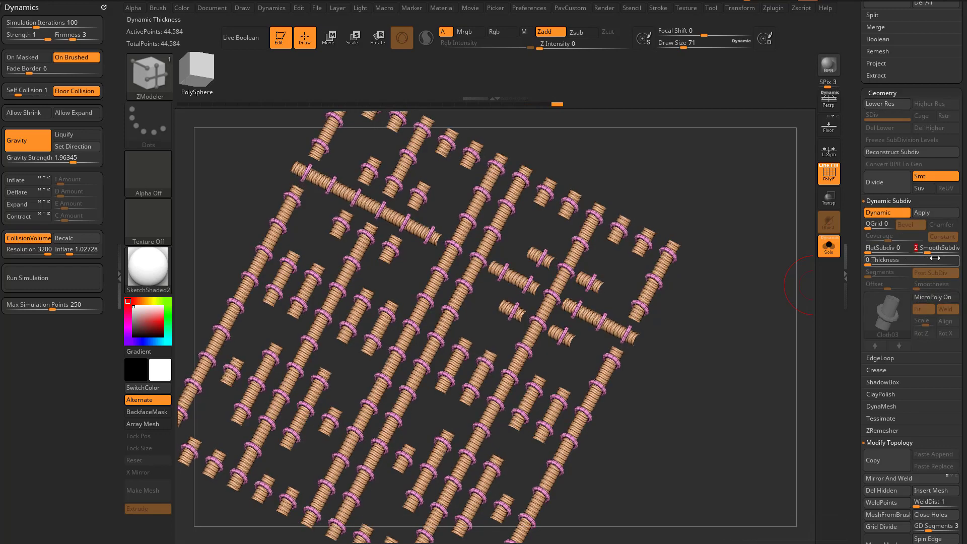
drag(796, 303, 635, 312)
drag(712, 342, 568, 257)
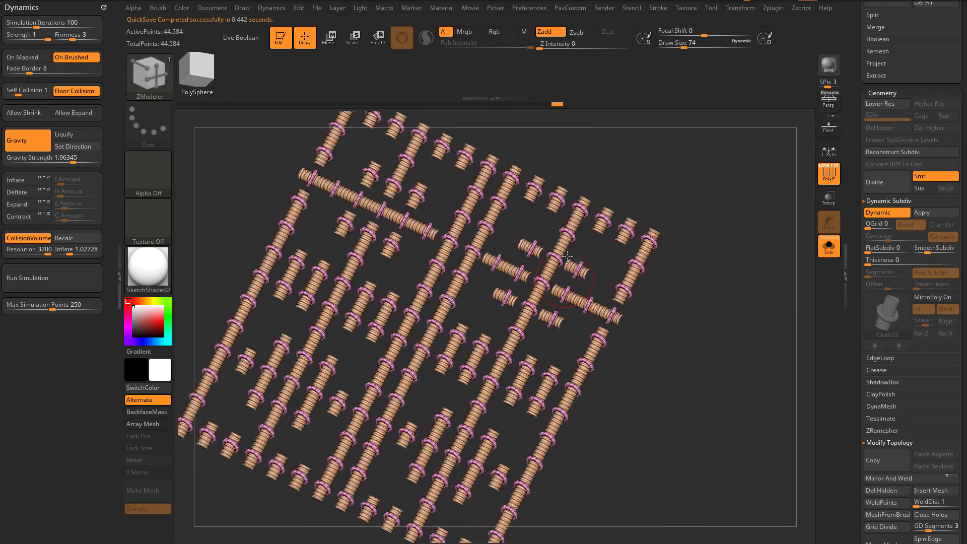
Go back in the undo history to the plain gridded plane and give it the HexTile MicroPoly.
drag(646, 360, 490, 395)
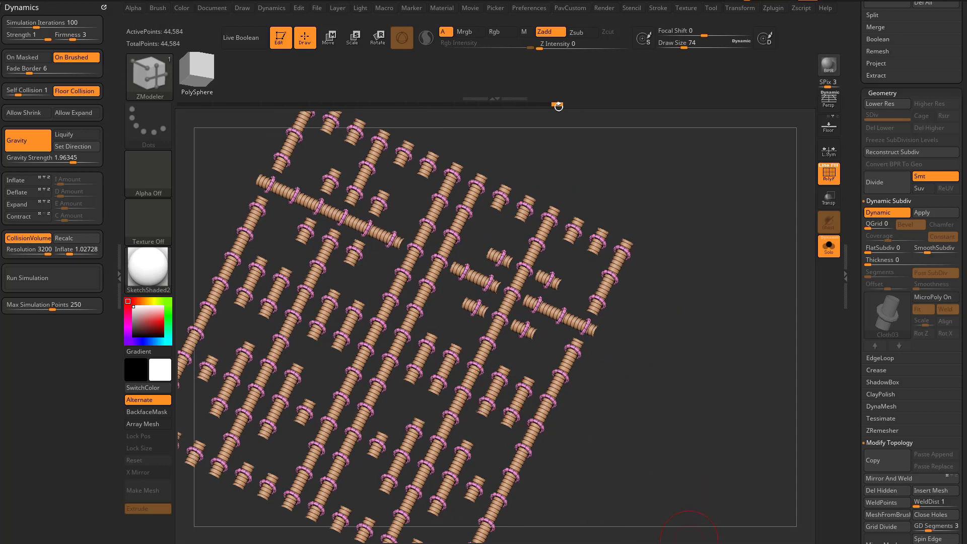
drag(558, 105, 211, 125)
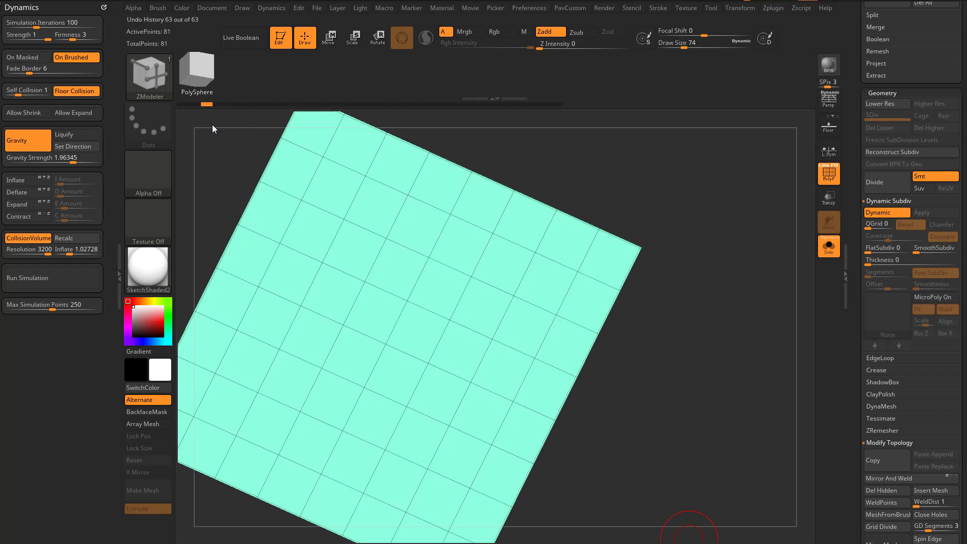
drag(695, 419, 731, 404)
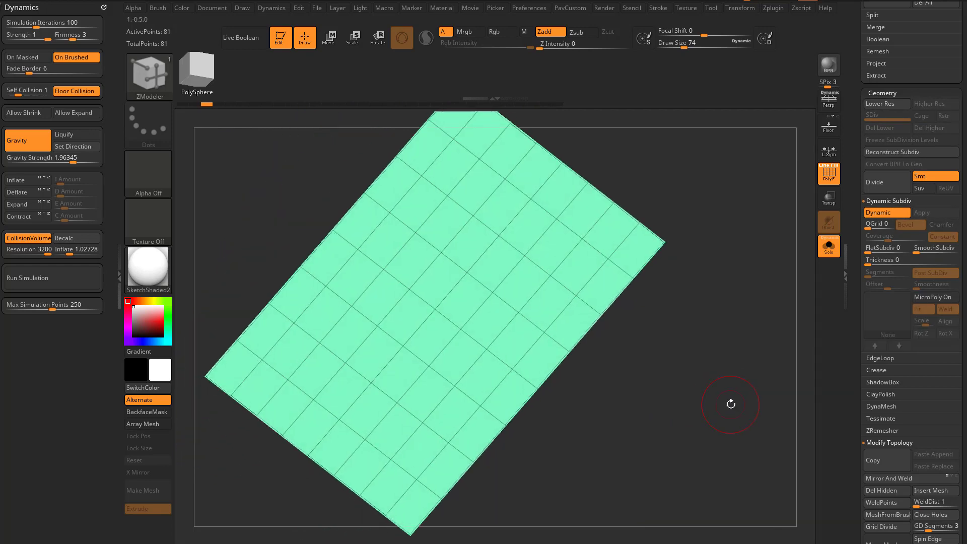
click(926, 298)
click(890, 315)
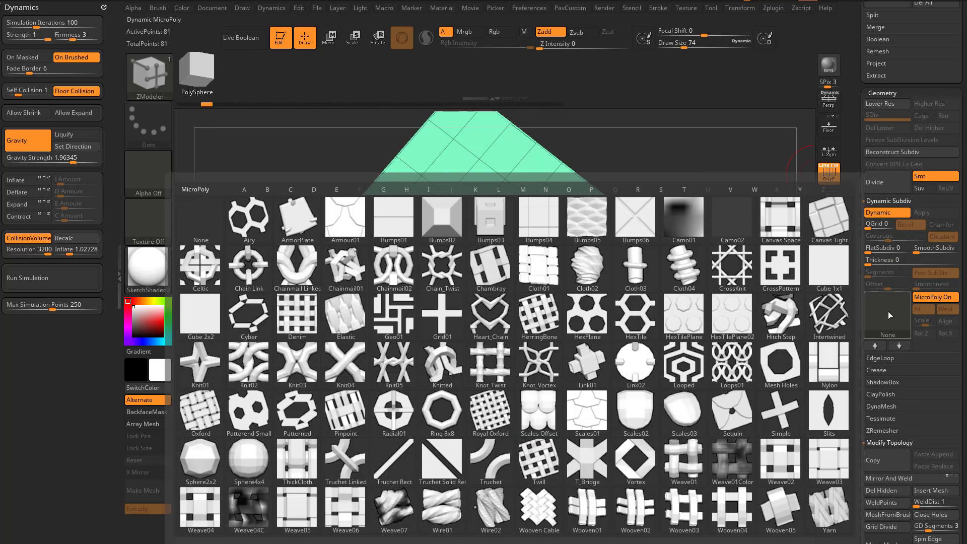
click(635, 316)
drag(743, 349, 733, 371)
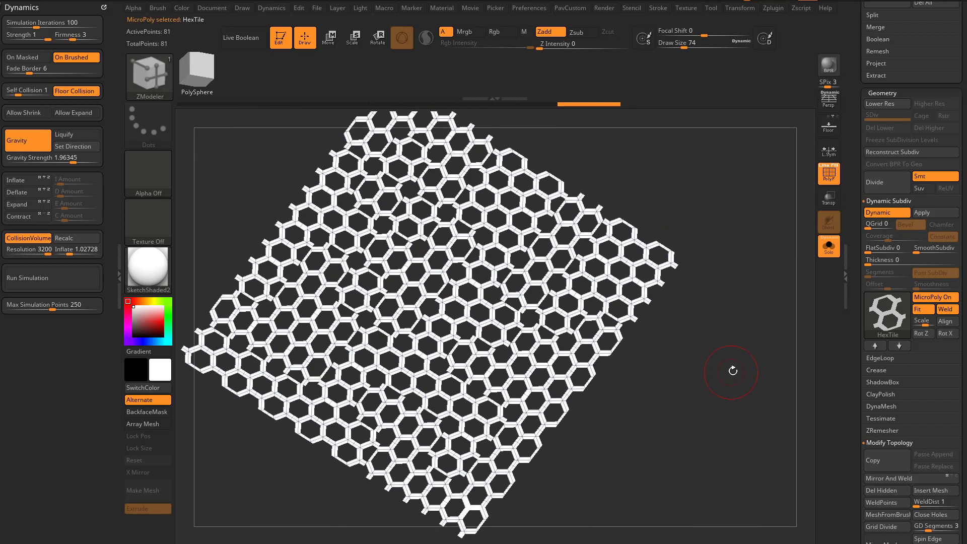
Set the draw size to 59 and apply the aligned HexTile MicroPoly as real geometry.
mouse_move(672, 338)
mouse_down()
mouse_move(674, 352)
mouse_move(693, 353)
mouse_move(704, 370)
mouse_move(661, 300)
mouse_move(715, 376)
mouse_move(693, 345)
mouse_move(698, 363)
mouse_up()
key(s)
click(715, 367)
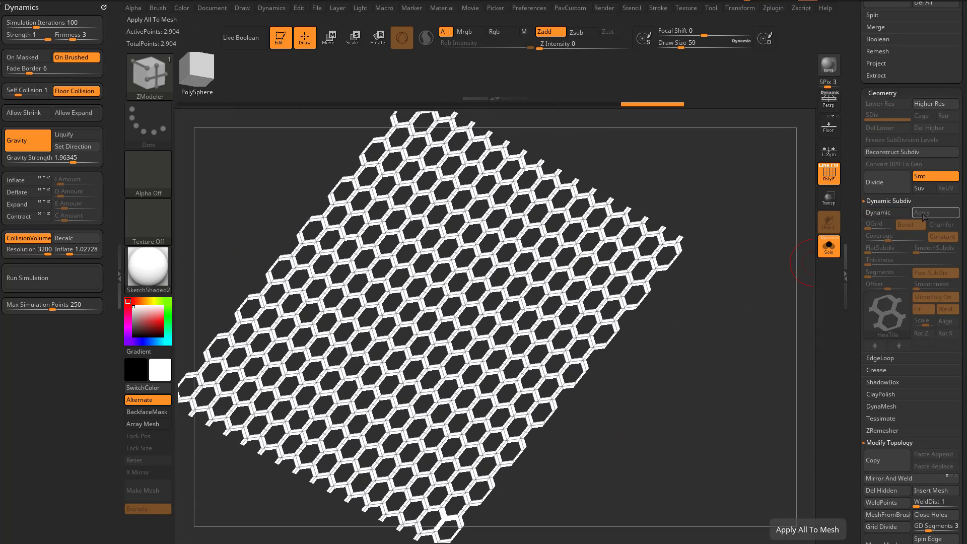
Turn Dynamic Subdiv back on with MicroPoly off and give the hex mesh a Thickness of about 0.036.
click(902, 214)
click(926, 298)
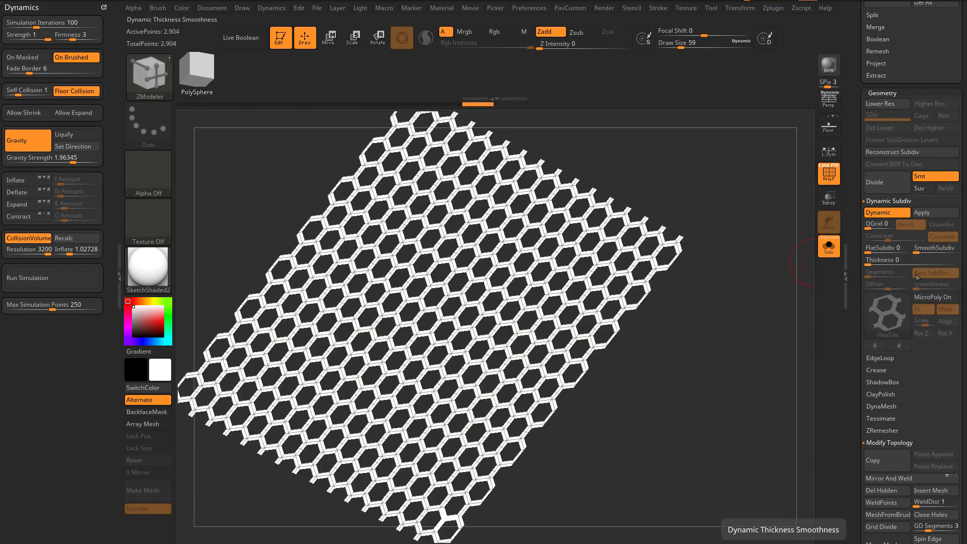
drag(879, 260, 907, 260)
mouse_move(745, 324)
mouse_down()
mouse_move(682, 276)
mouse_move(752, 321)
mouse_up()
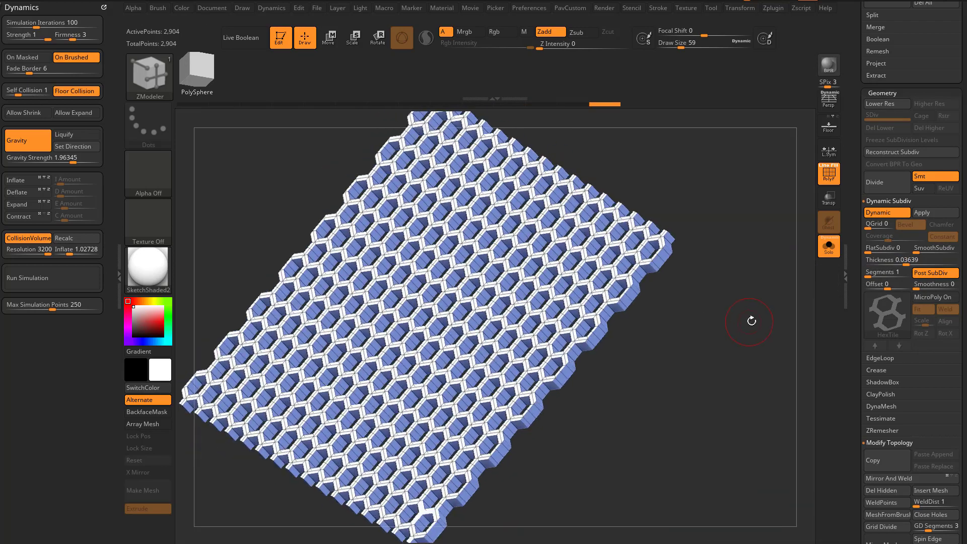
Undo the hex mesh's thickness and applied geometry to return to the plane with the live, unaligned HexTile MicroPoly.
key(ctrl+z)
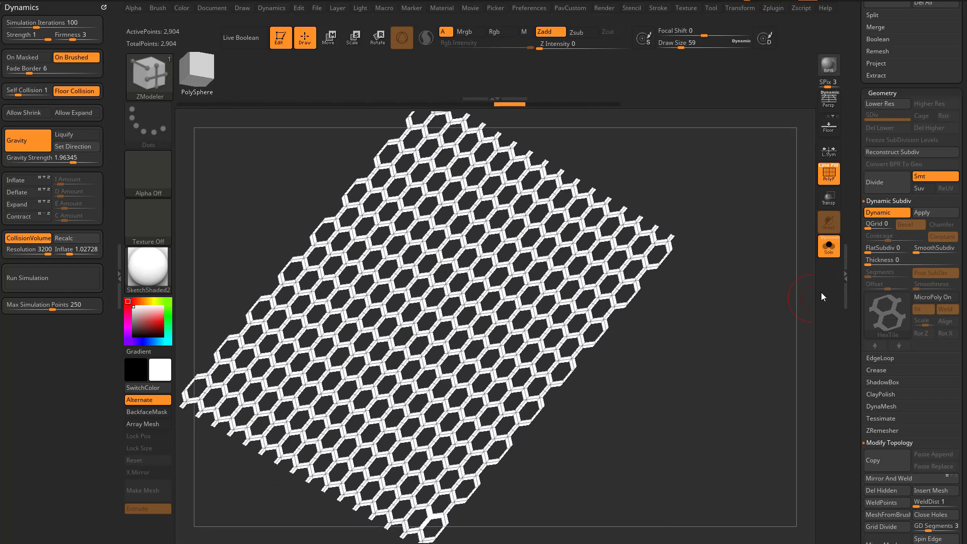
key(ctrl+z)
key(ctrl+z)
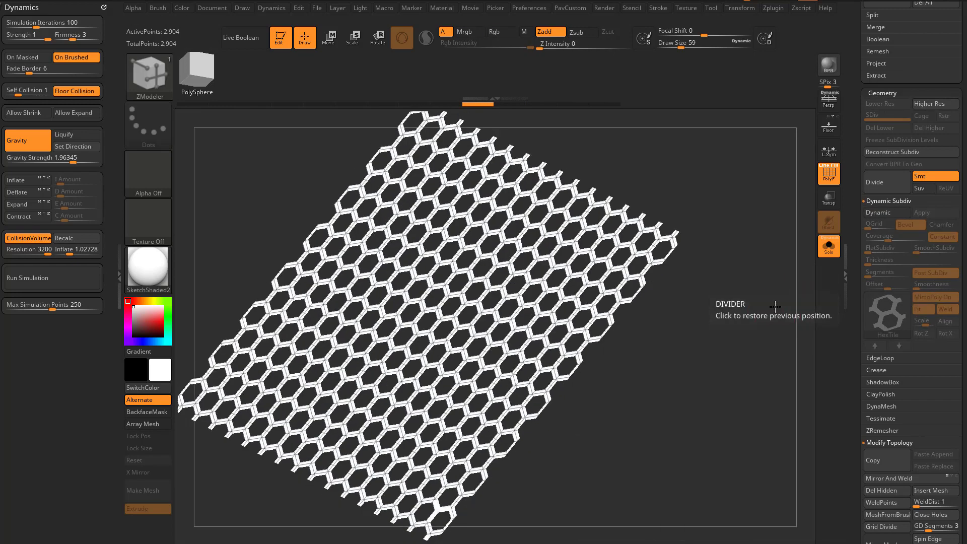
key(ctrl+z)
click(886, 217)
click(893, 258)
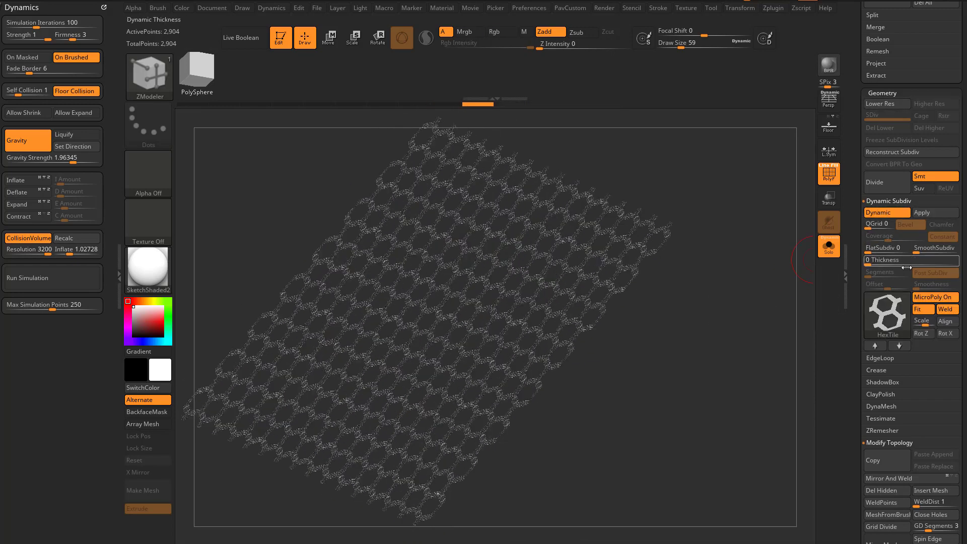
key(ctrl+z)
key(ctrl+z)
key(ctrl+z)
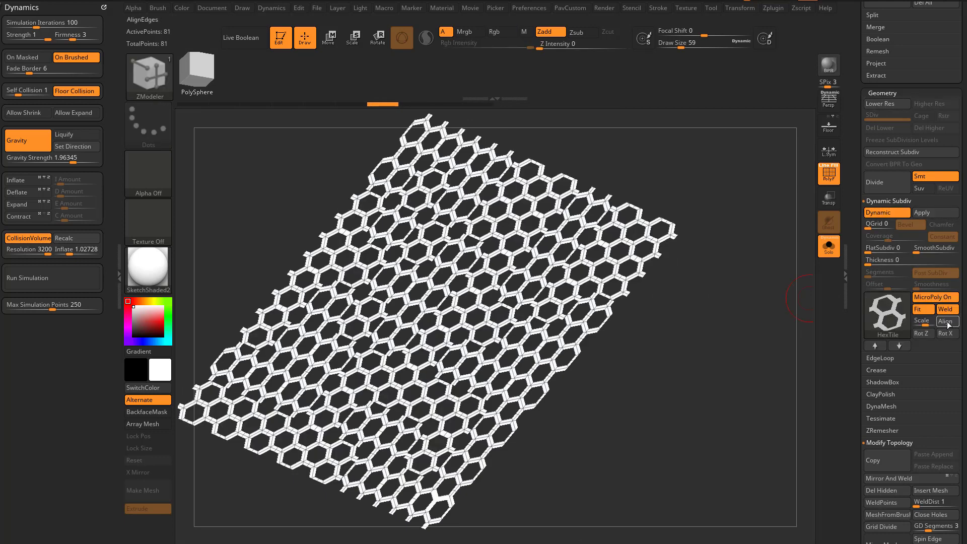
Align the edges of the HexTile MicroPoly units on the plane and give the pattern a Thickness of about 0.04.
click(945, 323)
drag(789, 328, 806, 297)
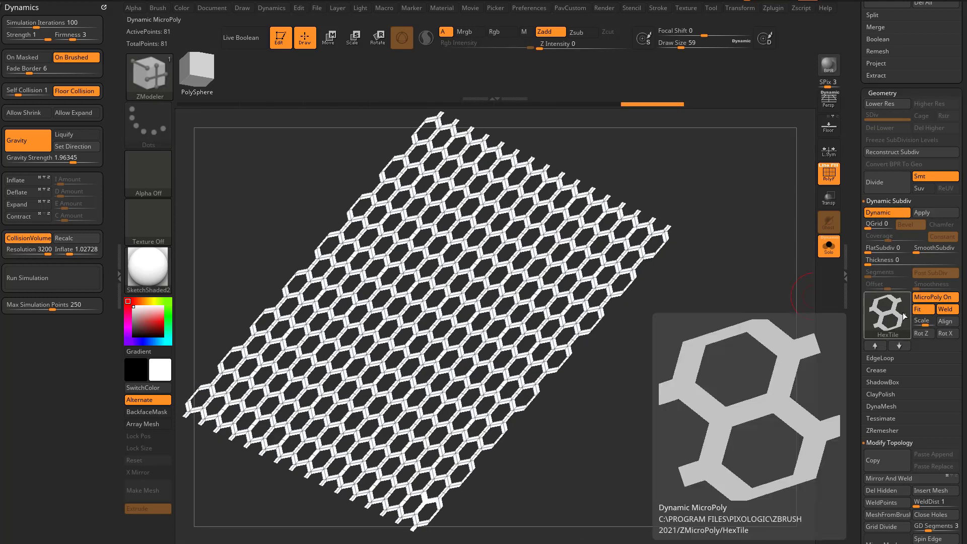
click(936, 298)
click(936, 298)
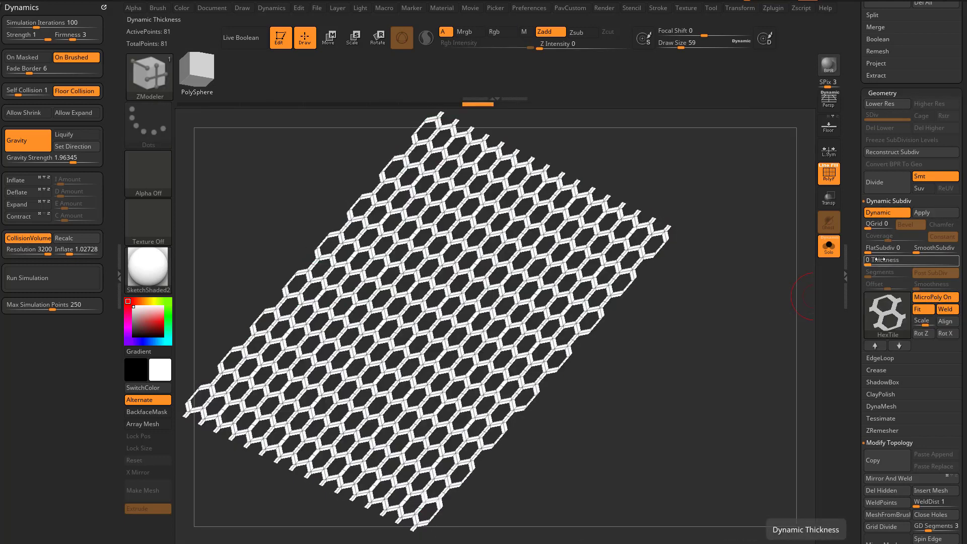
mouse_move(907, 260)
mouse_down()
mouse_move(916, 260)
mouse_move(908, 263)
mouse_up()
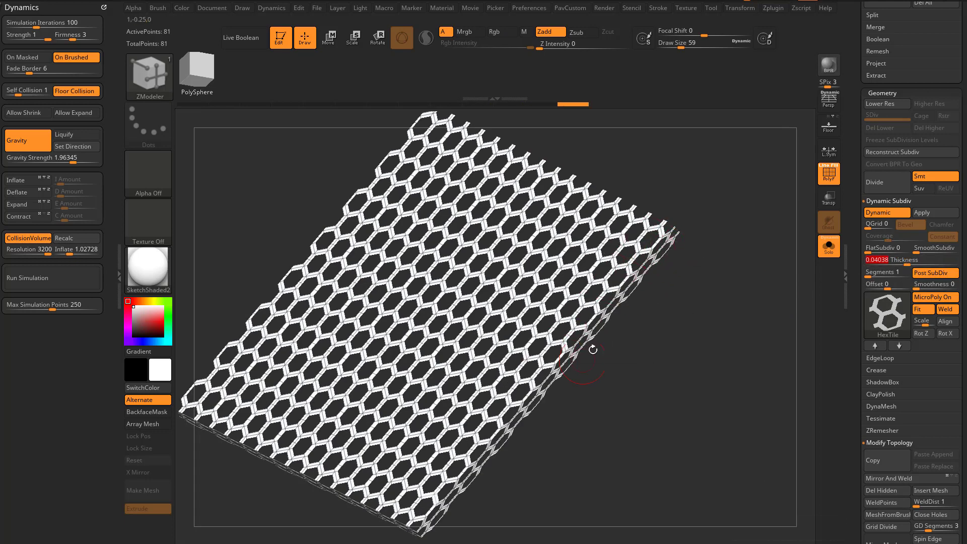
alt+drag(713, 361, 705, 312)
Toggle Dynamic Subdiv and MicroPoly to examine the thickened plane underneath, ending with the HexTile pattern on again.
click(880, 213)
drag(755, 275, 697, 335)
key(d)
click(933, 298)
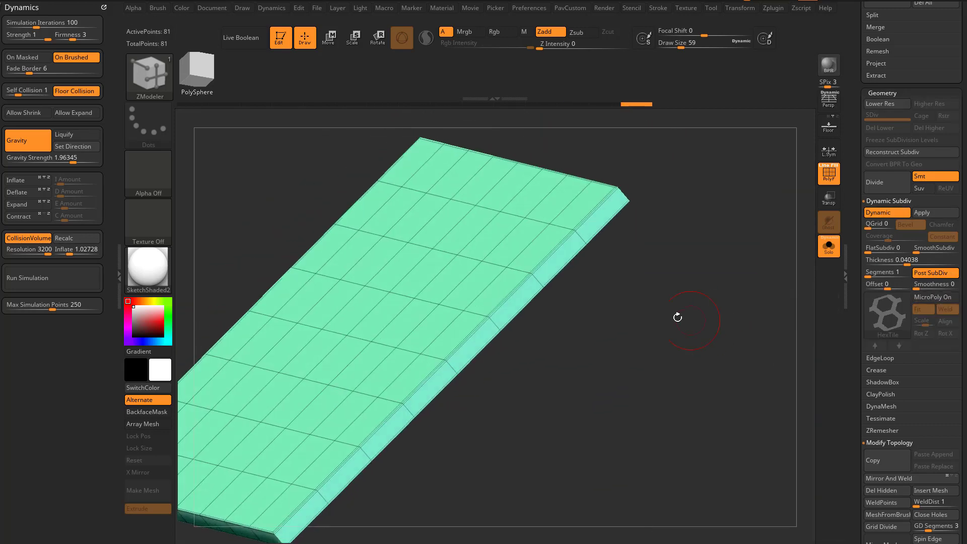
drag(412, 416, 619, 314)
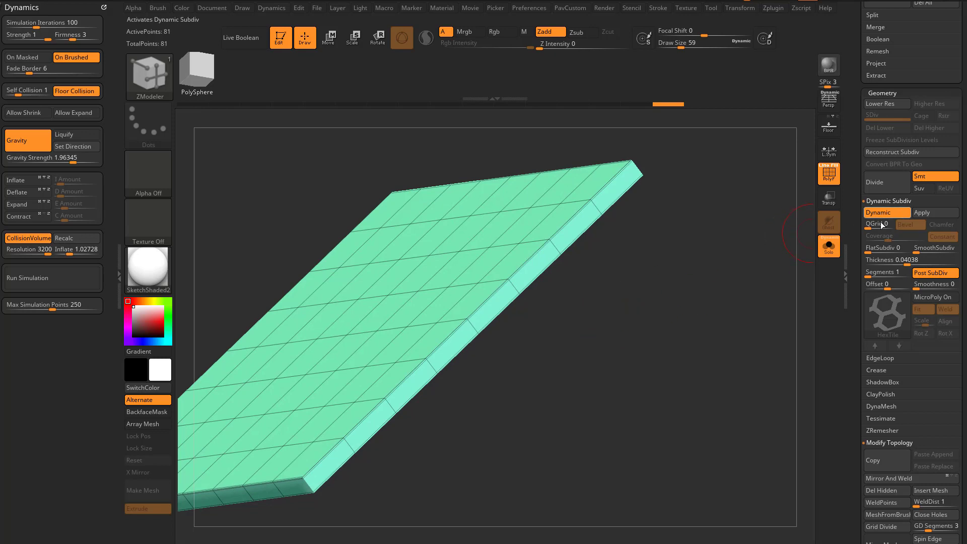
drag(773, 321, 722, 328)
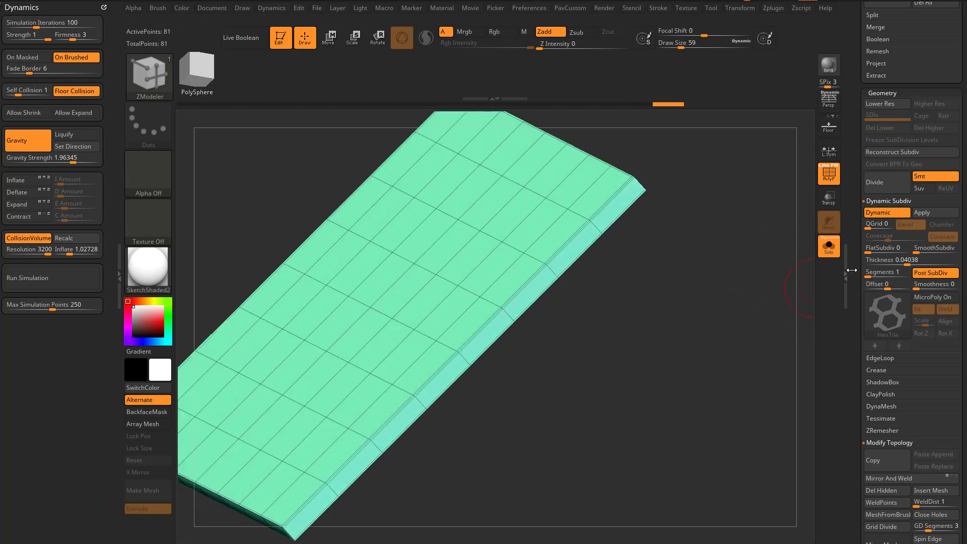
click(932, 298)
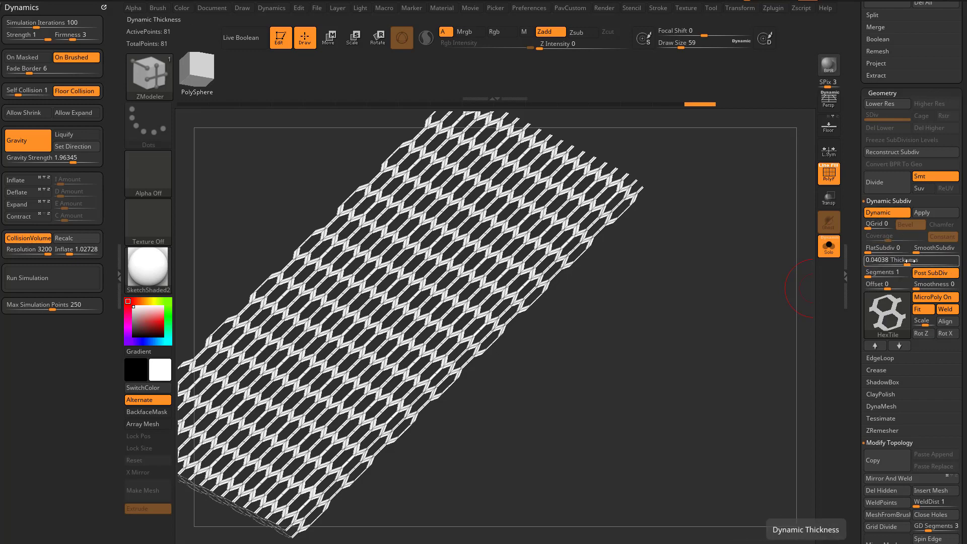
Reset the HexTile pattern's Thickness to 0 and raise it again to about 0.065.
drag(910, 261, 921, 261)
drag(748, 305, 618, 347)
drag(678, 301, 792, 305)
drag(745, 333, 811, 352)
key(Return)
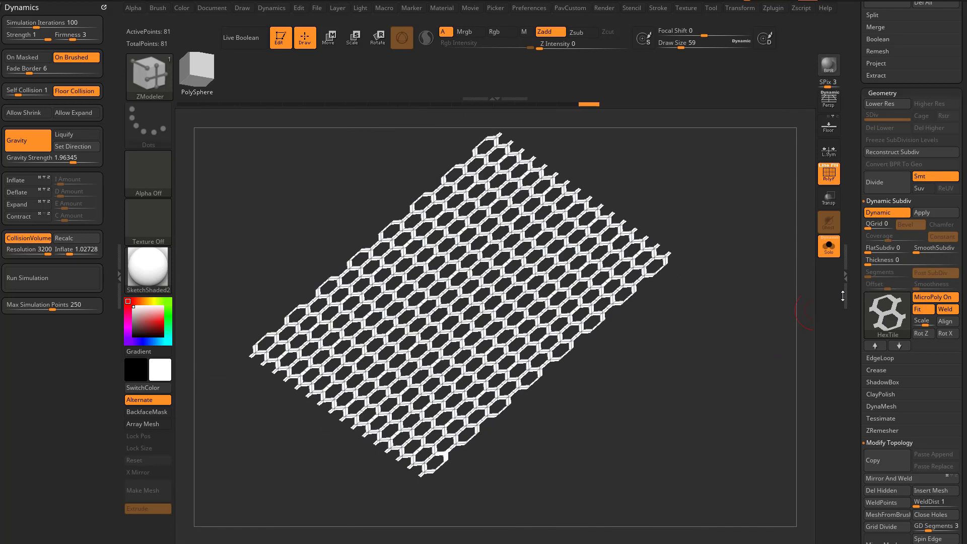
drag(913, 260, 913, 261)
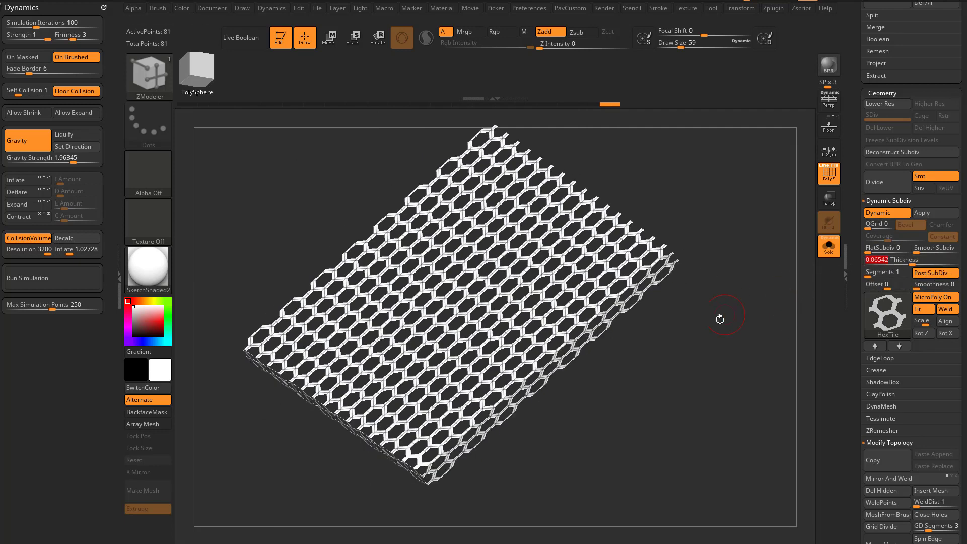
drag(719, 320, 705, 317)
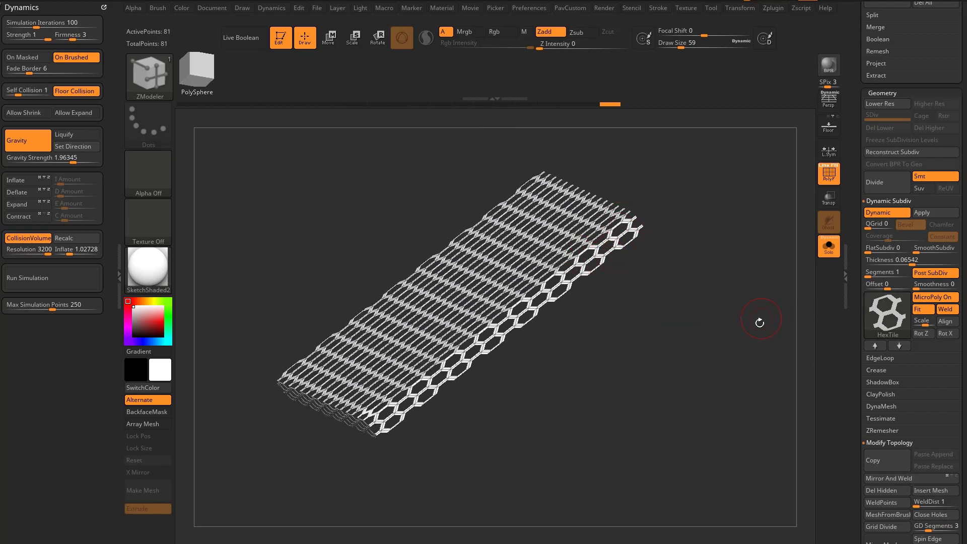
drag(721, 341, 745, 350)
Cycle backward through the MicroPoly presets on the thickened plane, past HexPlane, HerringBone and Heart_Chain, to Grid01.
click(875, 345)
click(875, 345)
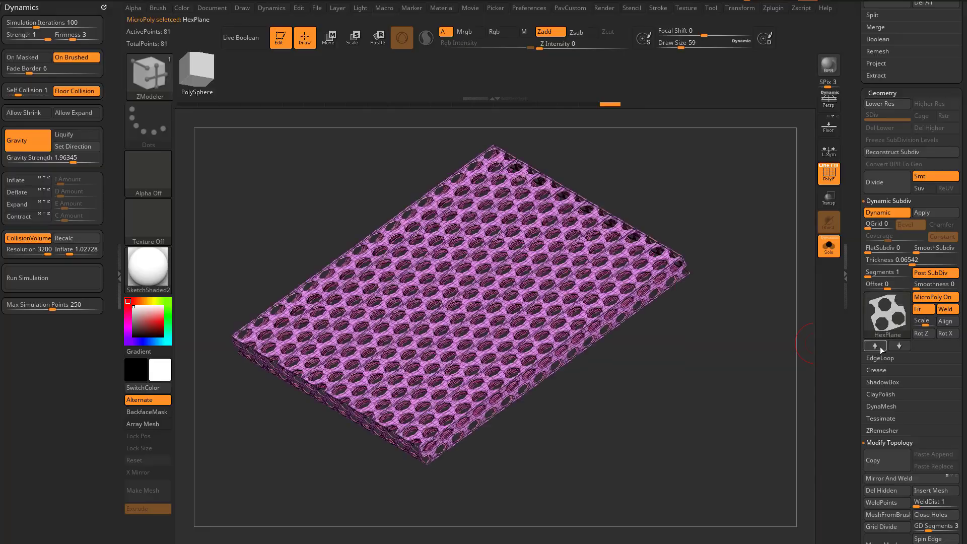
click(881, 350)
drag(750, 266, 750, 399)
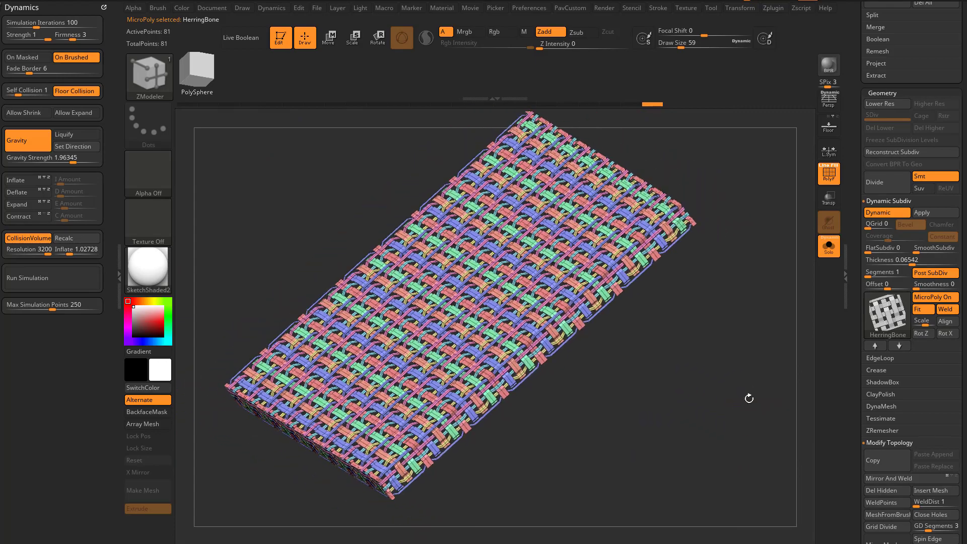
click(902, 323)
click(876, 348)
click(876, 348)
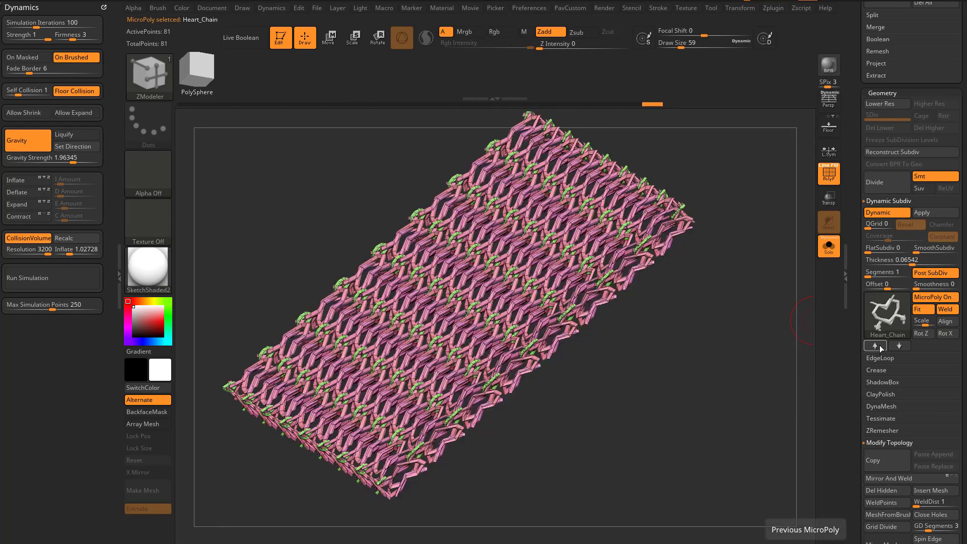
click(876, 346)
drag(743, 359, 817, 354)
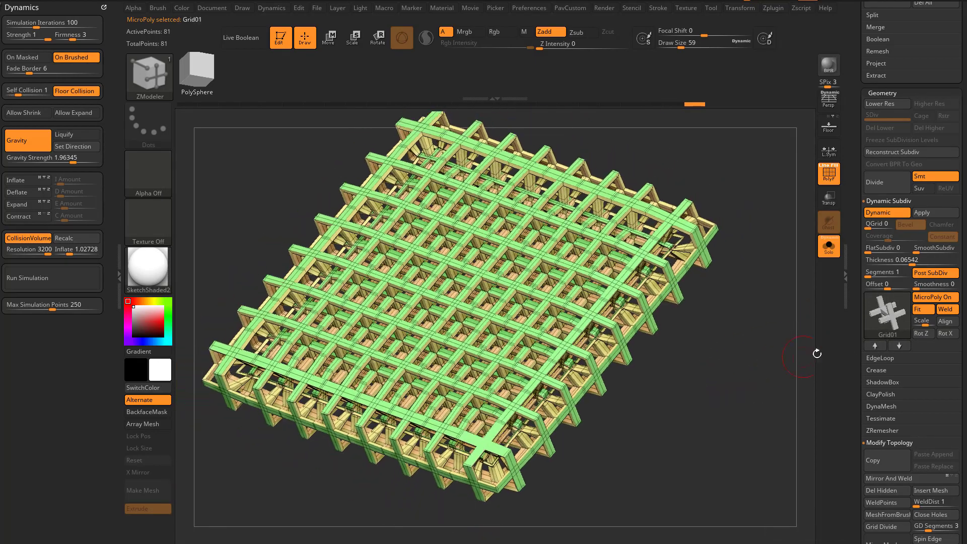
Continue backward through the MicroPoly presets past Cyber and CrossKnit to Cloth03, and settle on Cloth04.
click(882, 348)
click(881, 348)
click(883, 350)
click(884, 349)
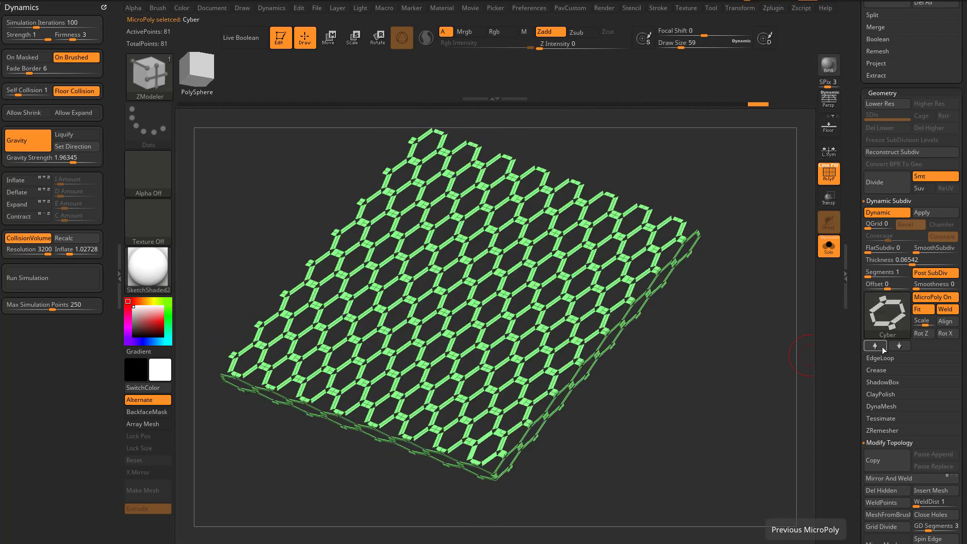
click(883, 348)
click(883, 347)
click(883, 347)
click(884, 348)
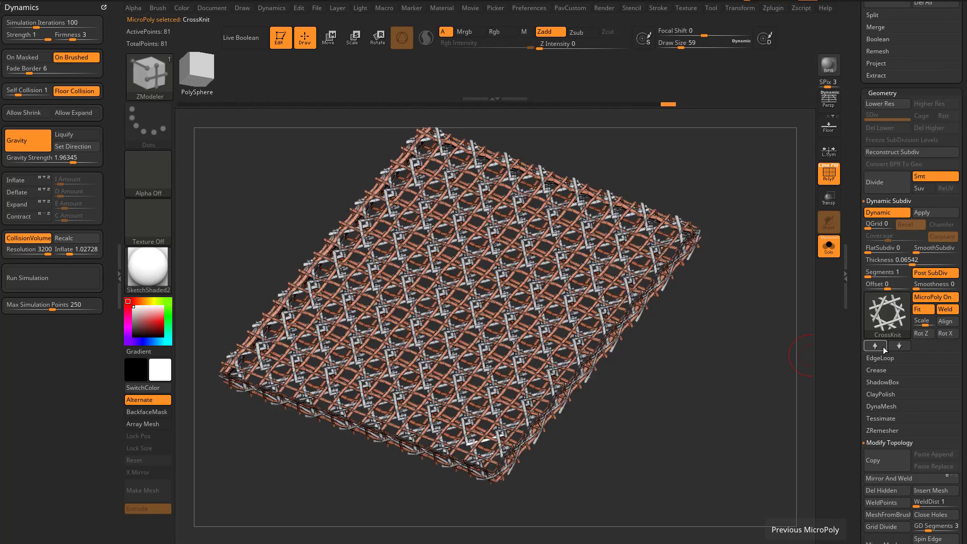
click(883, 346)
click(884, 346)
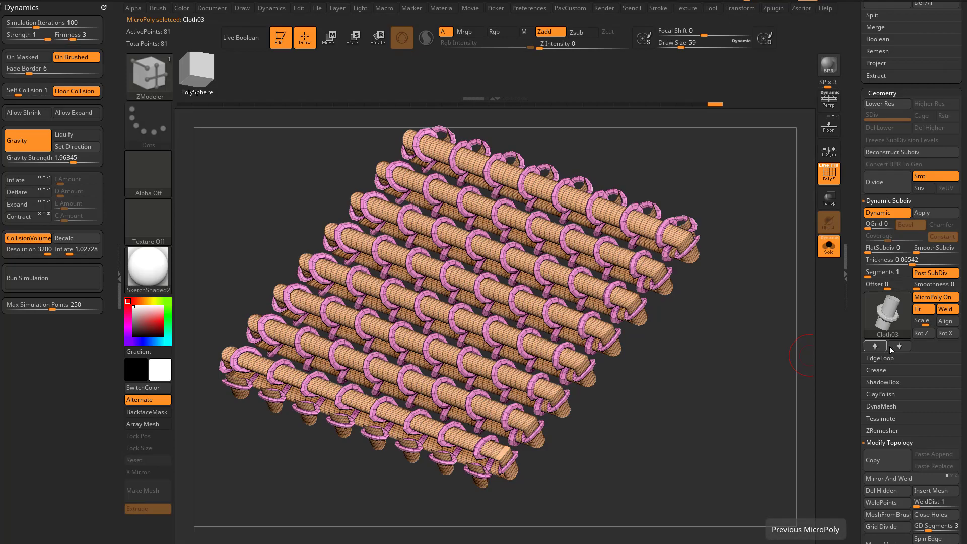
click(898, 345)
drag(741, 377, 681, 362)
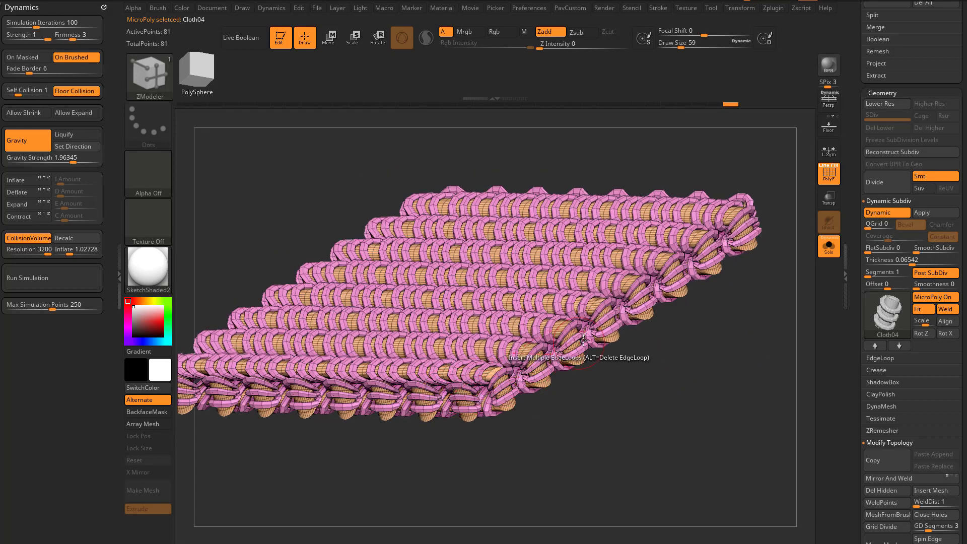
Turn MicroPoly off and apply the plane's dynamic thickness as real geometry.
click(895, 210)
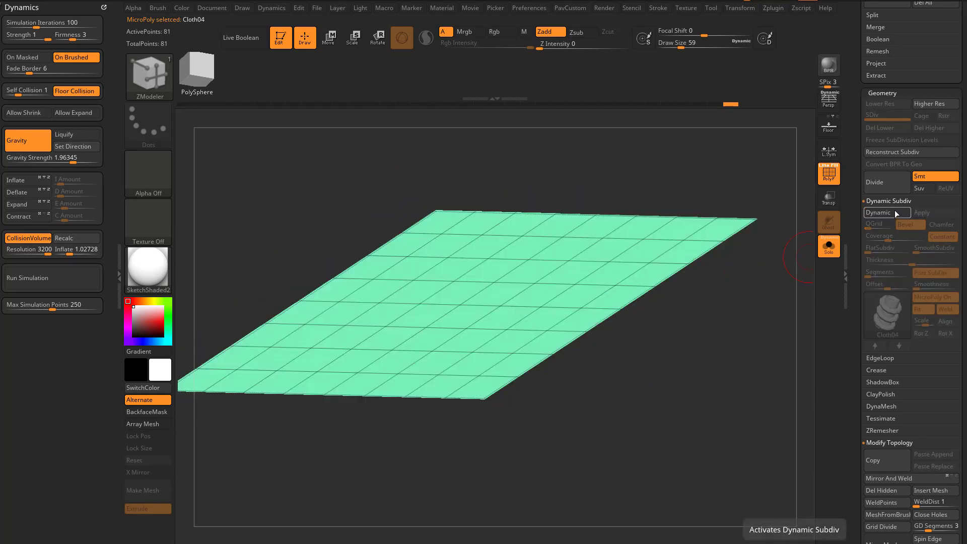
click(895, 210)
click(926, 296)
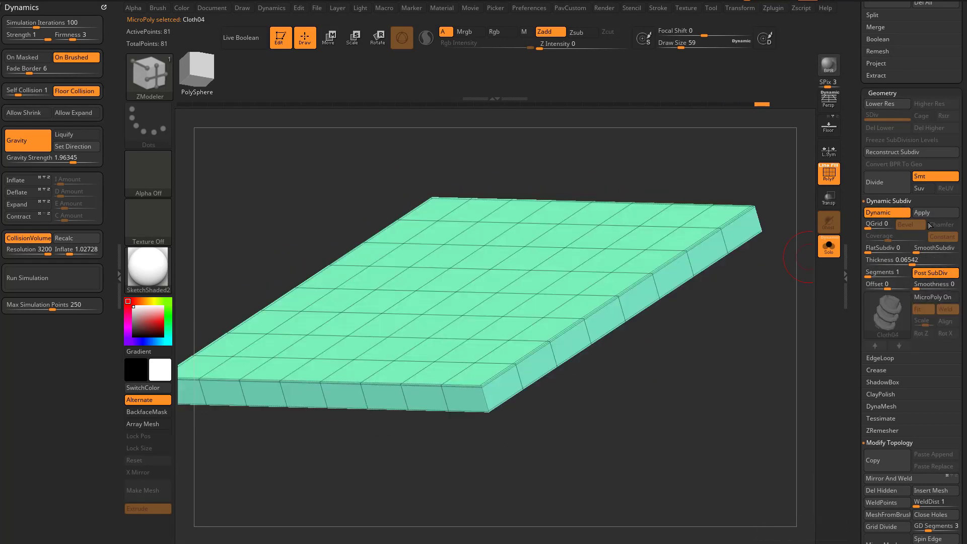
click(925, 214)
Turn Dynamic Subdiv back on for the solid slab, set Thickness to 0 and enable the Cloth04 MicroPoly.
key(d)
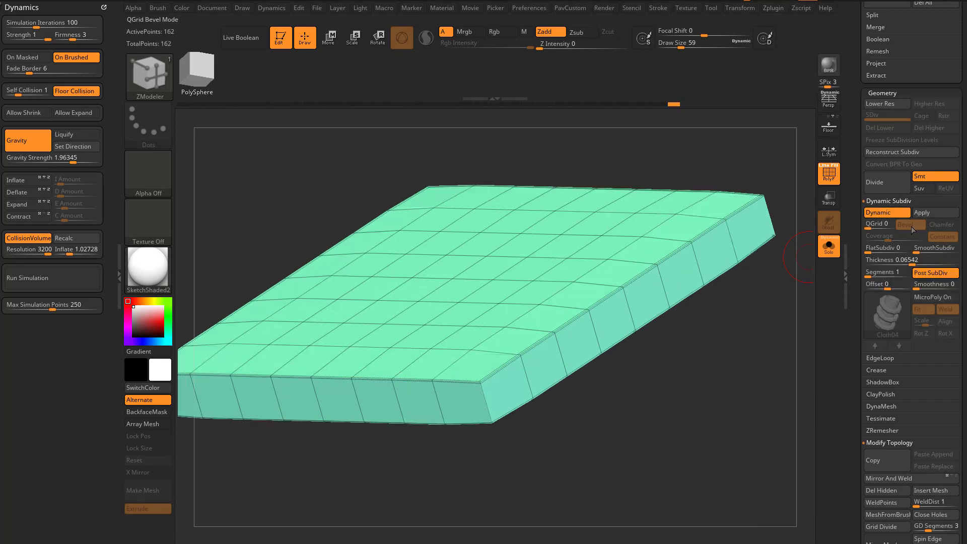
drag(891, 262, 856, 259)
click(920, 299)
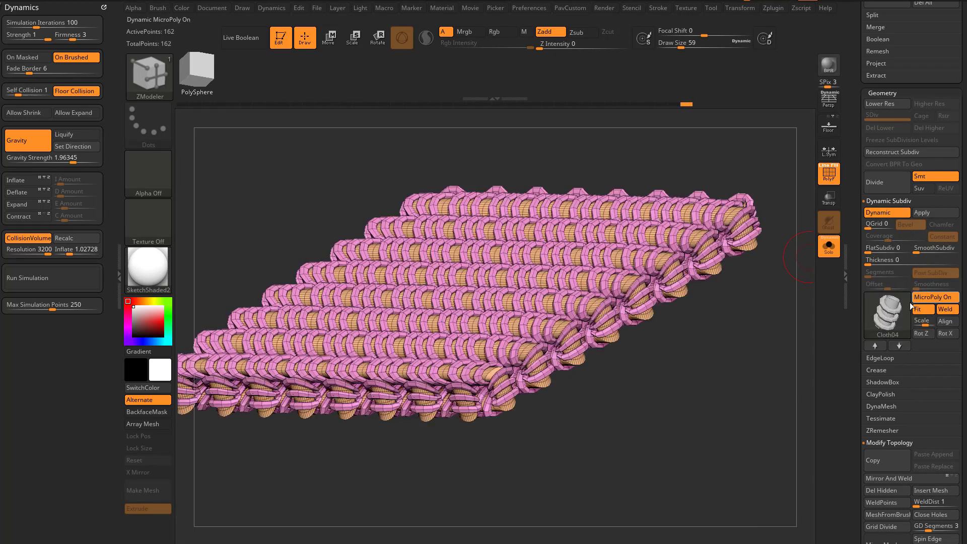
Spin the edges of the polygons along the slab's long side with ZModeler so the Cloth04 strands line up.
click(572, 344)
click(606, 321)
click(639, 300)
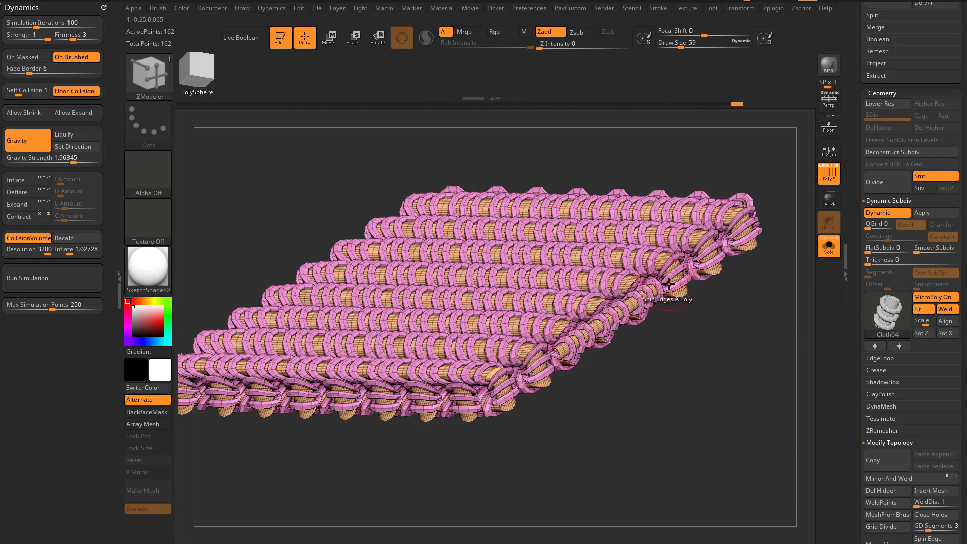
click(672, 280)
click(708, 256)
click(742, 229)
alt+drag(761, 343, 781, 329)
alt+drag(781, 328, 655, 373)
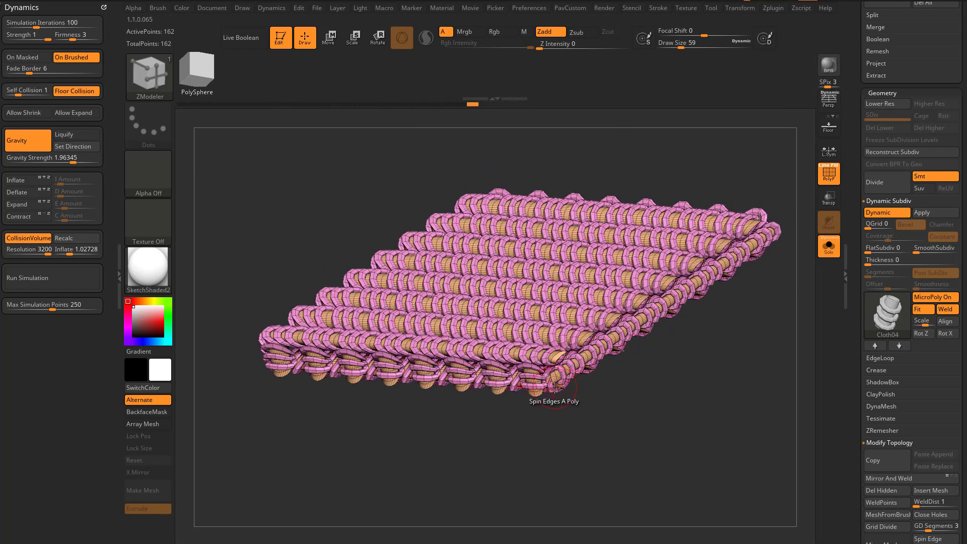